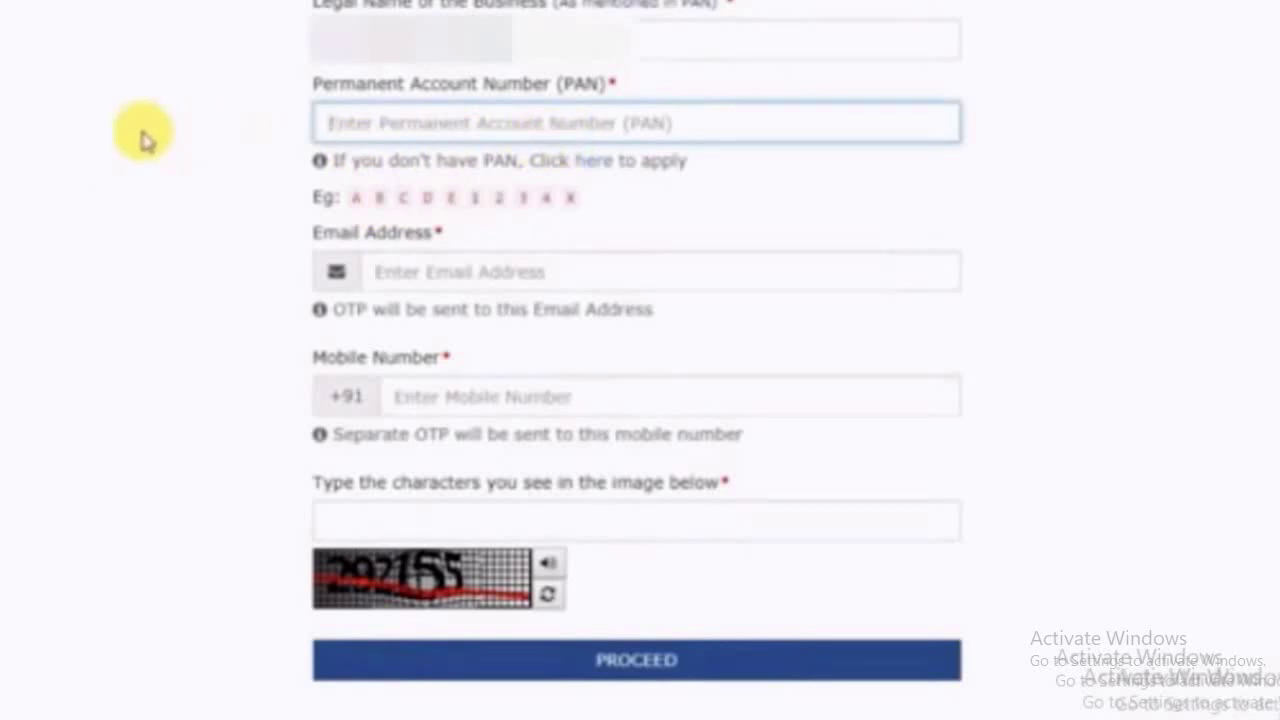
Enter the PAN, e-mail, mobile number and captcha, then type the mobile and e-mail OTPs
left_click(366, 266)
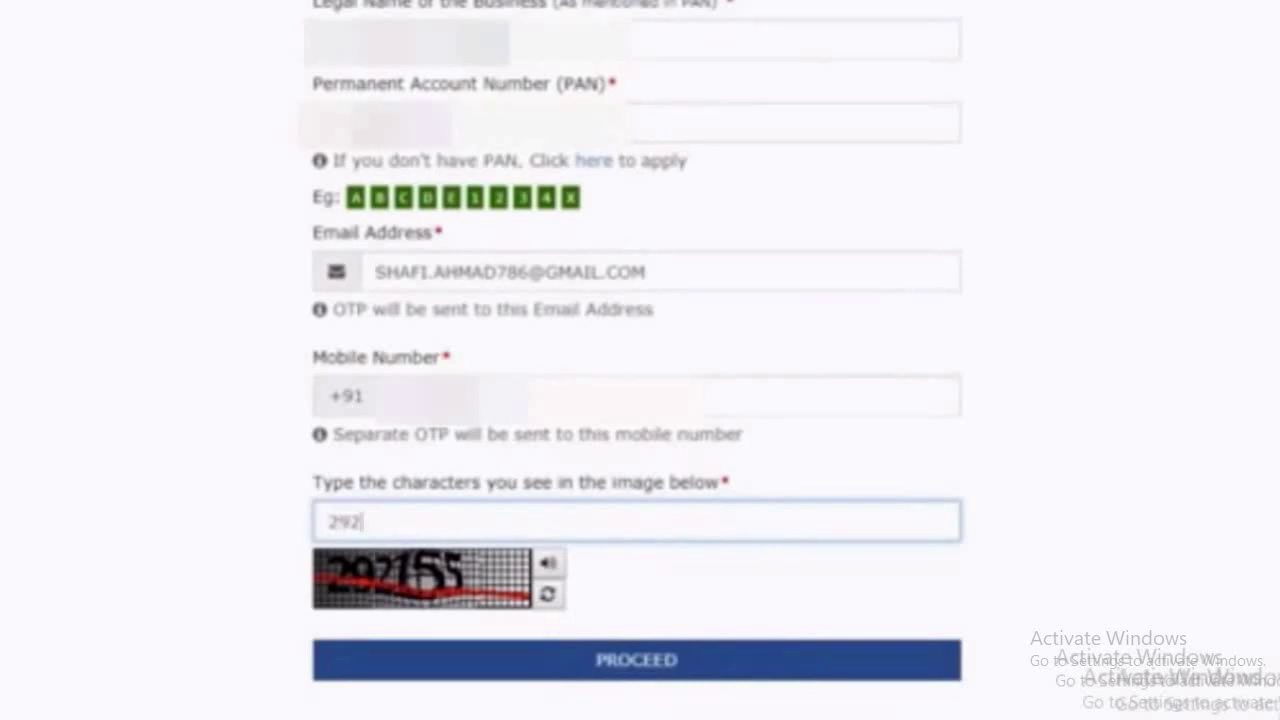
left_click(443, 663)
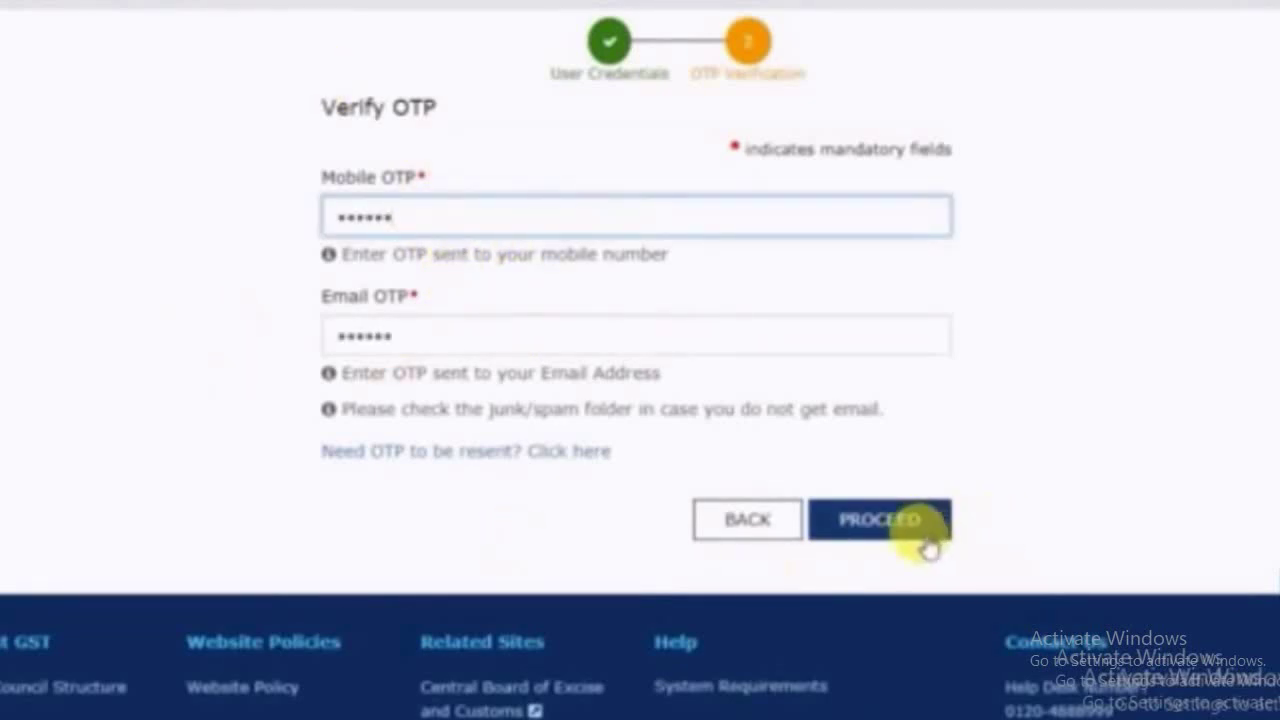
Verify the OTPs to submit Part A, then continue with the issued Temporary Reference Number
left_click(894, 533)
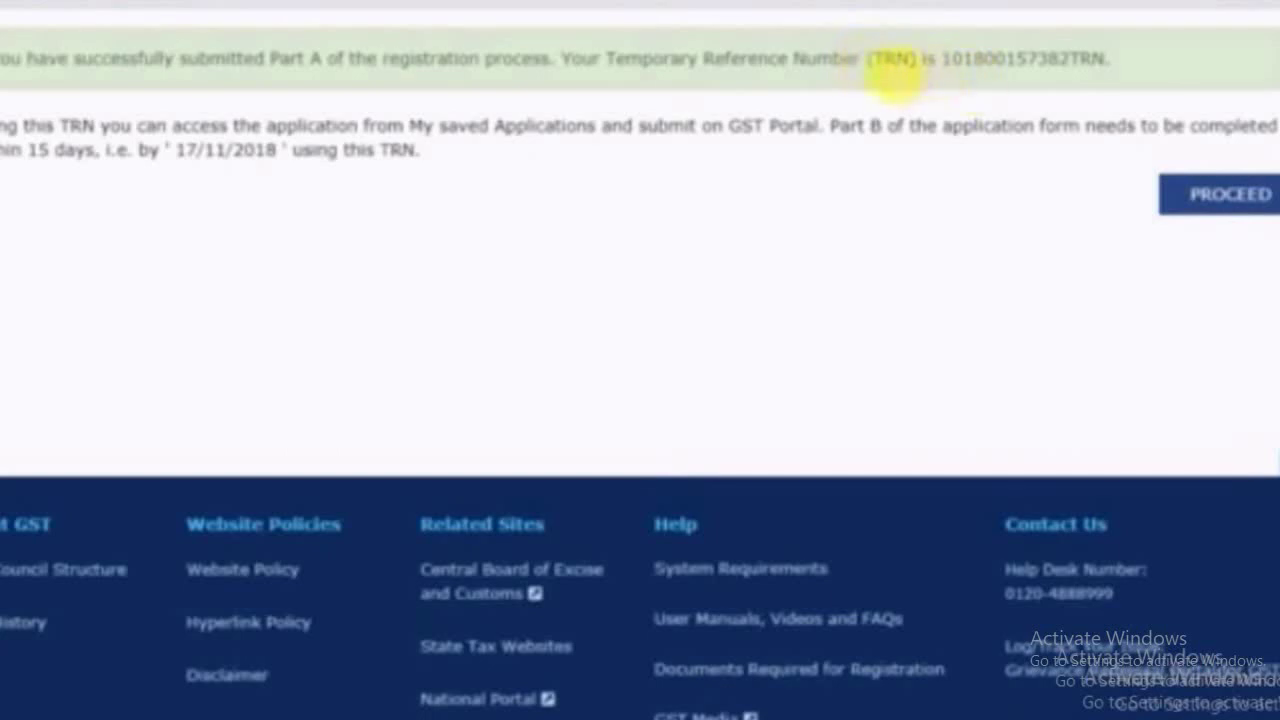
left_click(1248, 218)
scroll(523, 334, "down", 4)
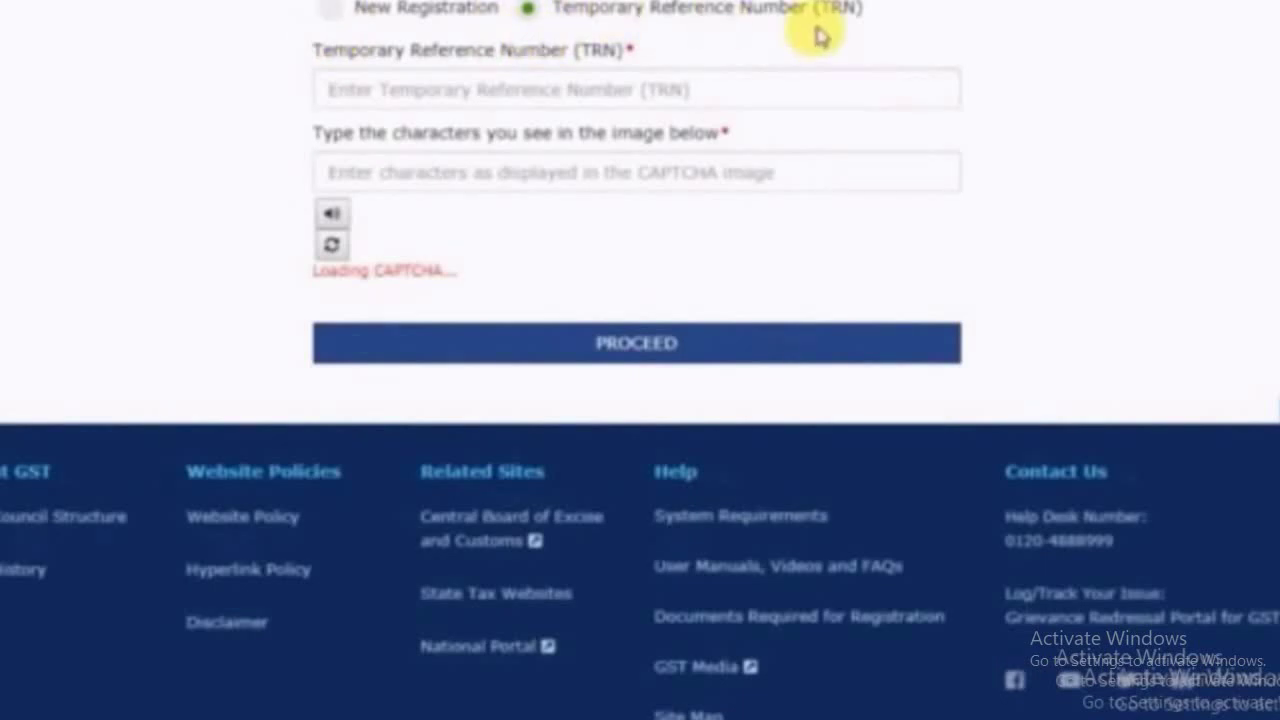
Log in with the Temporary Reference Number, captcha and OTP to reach My Saved Applications
left_click(505, 90)
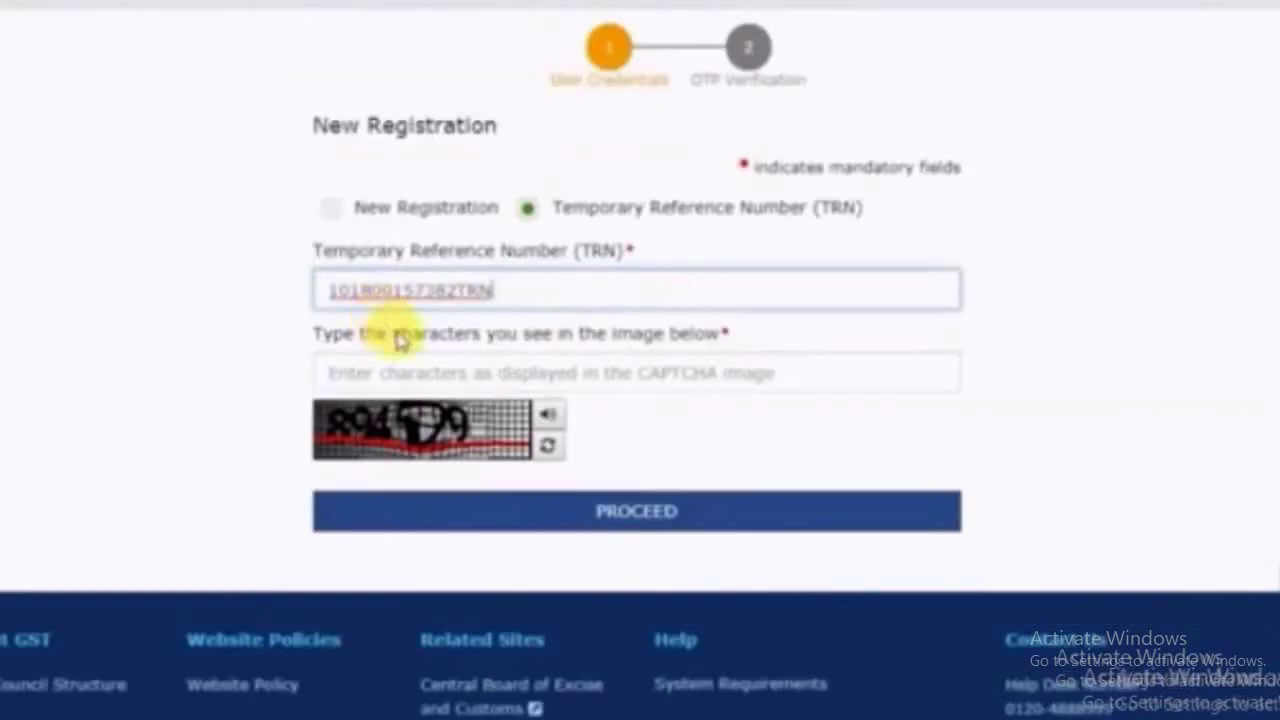
left_click(385, 376)
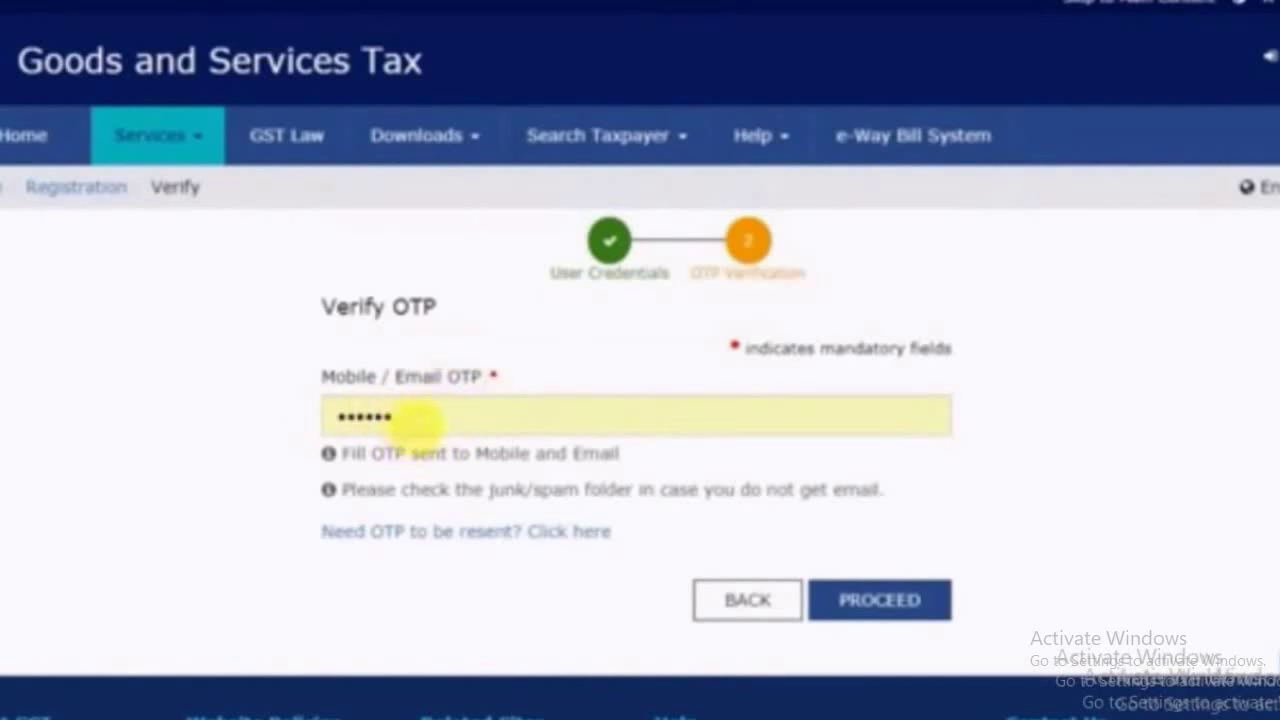
left_click(413, 425)
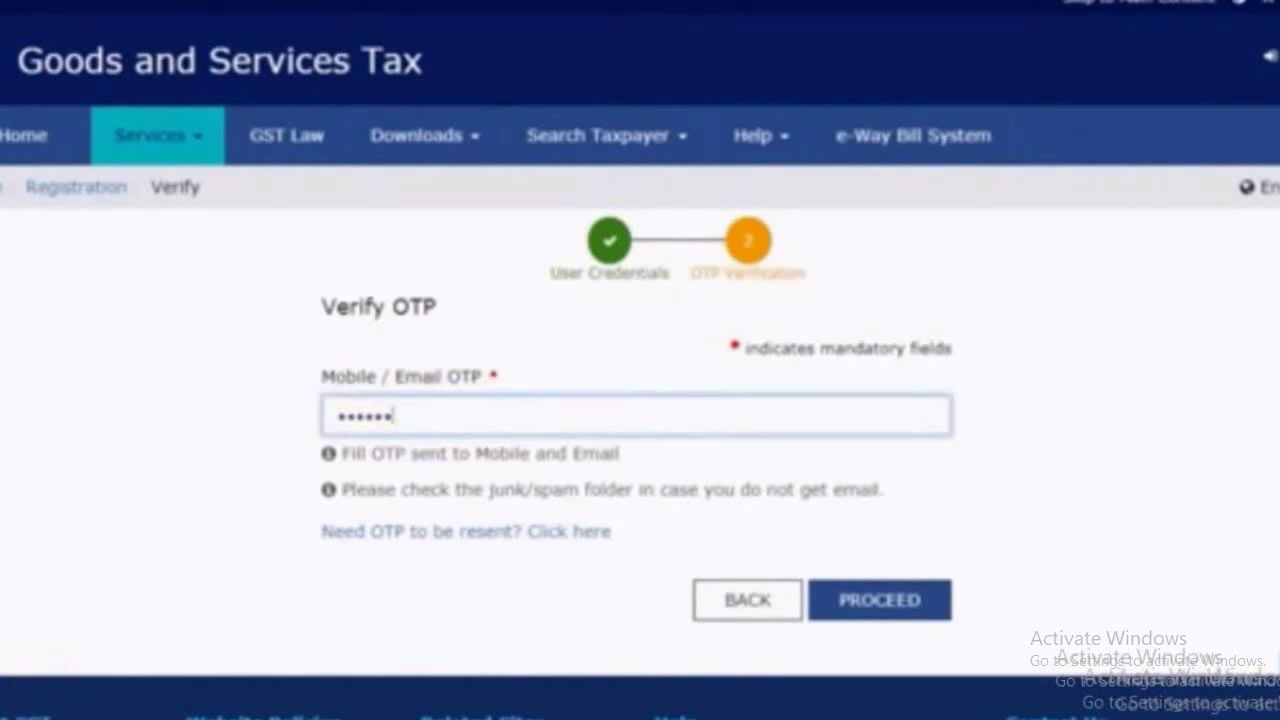
left_click(874, 612)
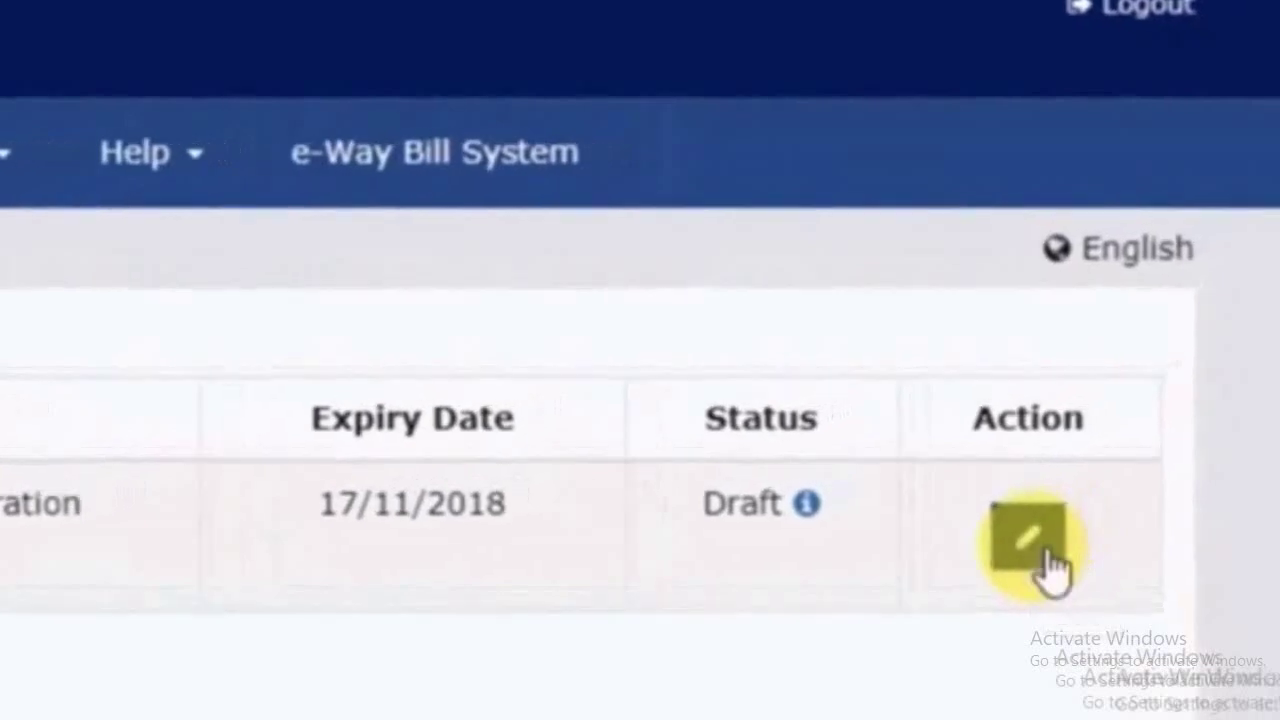
Open the draft GST REG-01 application for editing and enter trade name A S FABRICS
left_click(1078, 505)
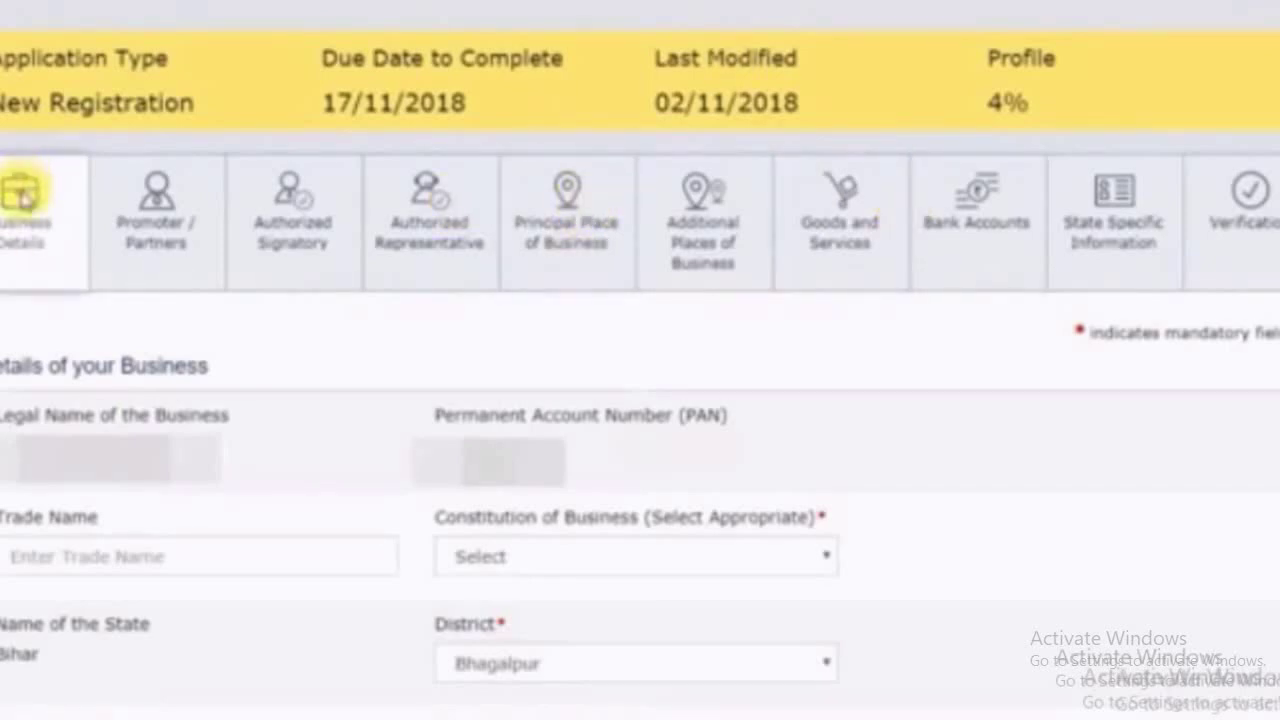
scroll(450, 316, "down", 2)
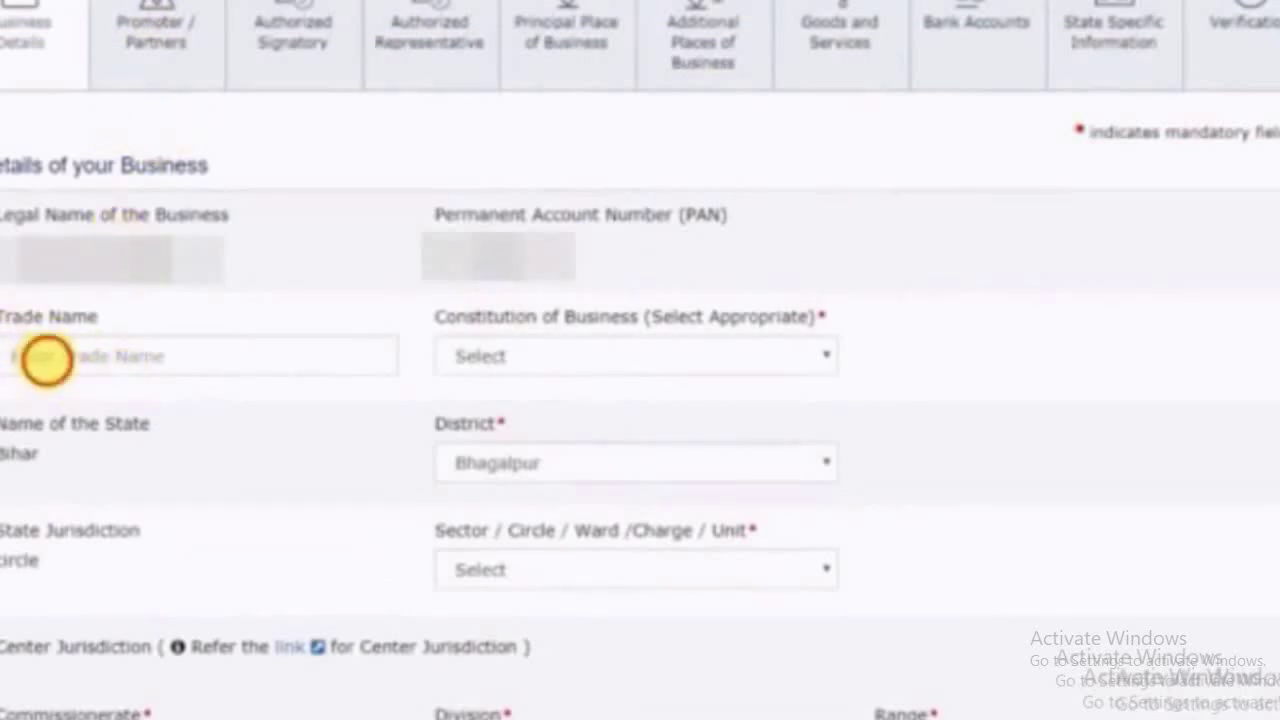
left_click(45, 359)
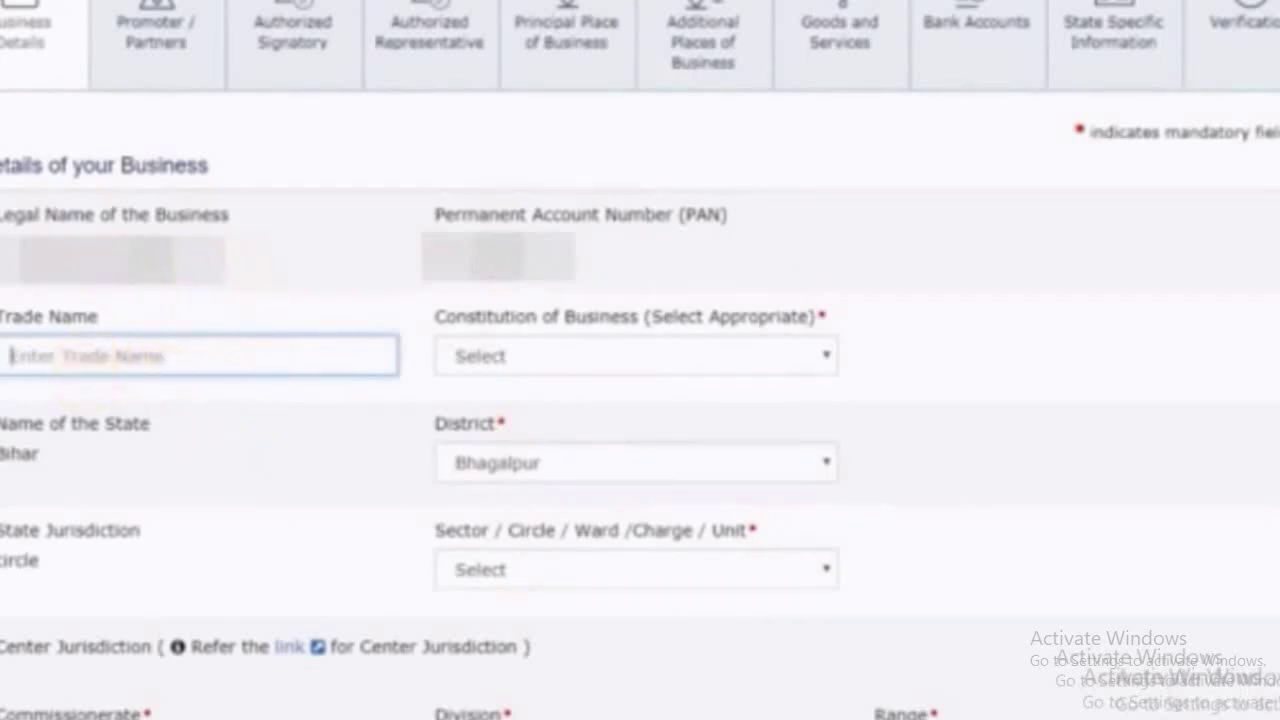
type("S FABRI")
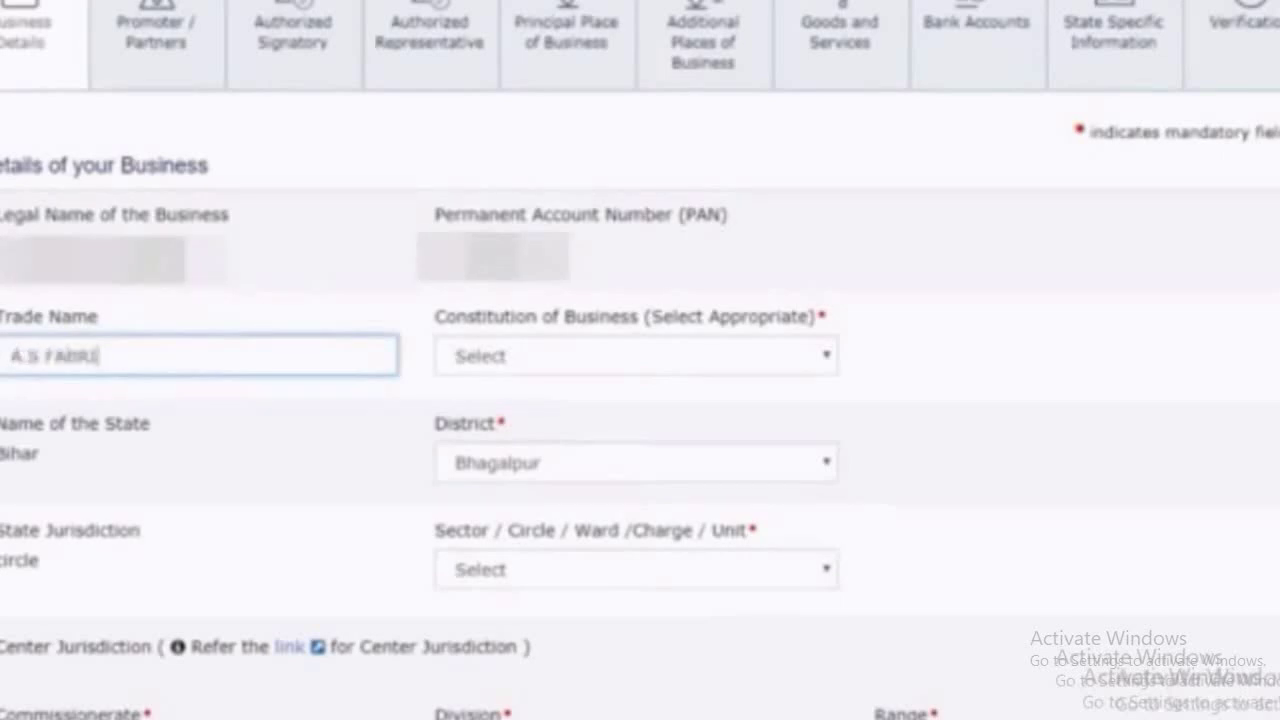
type("CS")
left_click(457, 357)
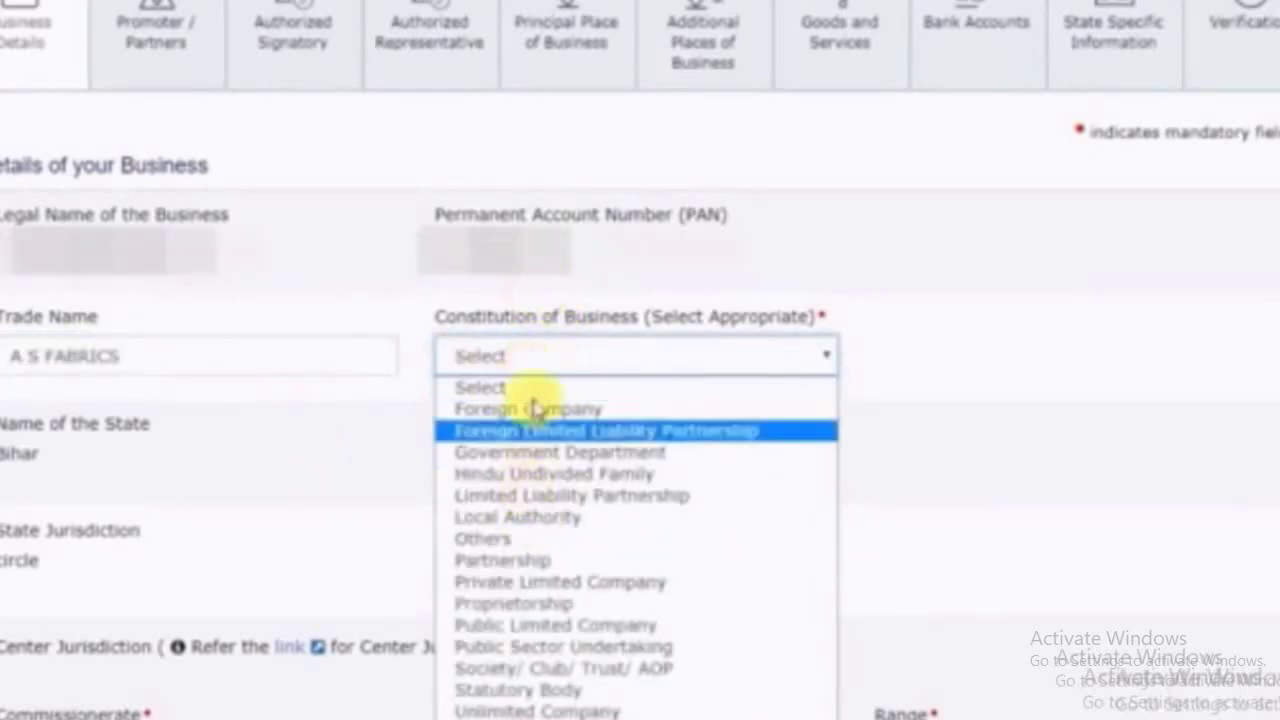
Choose Proprietorship, then Patna City West, PATNA I, BHAGALPUR DIVISION and BHAGALPUR RANGE as jurisdiction
left_click(513, 603)
scroll(980, 434, "down", 2)
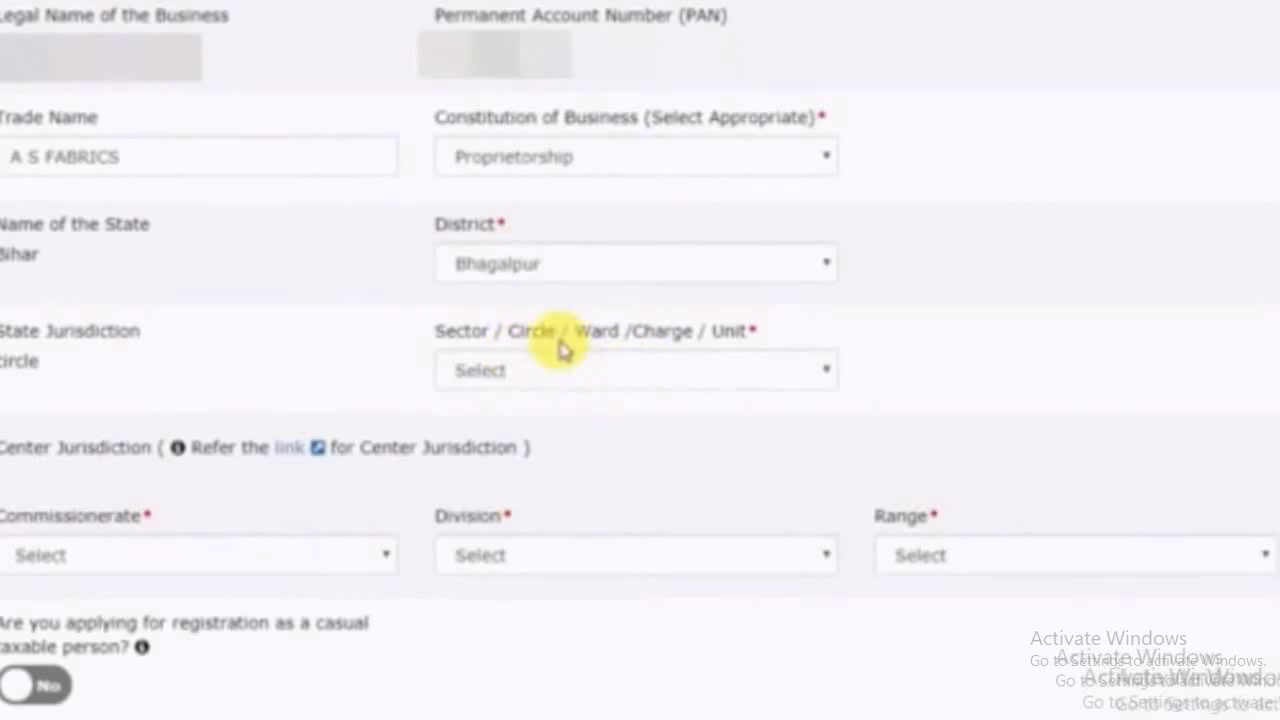
left_click(604, 386)
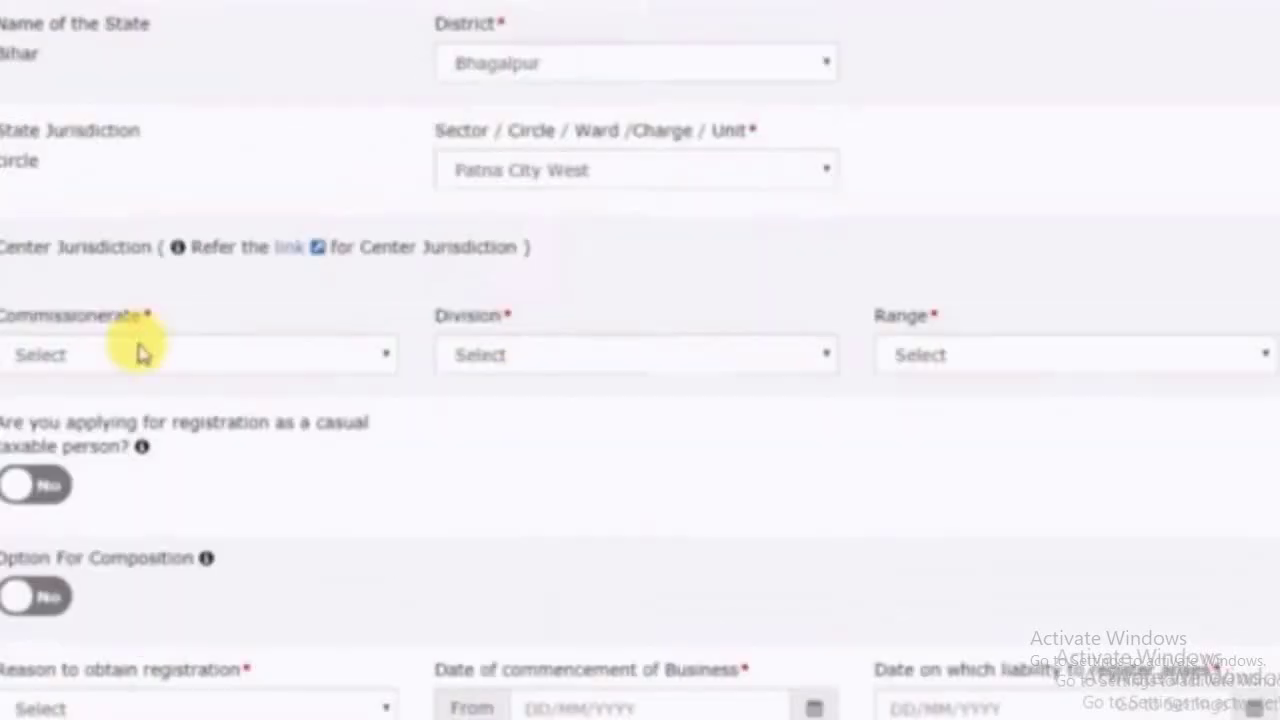
left_click(140, 352)
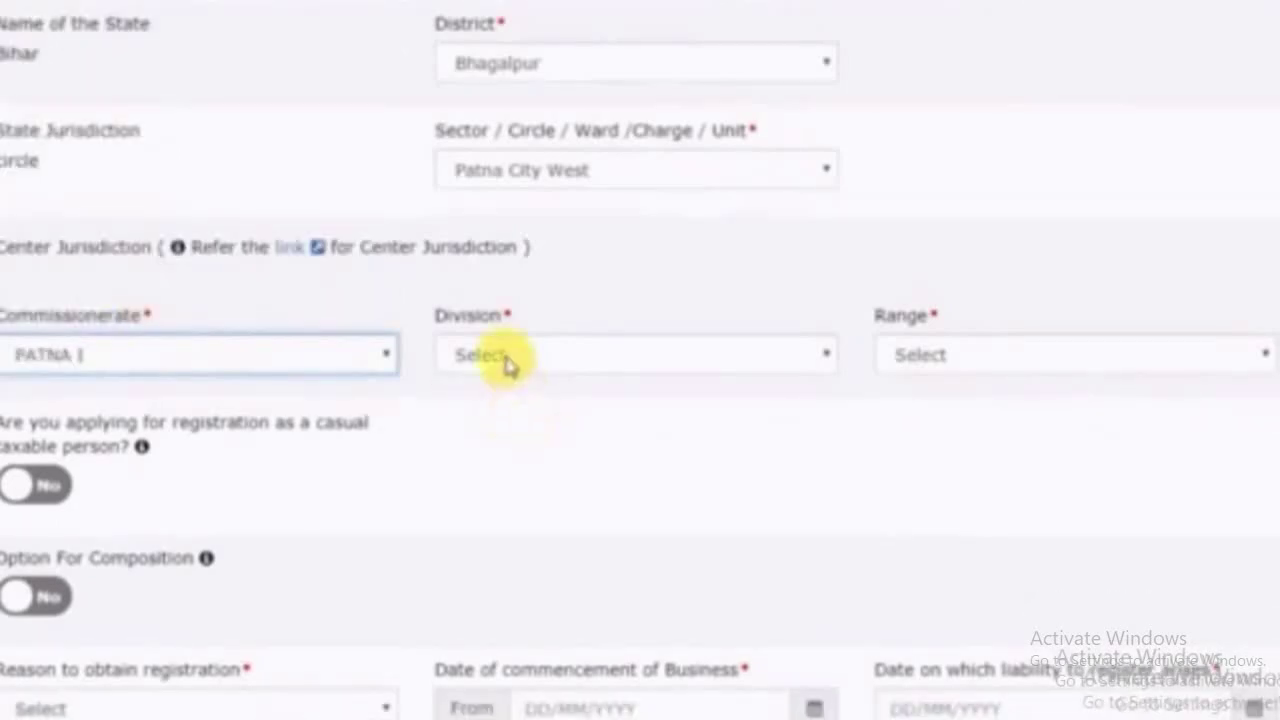
left_click(507, 358)
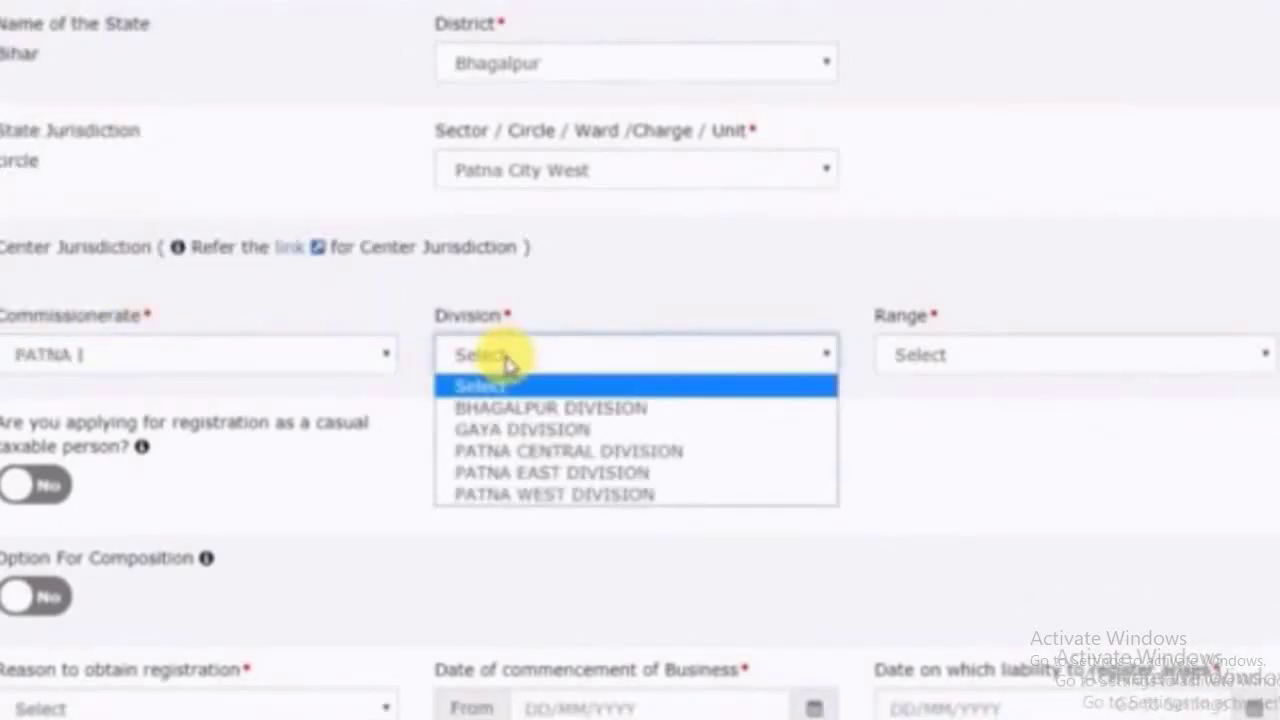
left_click(550, 408)
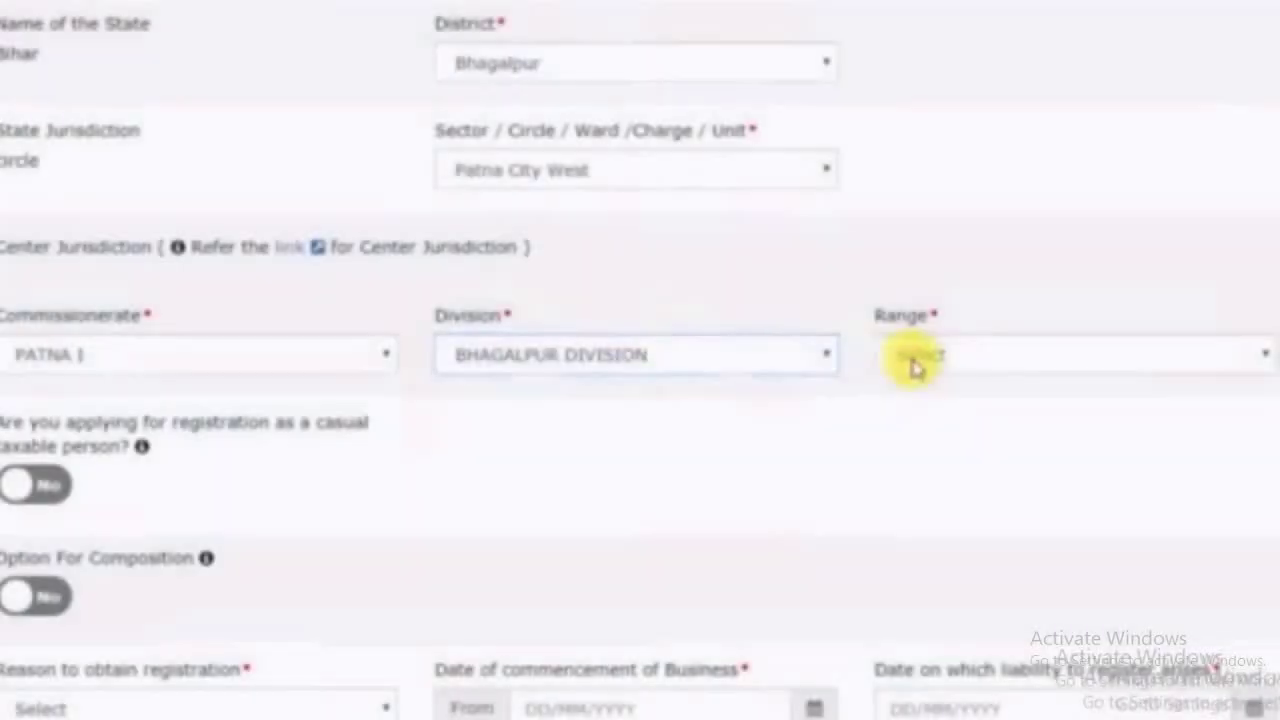
left_click(921, 357)
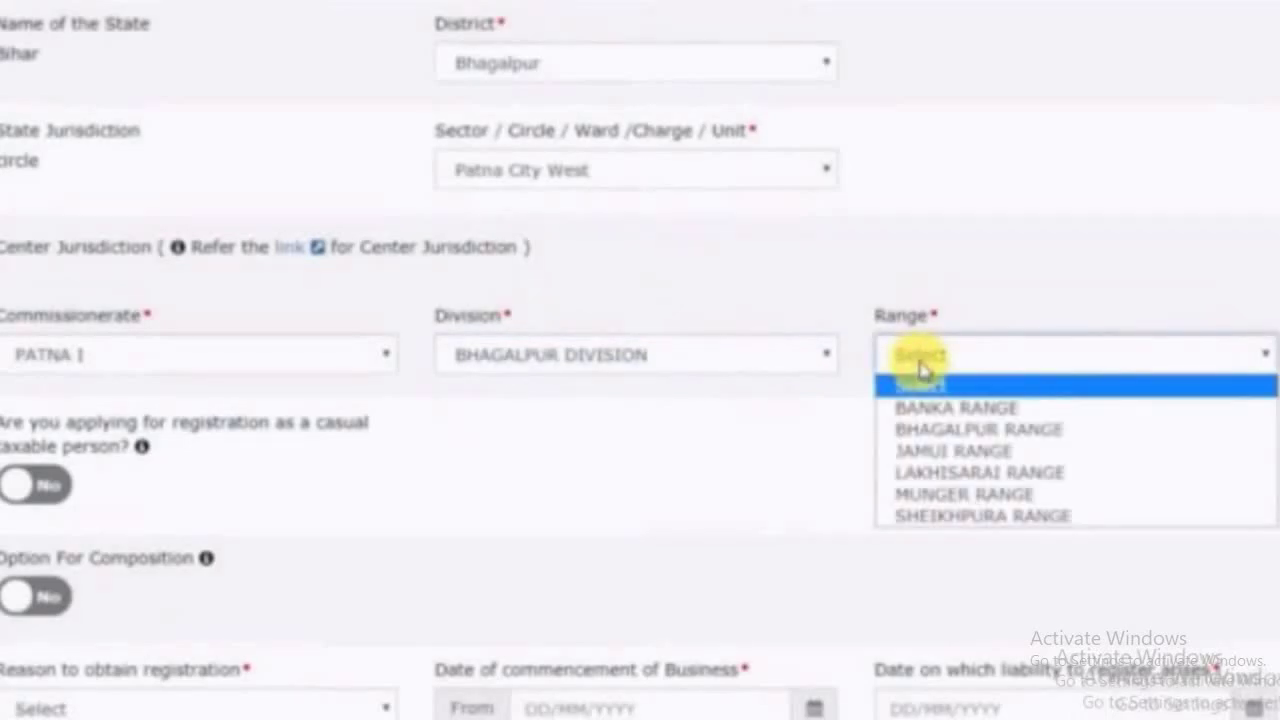
left_click(973, 432)
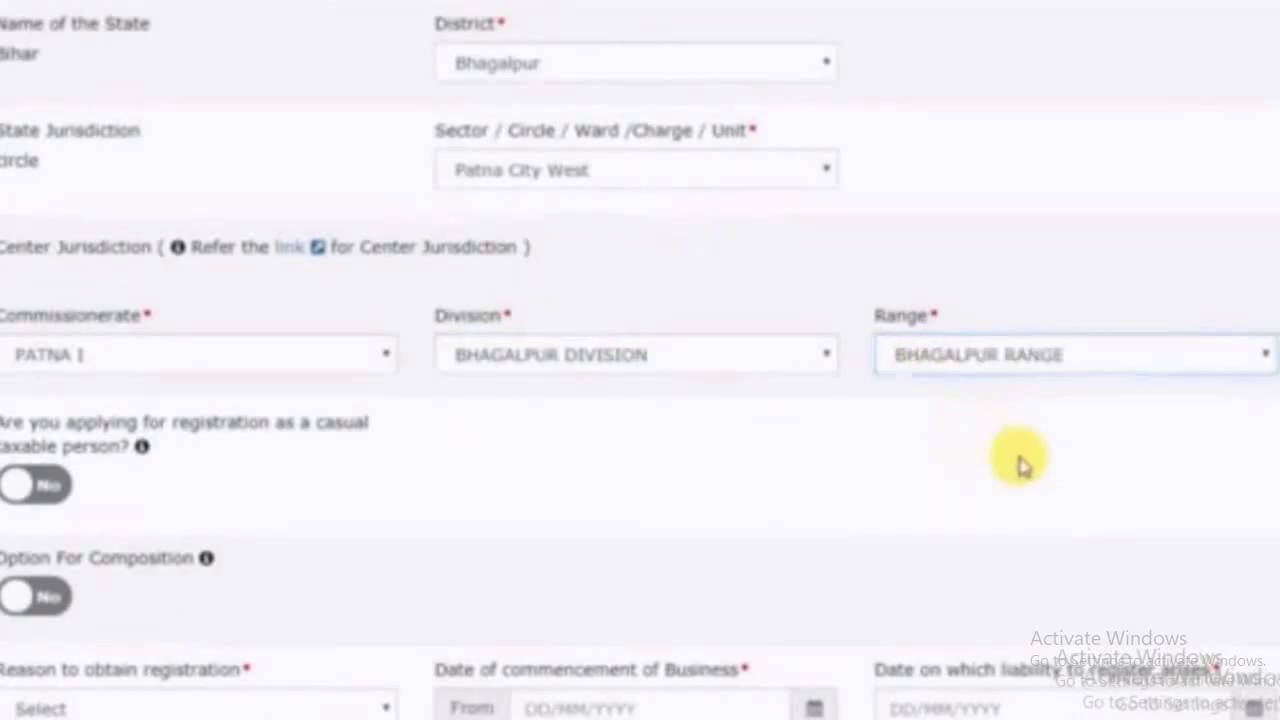
scroll(249, 314, "down", 2)
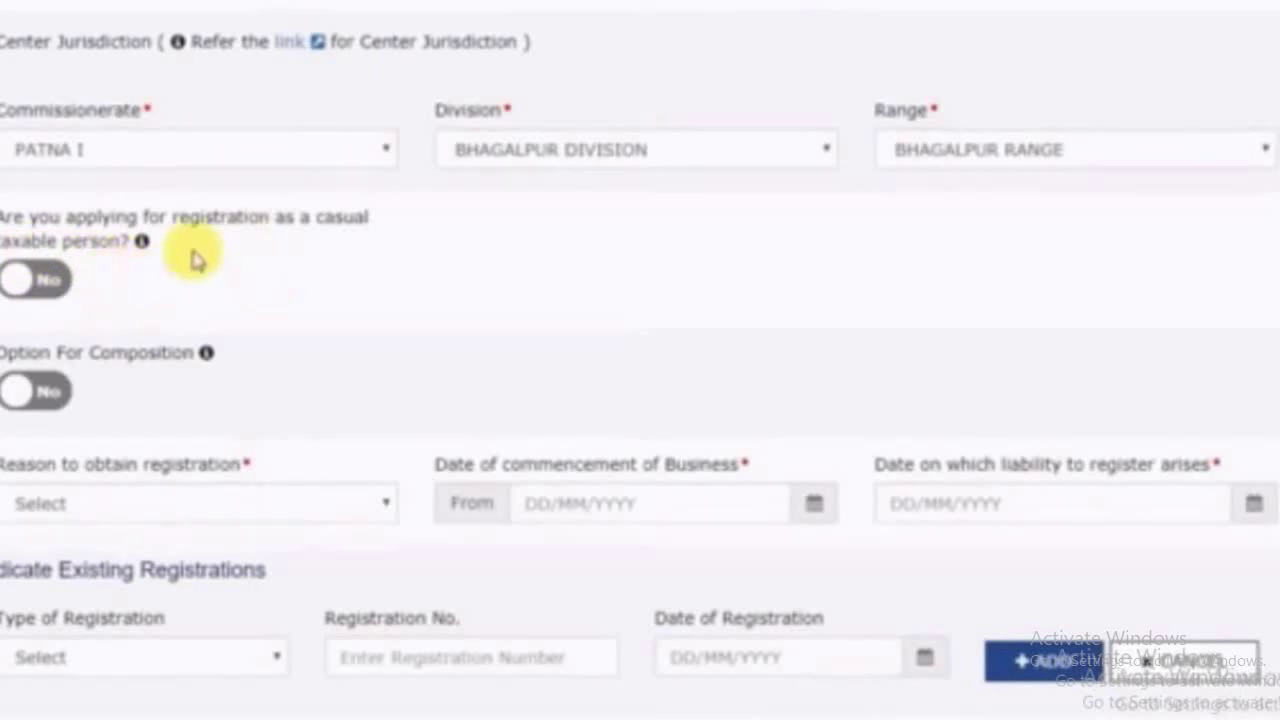
Set the registration reason to Others, specified as 'RETAIL WITHING STATE', commencing 15/06/2018
mouse_move(141, 245)
scroll(141, 245, "down", 2)
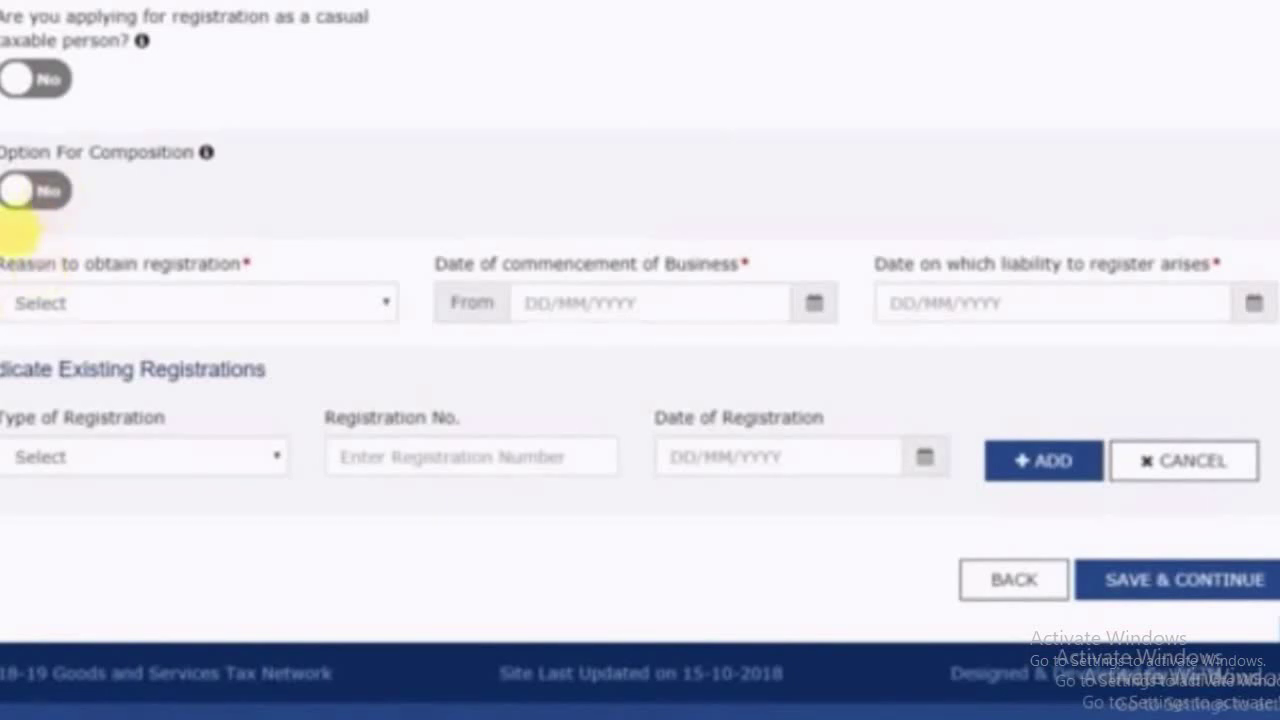
left_click(46, 285)
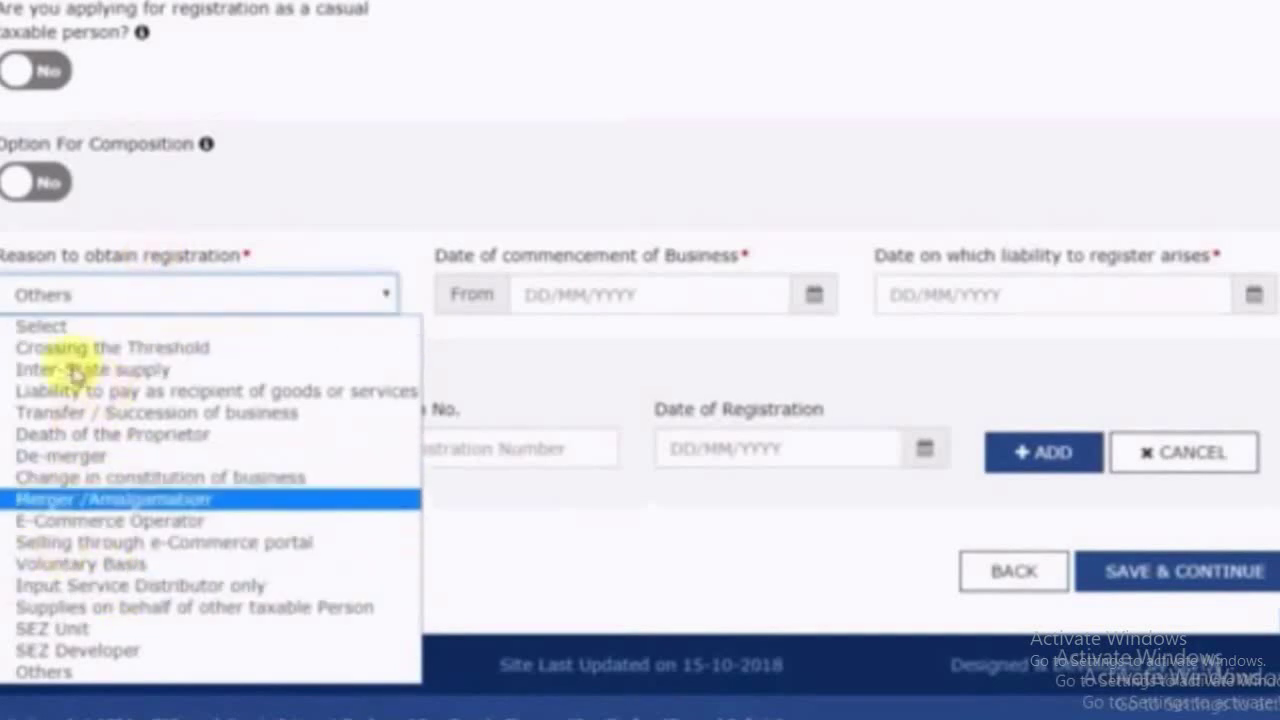
left_click(66, 677)
left_click(483, 300)
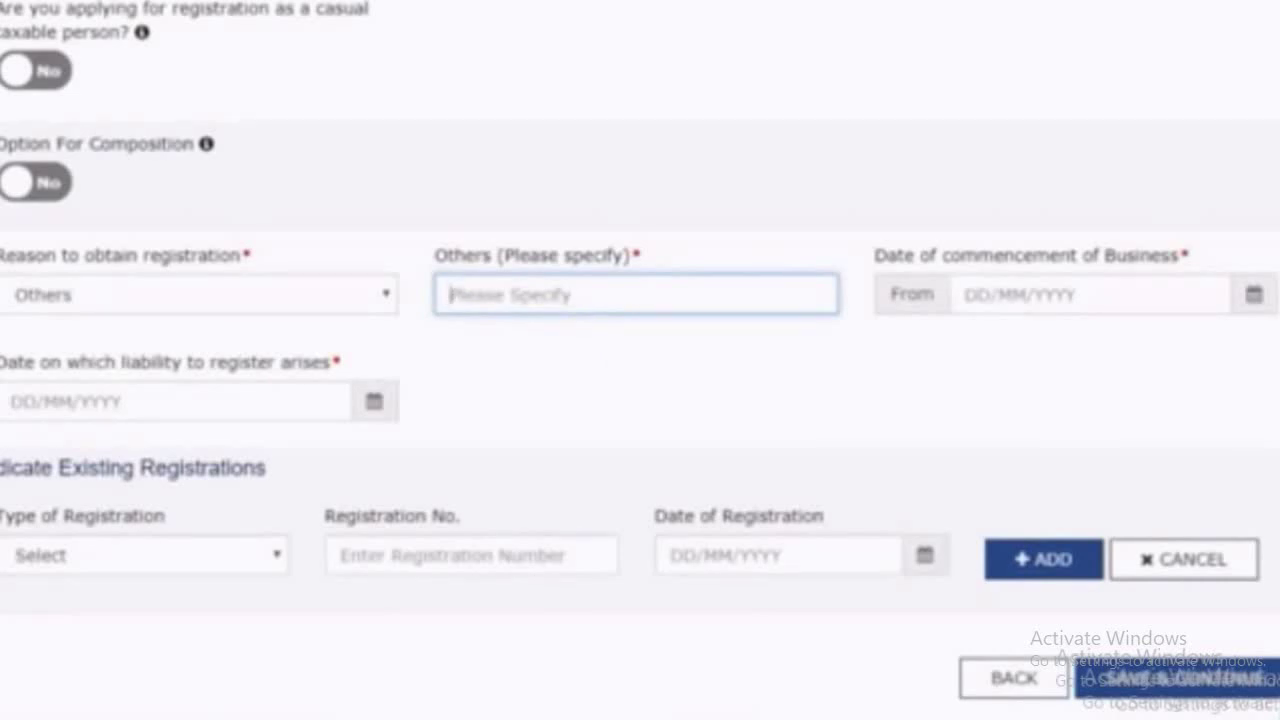
type("RETAIL WITHING STATE")
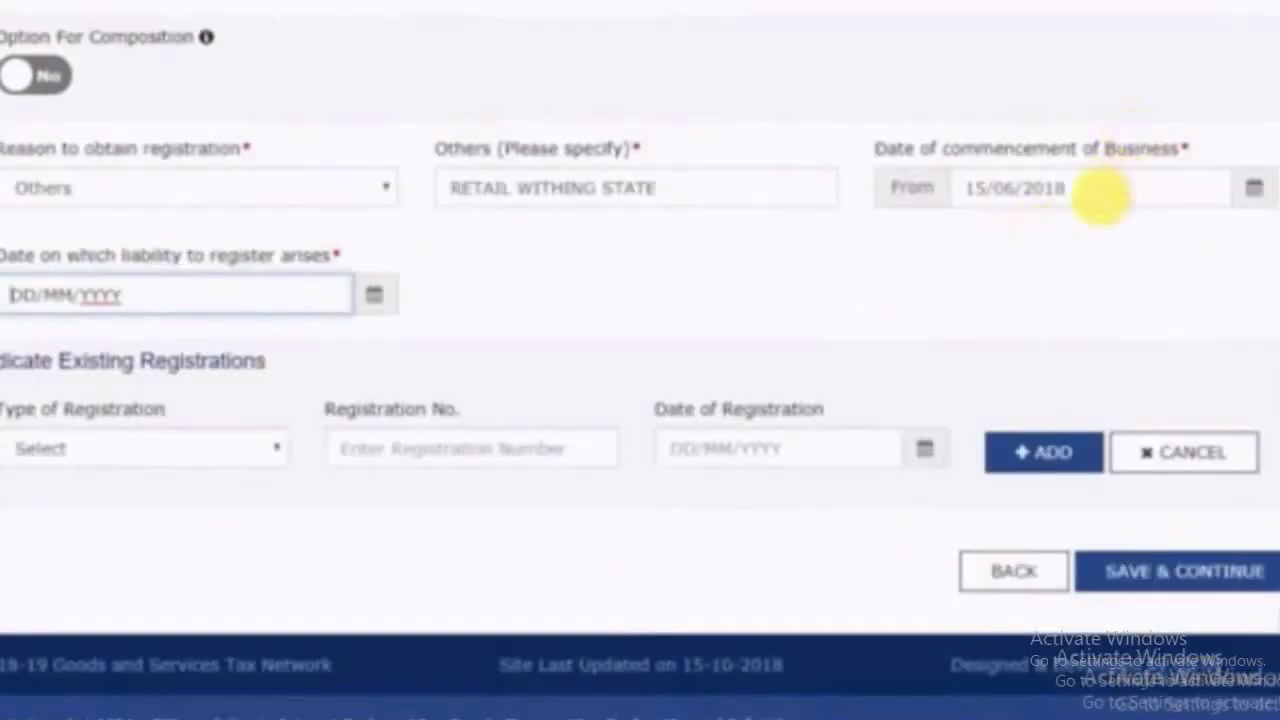
triple_click(1100, 190)
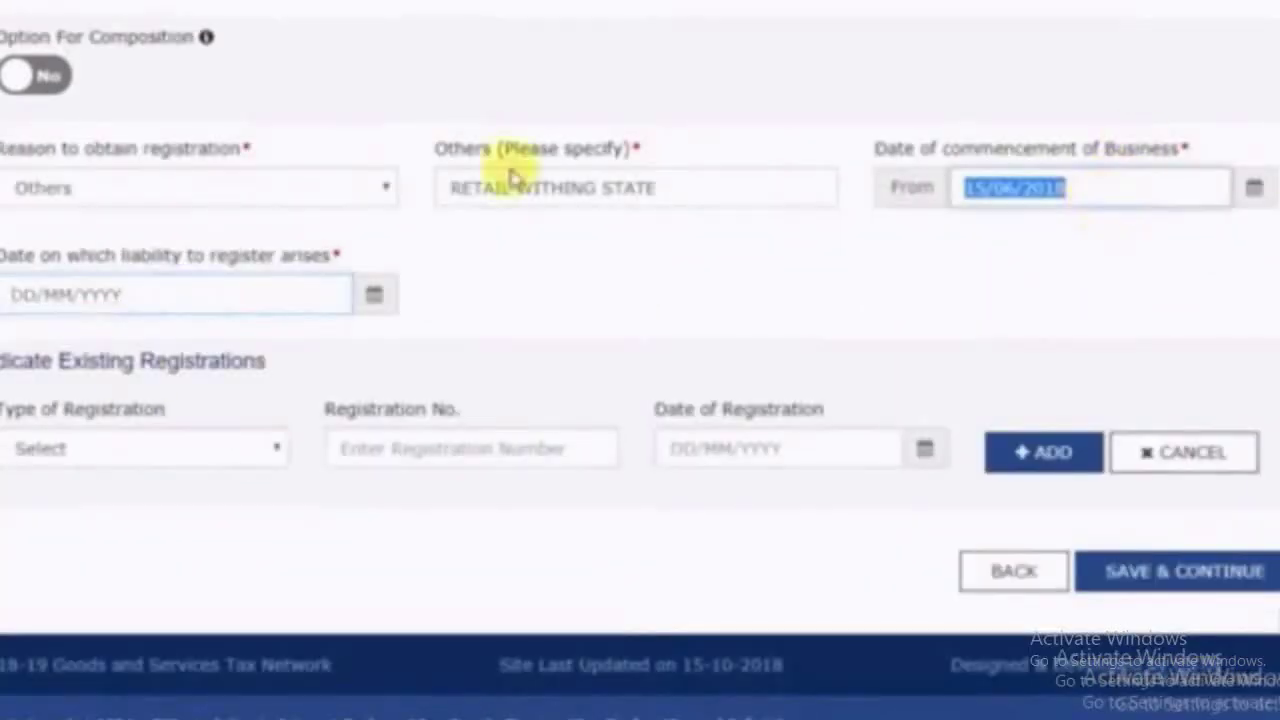
Enter 20/06/2018 as the date on which liability to register arises
left_click(110, 295)
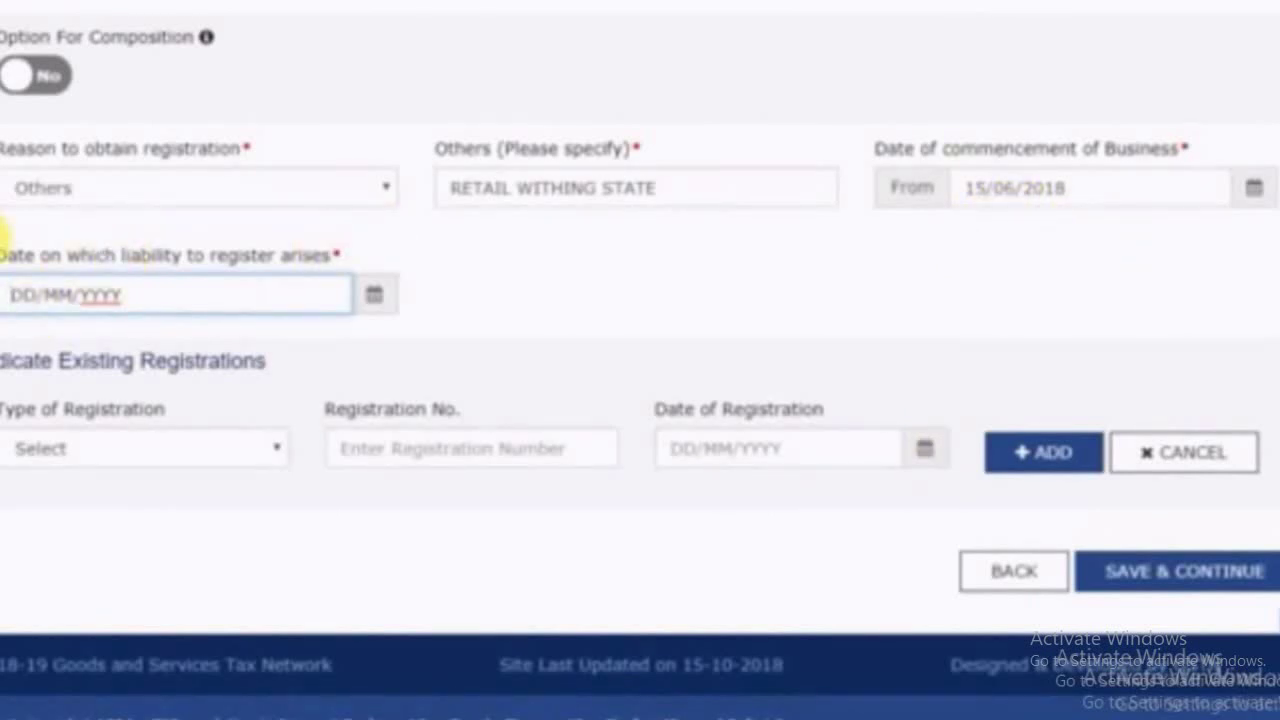
type("20/06/2018")
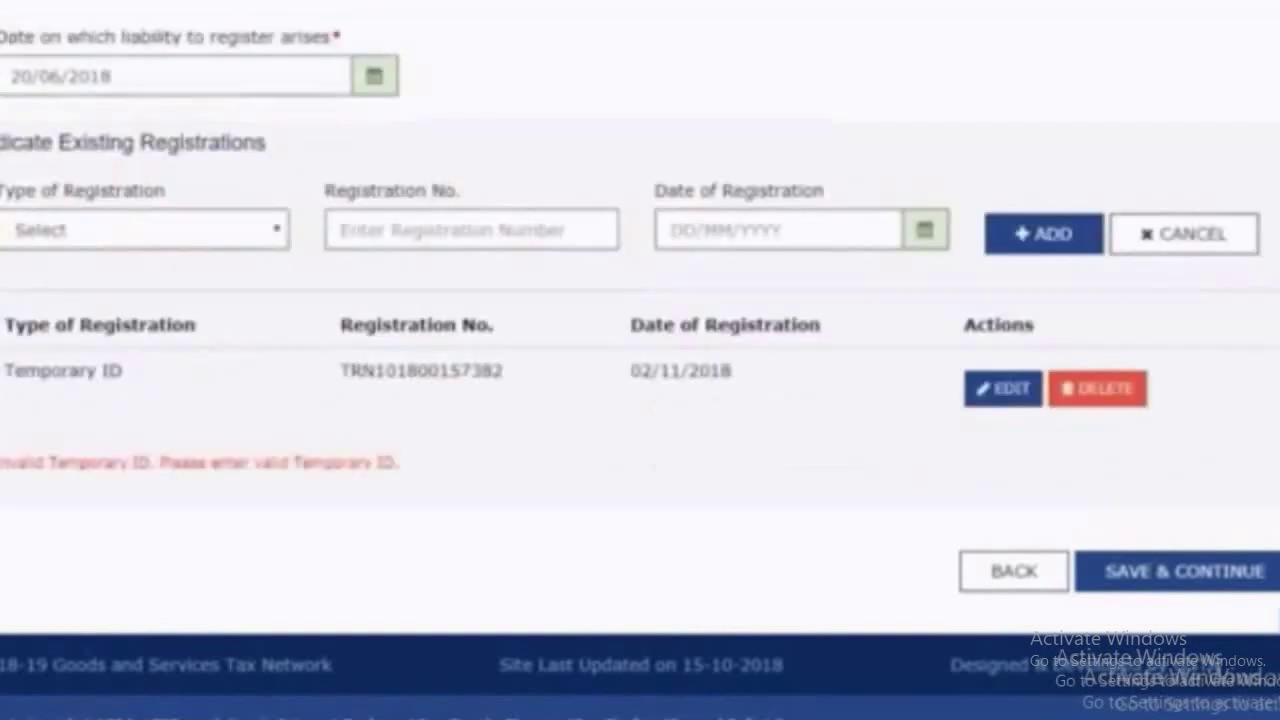
left_click(114, 232)
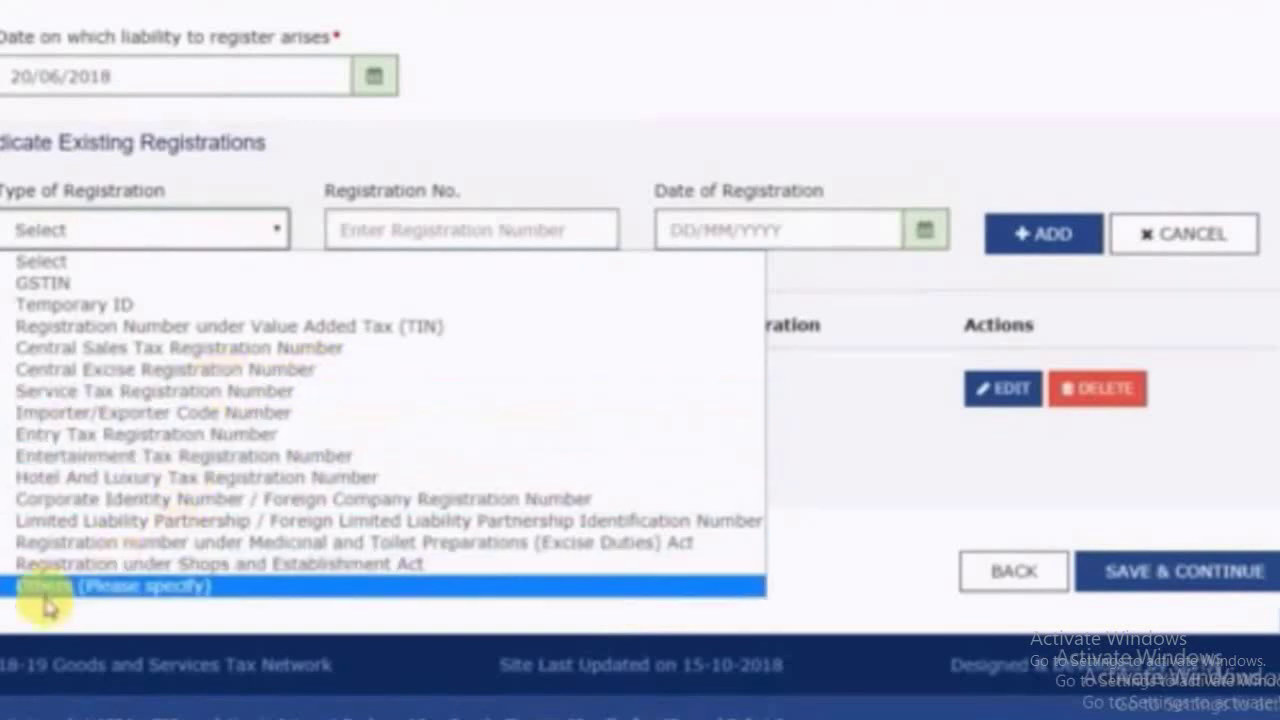
Set the existing registration type to Others, specified as TRN
left_click(88, 590)
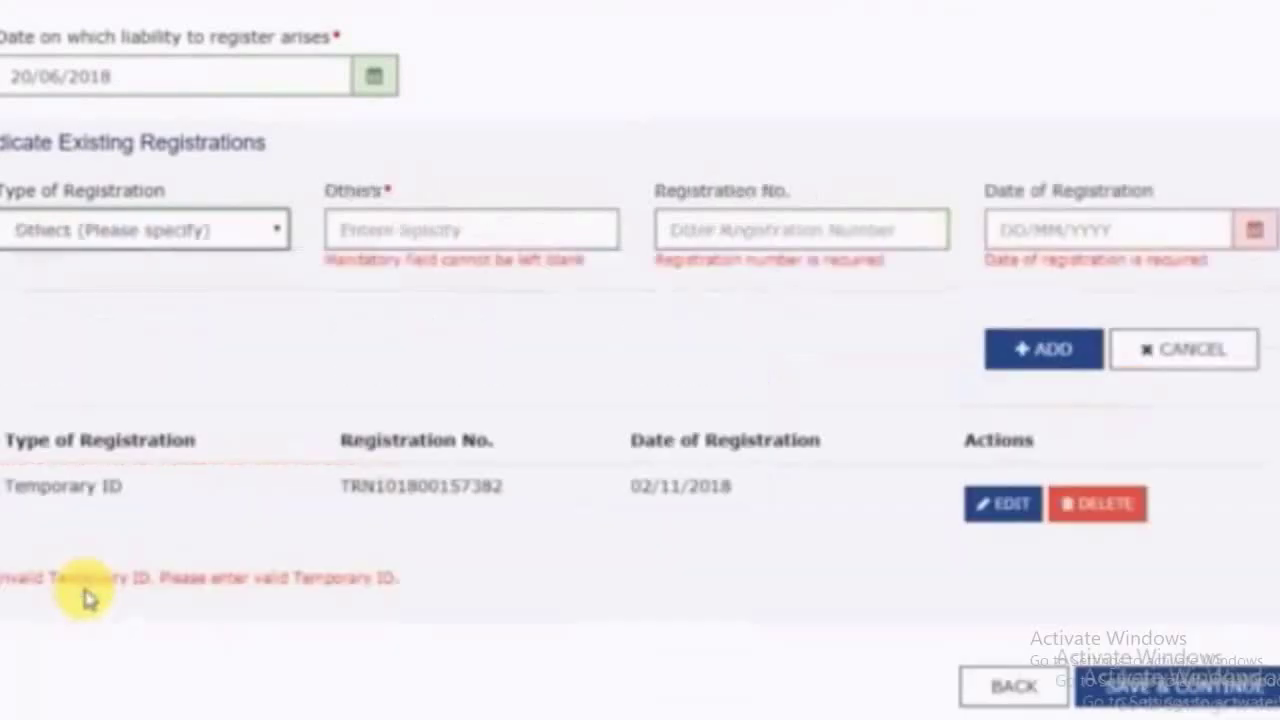
left_click(398, 232)
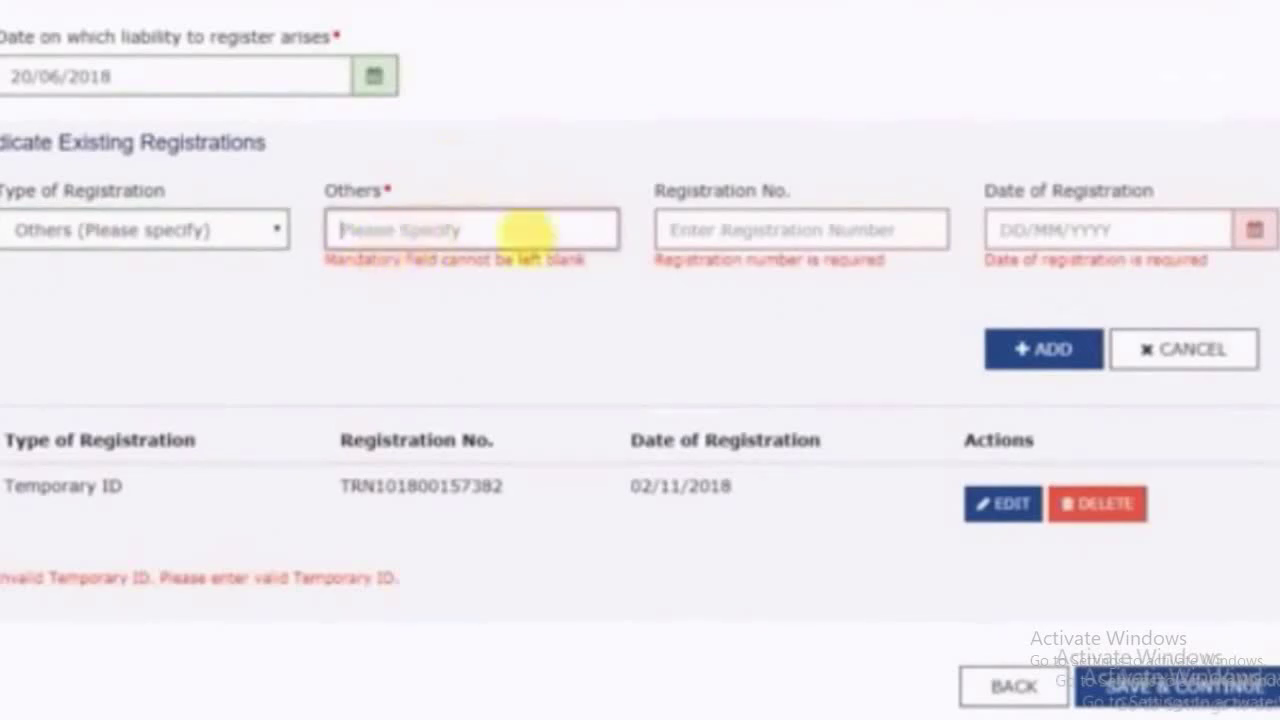
key("ctrl+v")
key("ctrl+a")
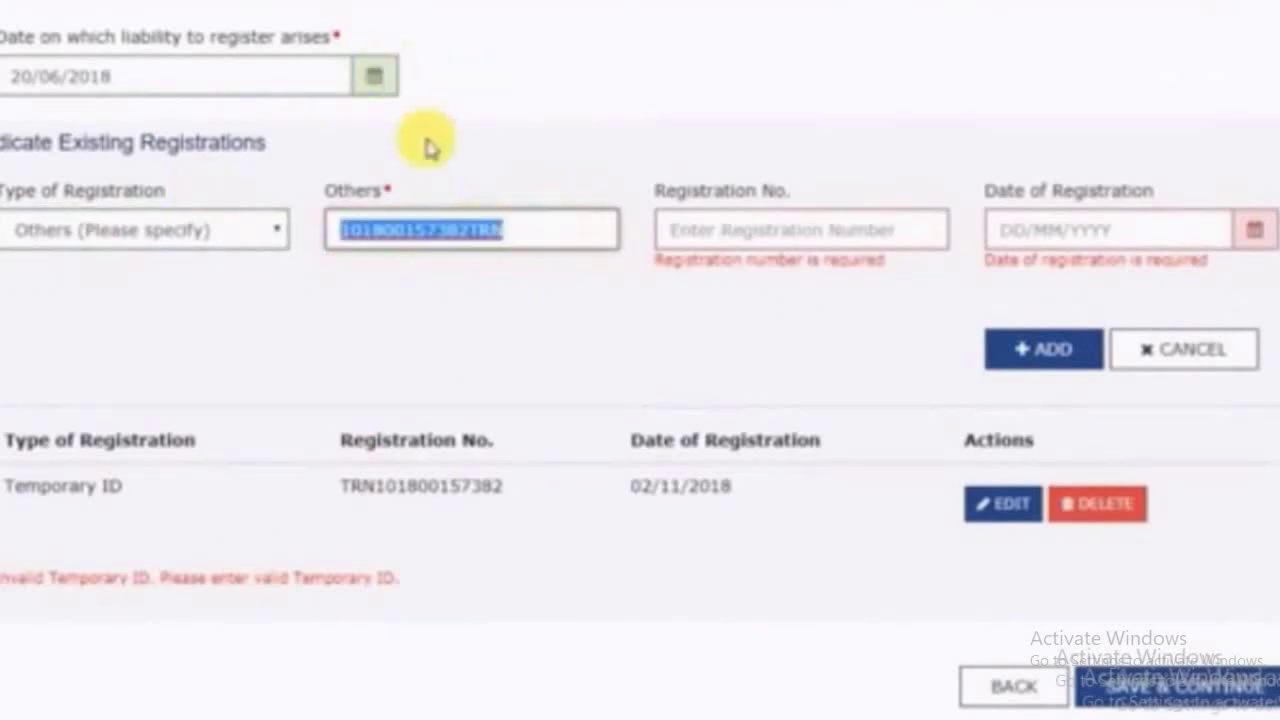
type("TRN")
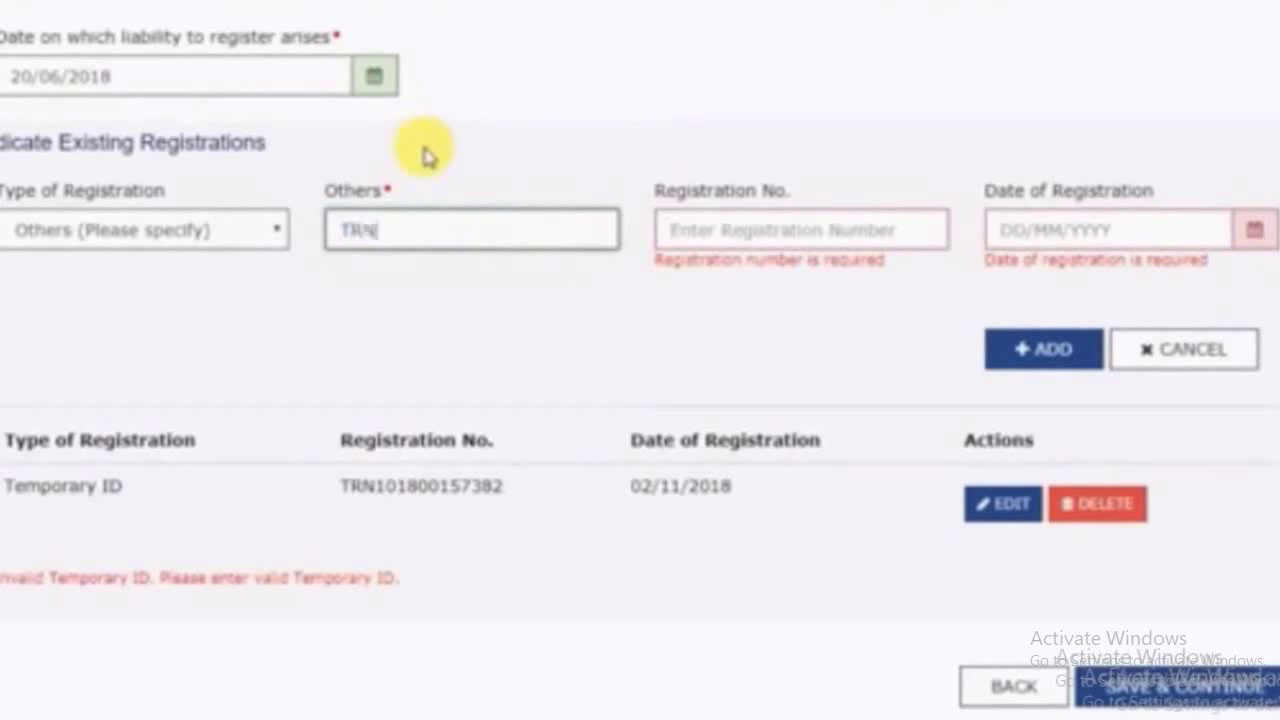
Add the TRN registration number dated 02/11/2018 to the table and save the business details
key("Tab")
key("ctrl+v")
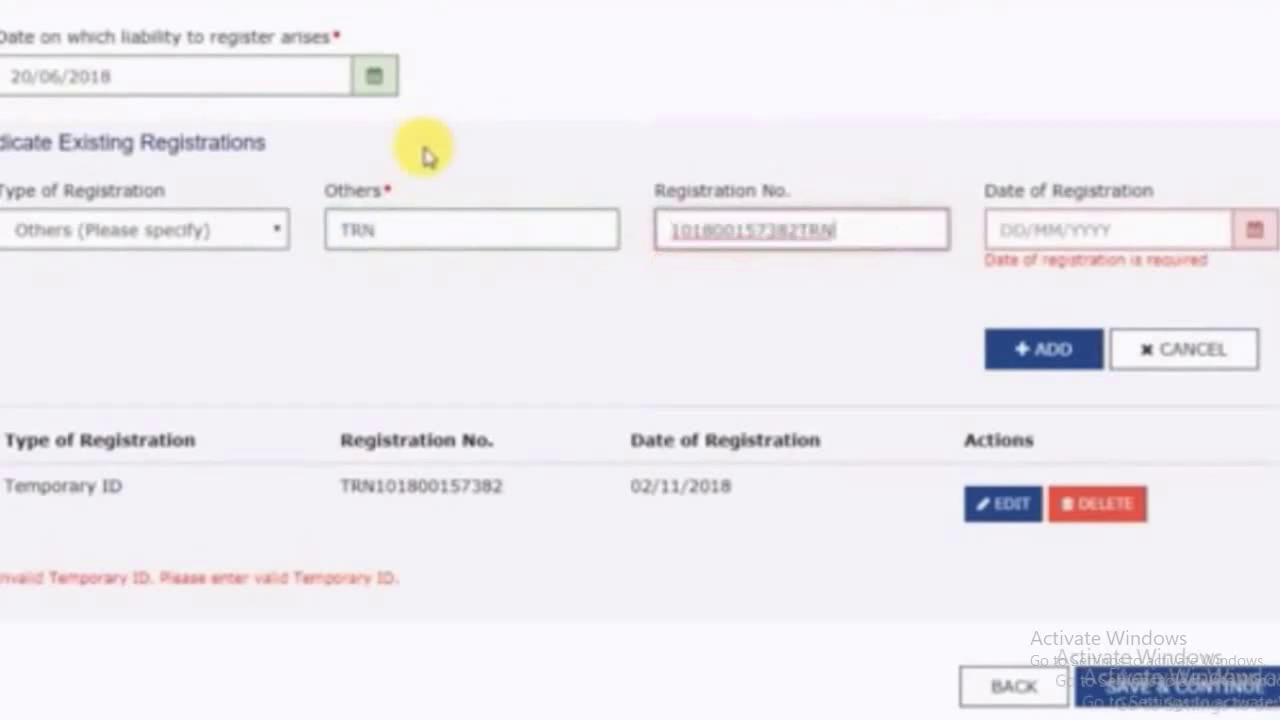
key("BackSpace")
key("BackSpace")
key("BackSpace")
key("Tab")
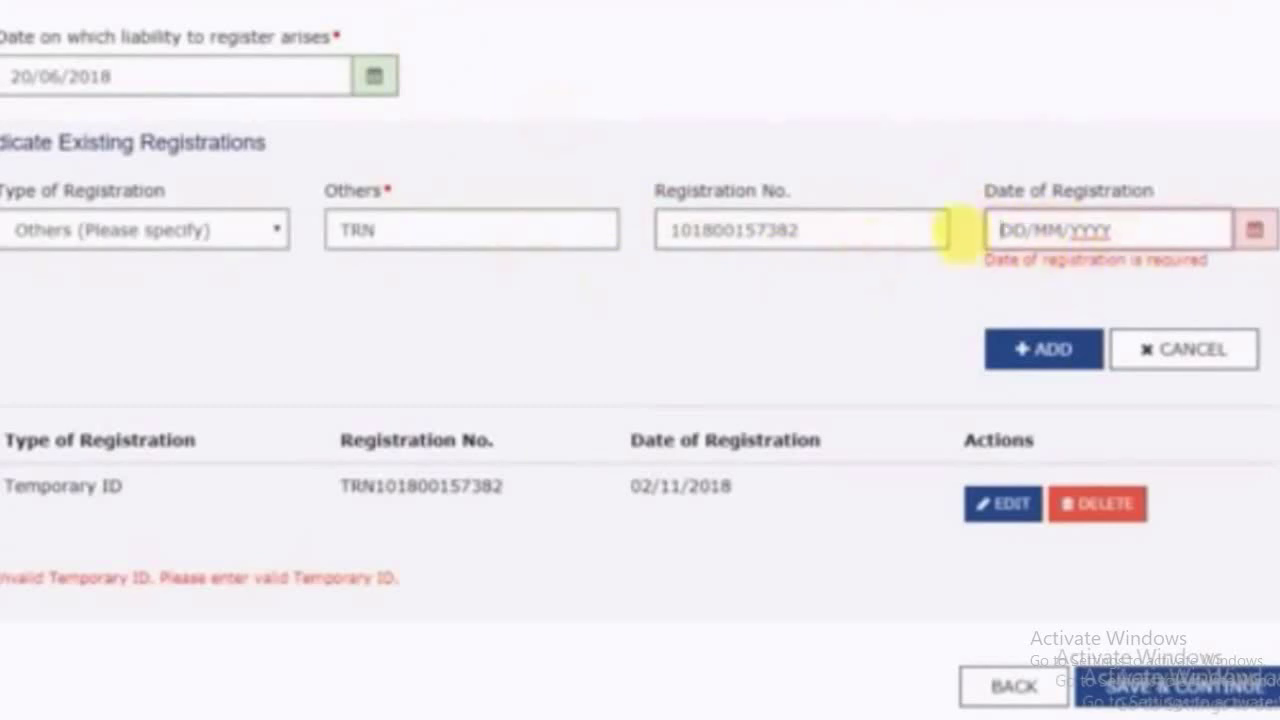
type("02/")
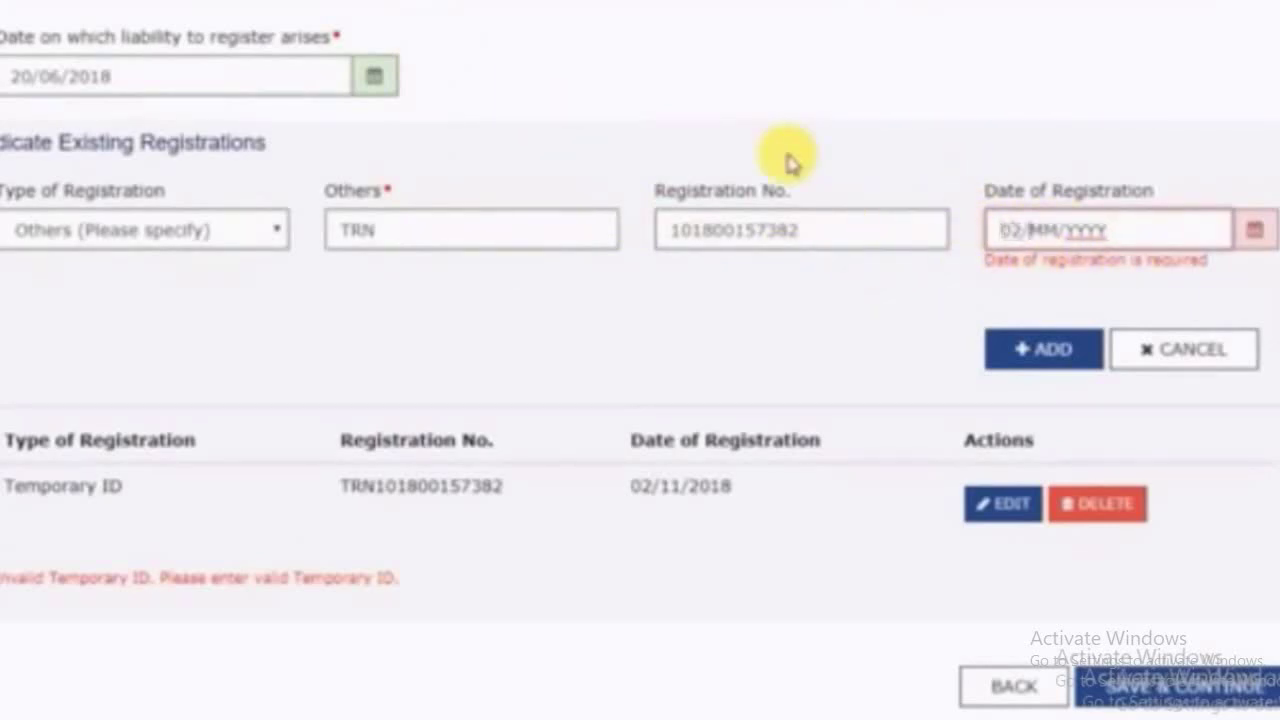
type("11/2018")
key("Return")
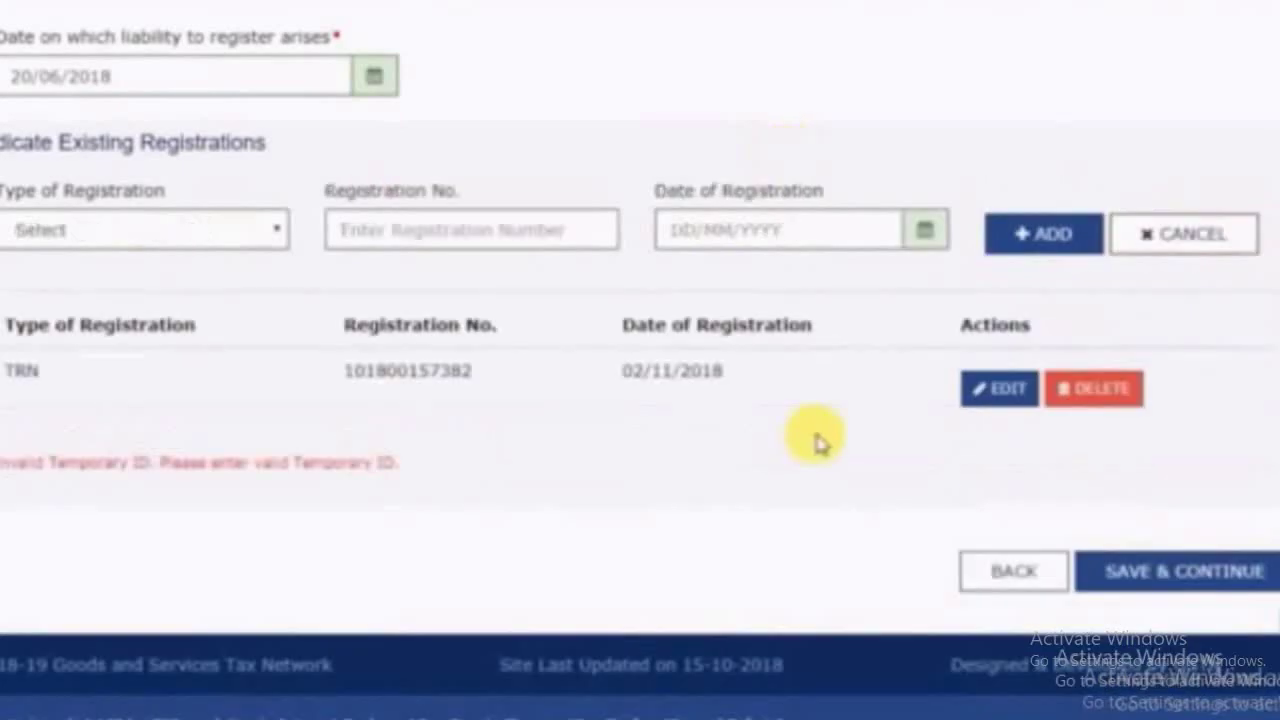
left_click(1220, 580)
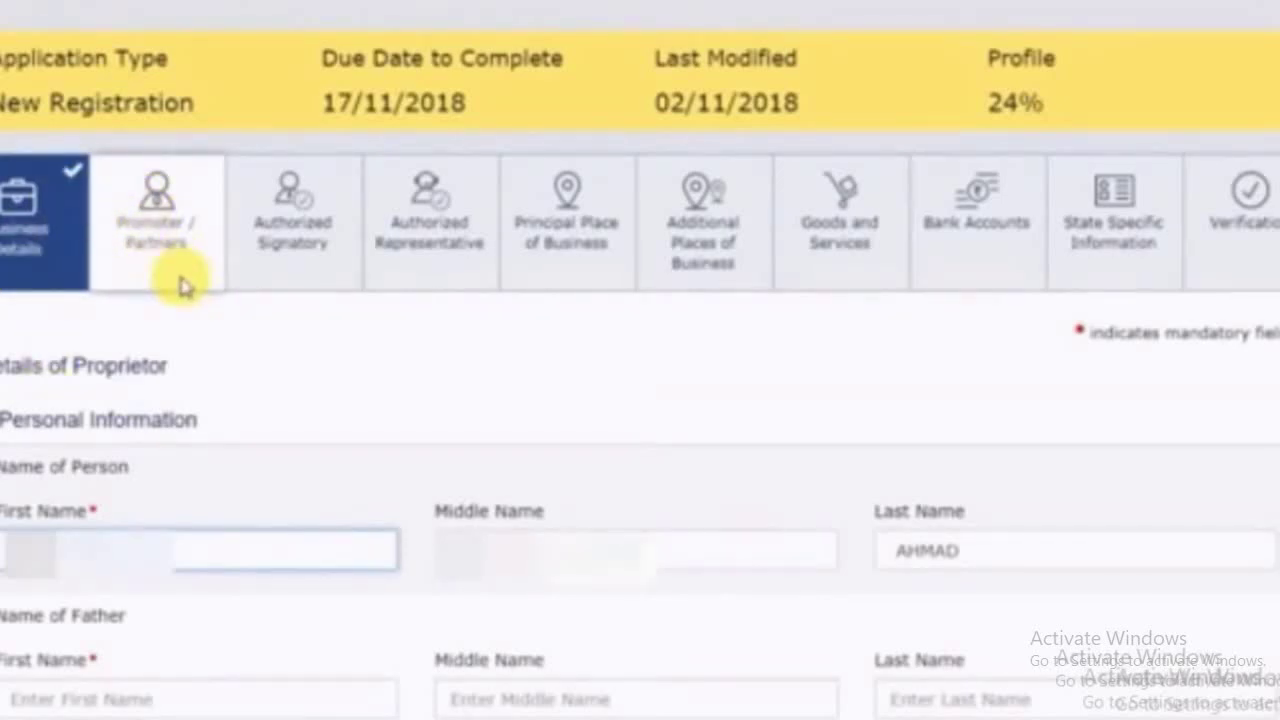
Fill the proprietor's father's name, date of birth, mobile number and e-mail, and select Male
scroll(180, 285, "down", 2)
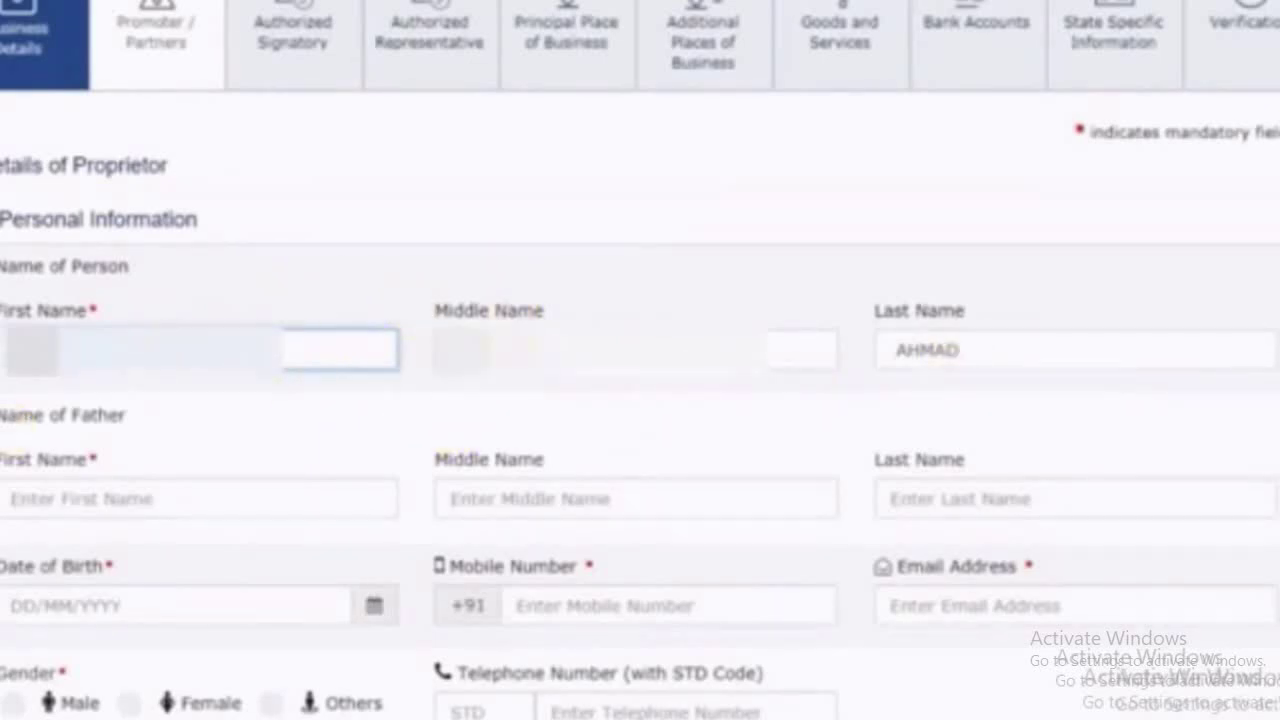
scroll(320, 386, "down", 3)
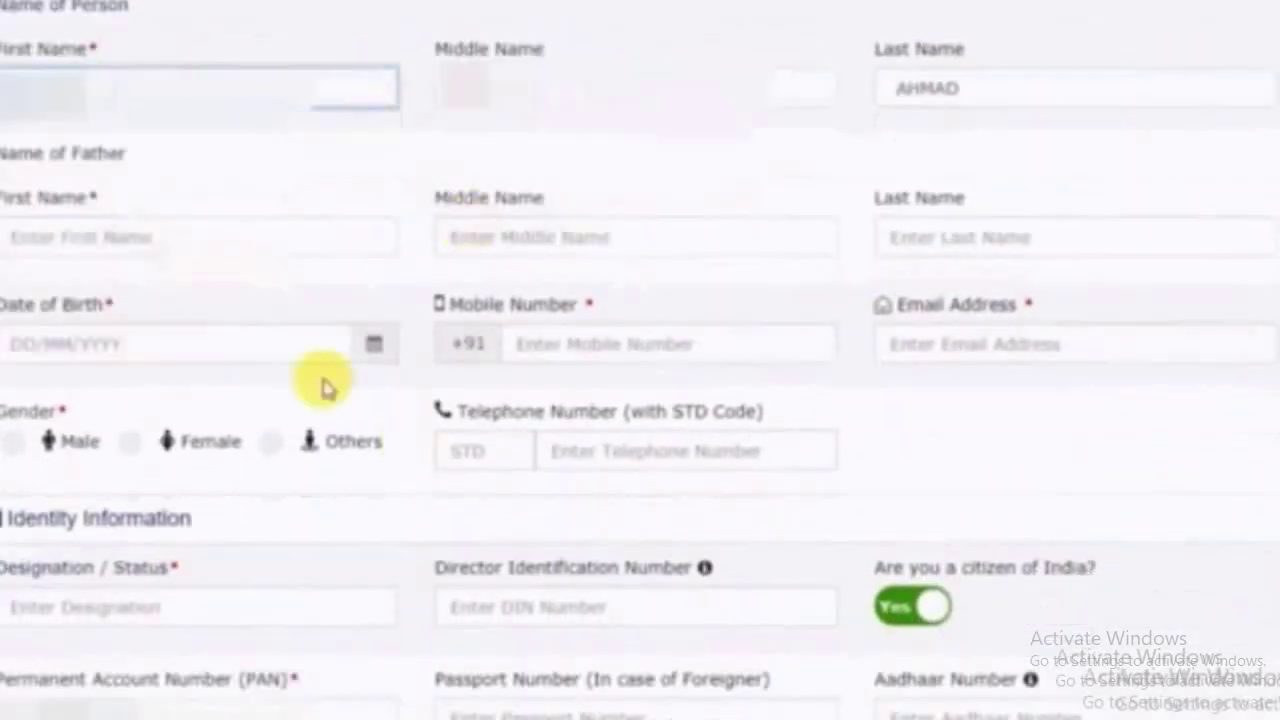
left_click(224, 242)
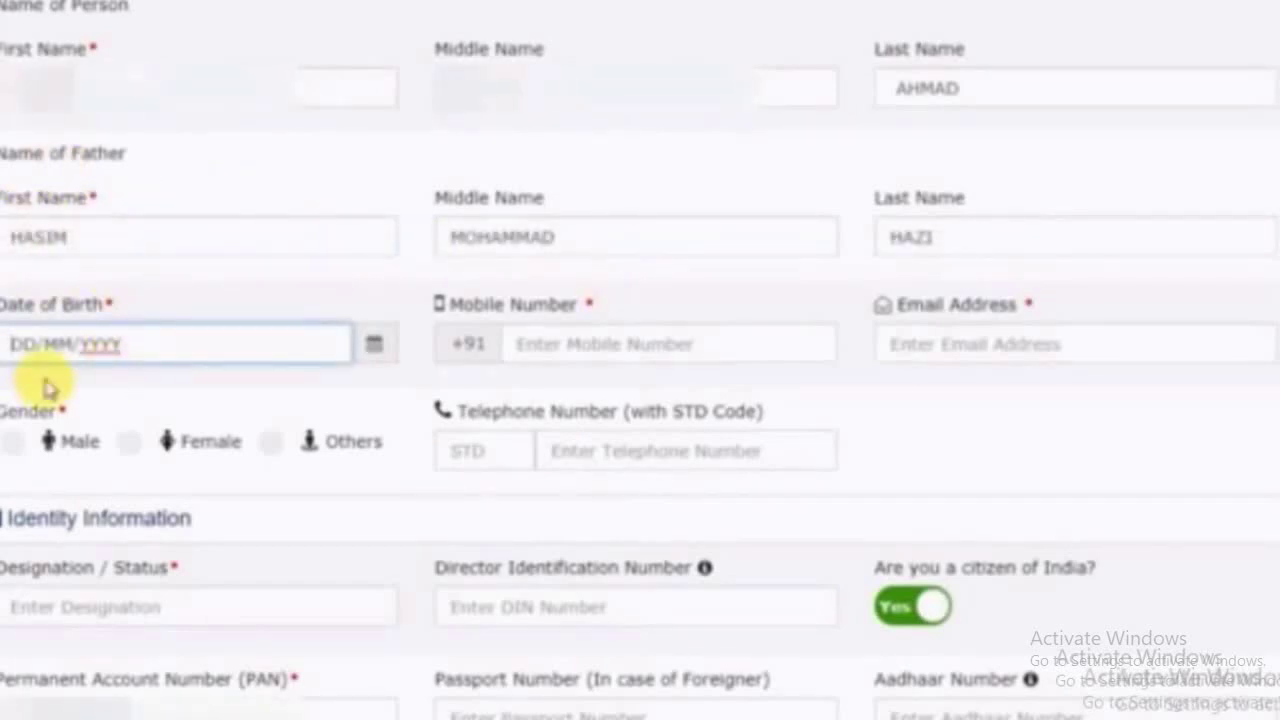
left_click(545, 355)
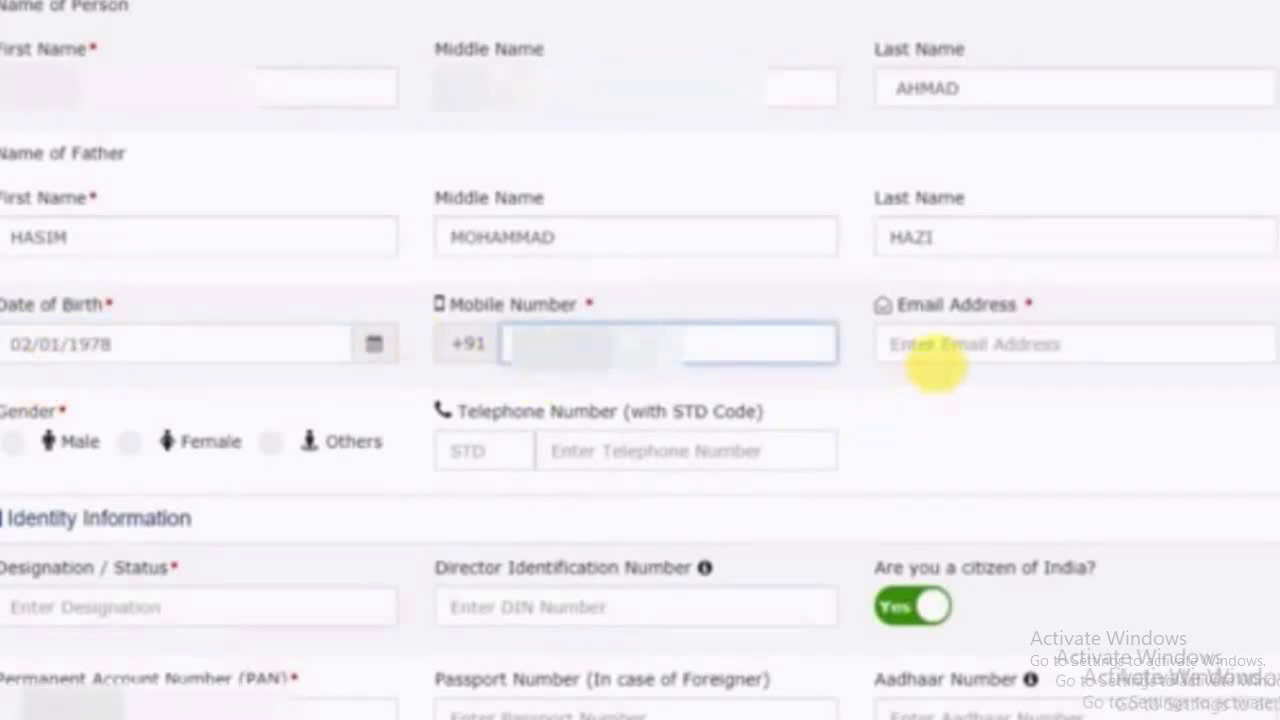
left_click(929, 343)
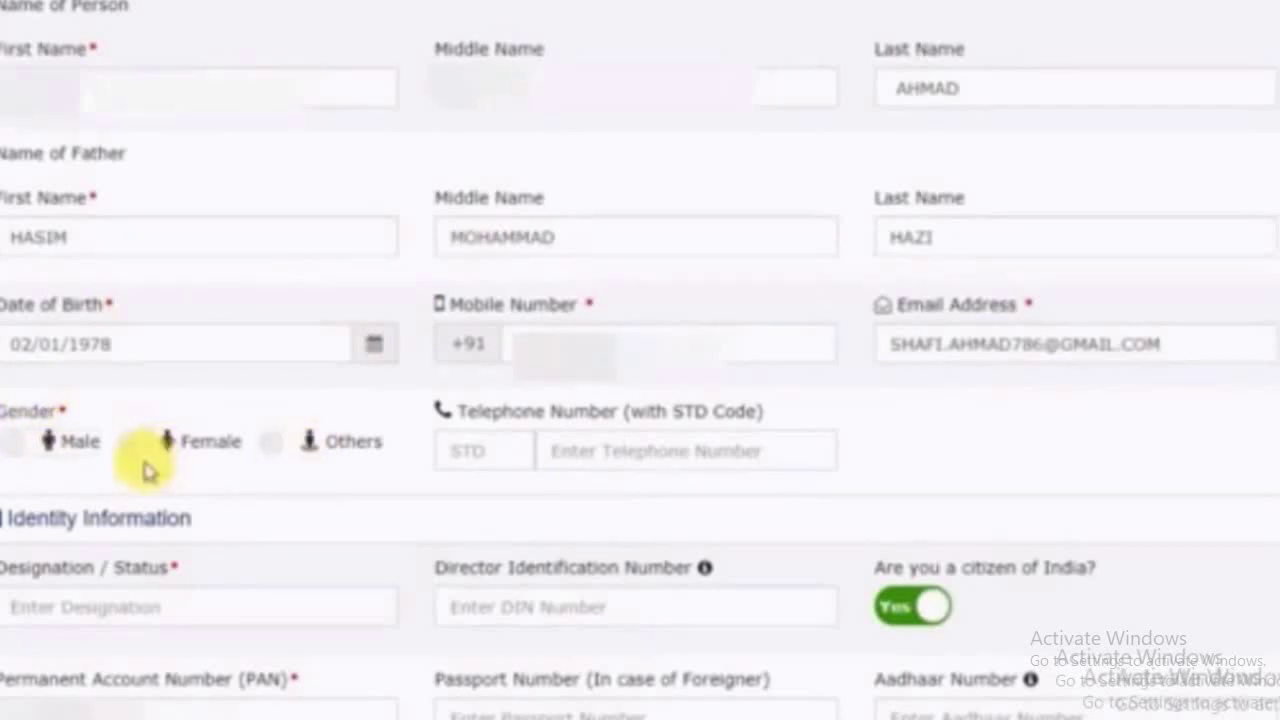
left_click(15, 447)
scroll(106, 129, "down", 4)
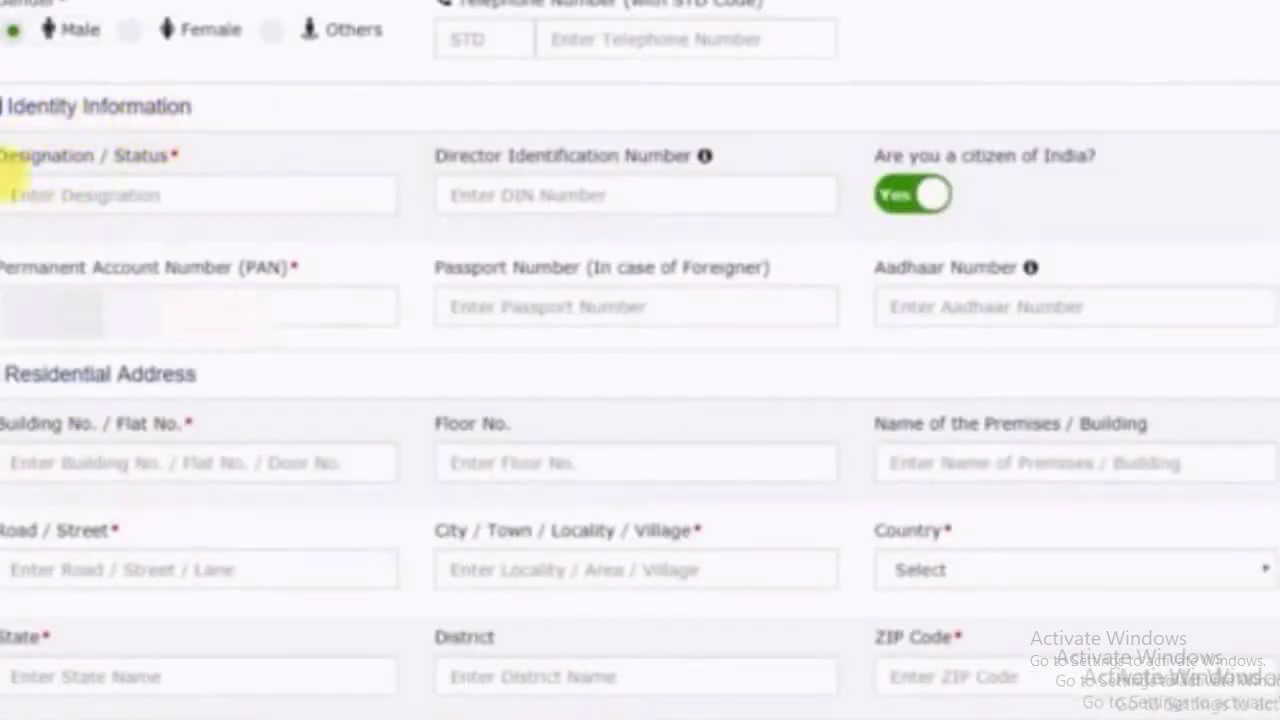
Enter designation PROPR and the Aadhaar number, and tick the authentication consent
left_click(28, 182)
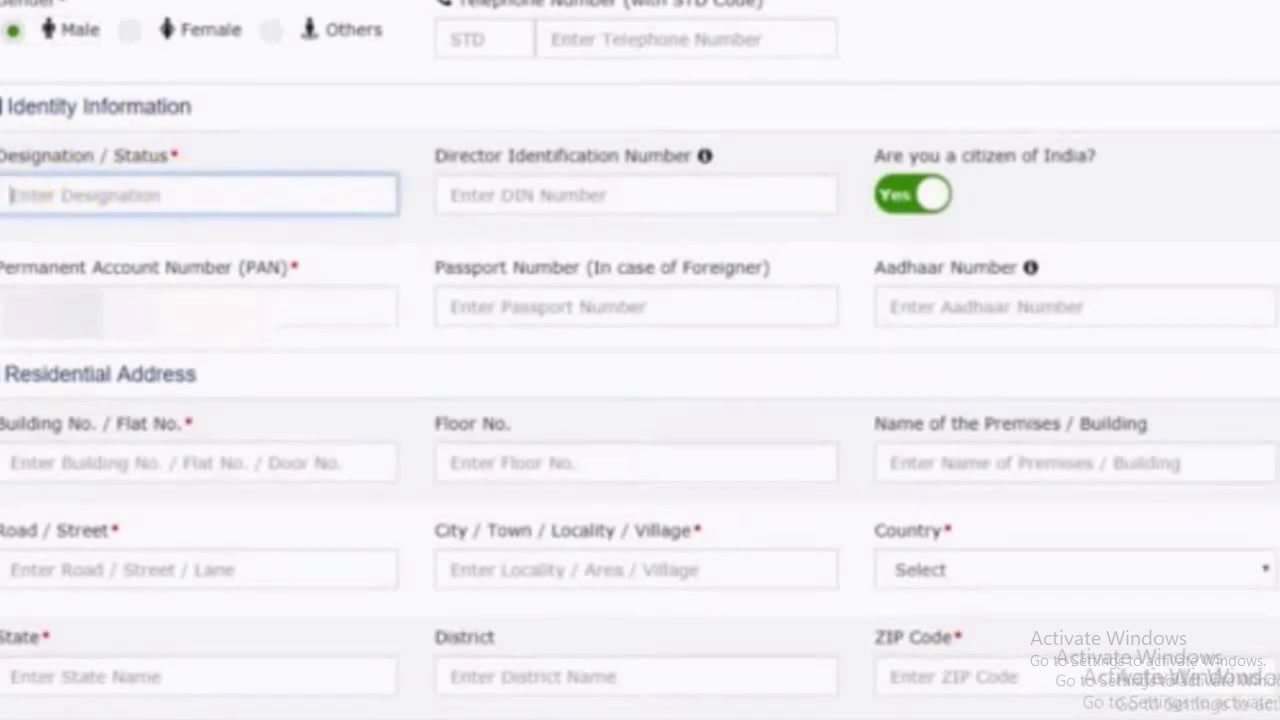
type("PRO")
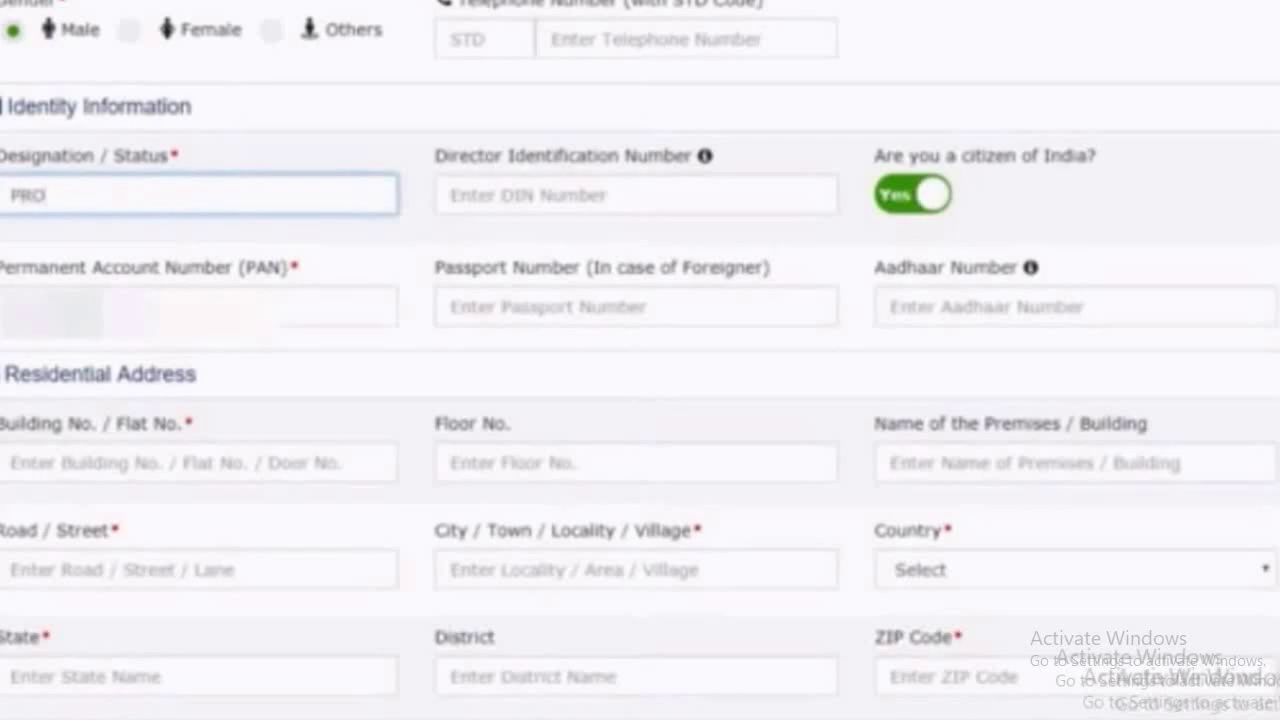
type("PR")
scroll(100, 391, "down", 3)
left_click(928, 118)
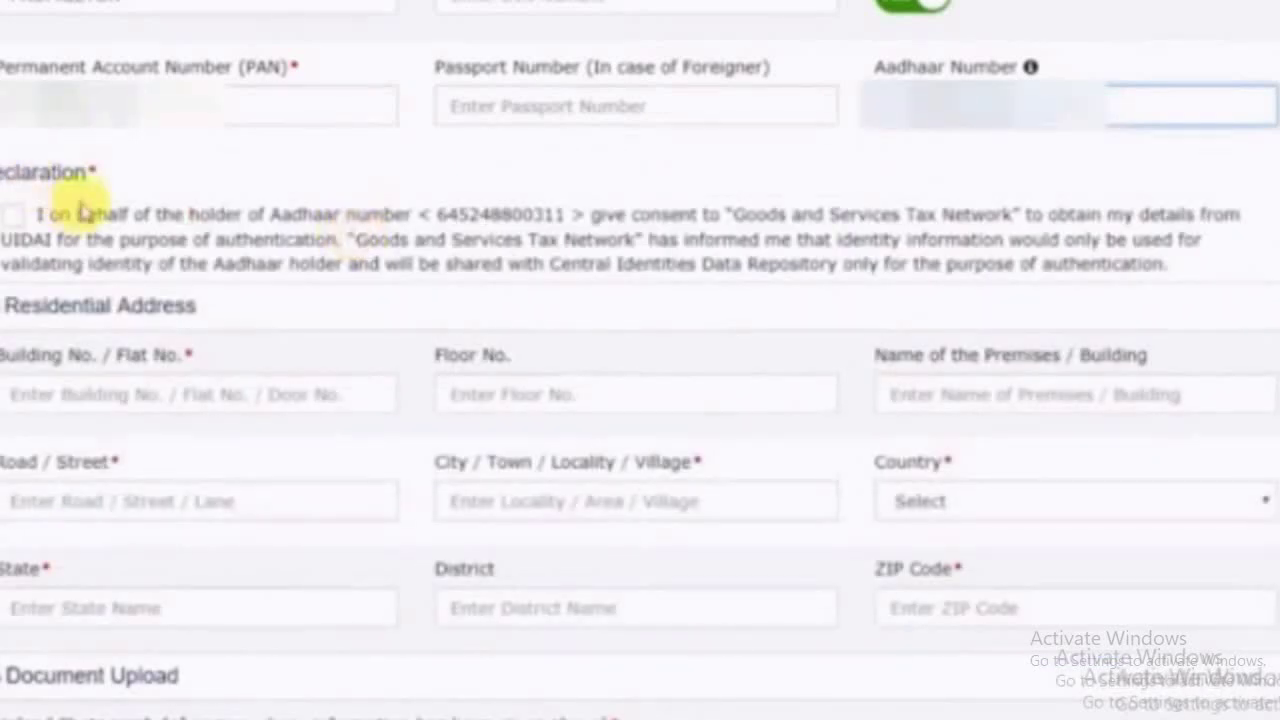
left_click(16, 216)
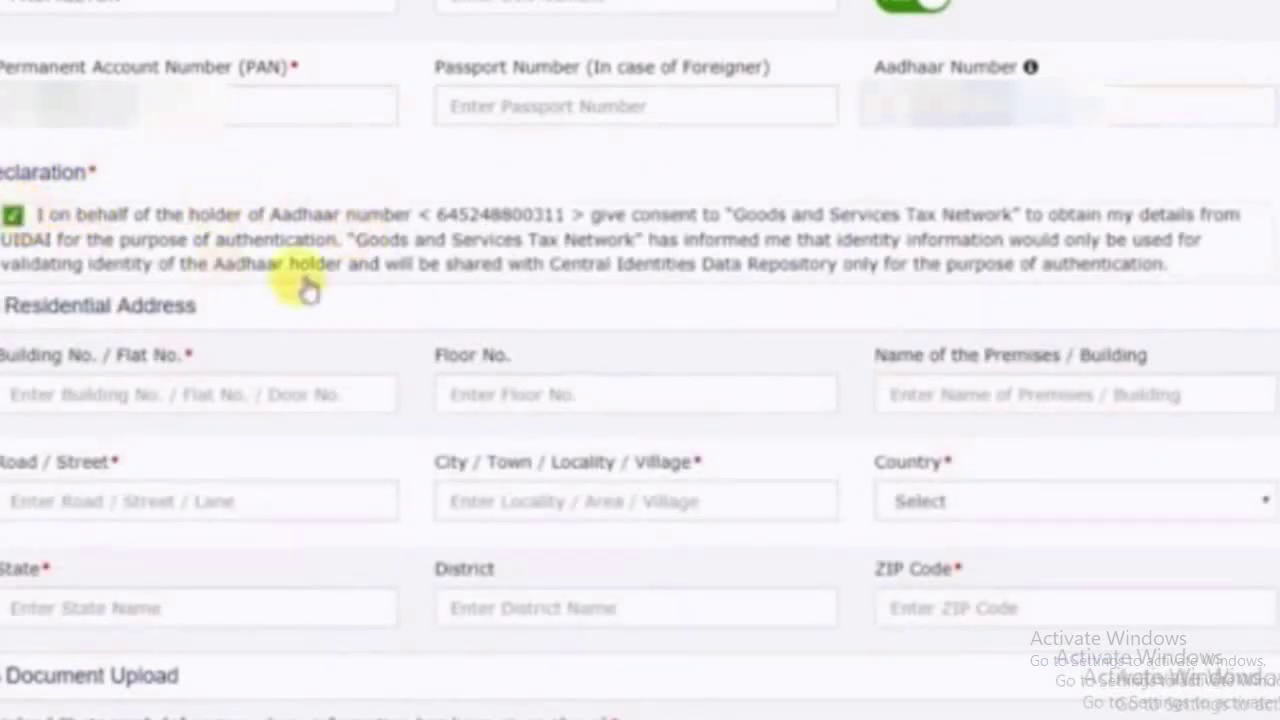
Fill in the residential address and upload Photo.jpg as the proprietor's photograph
scroll(318, 290, "down", 2)
left_click(62, 205)
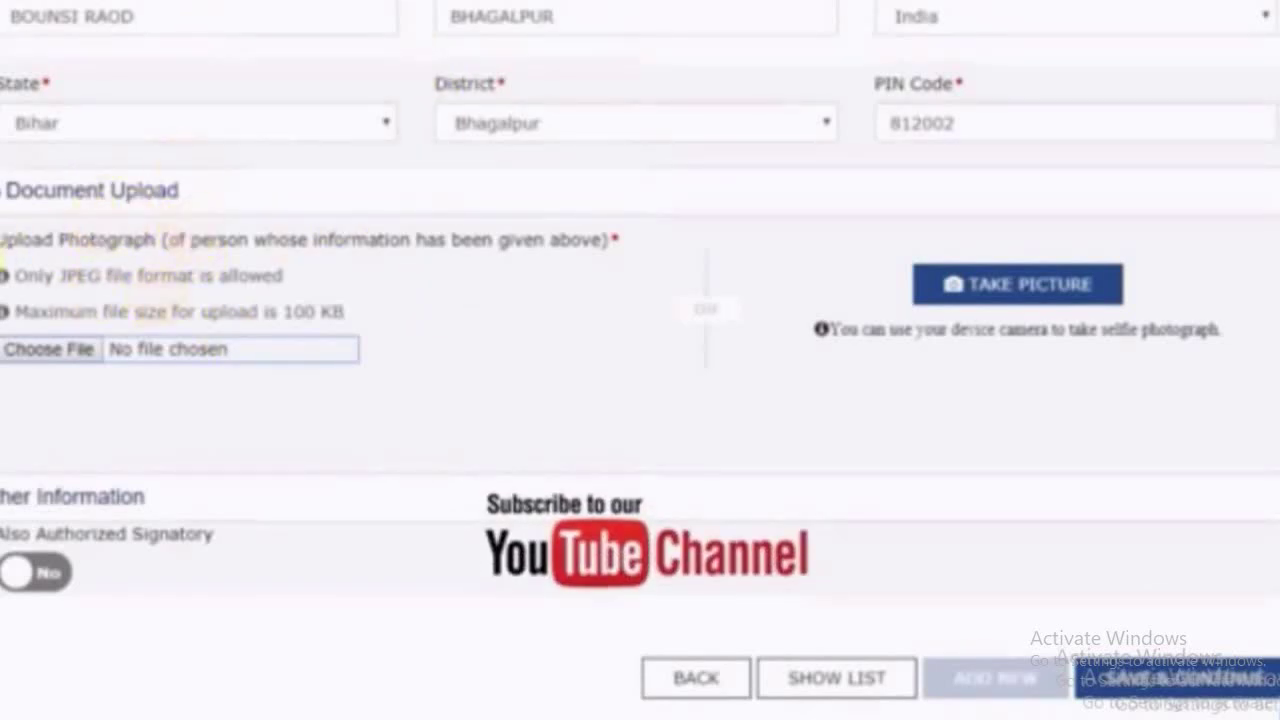
left_click(52, 350)
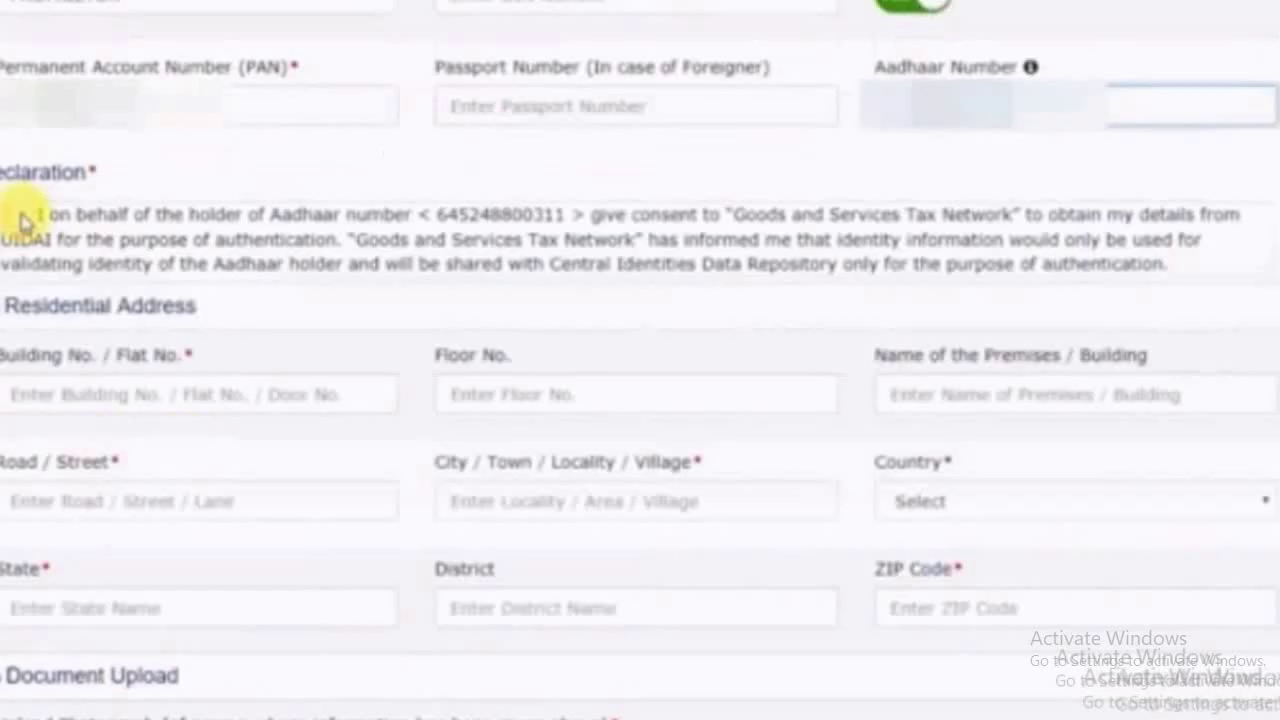
Tick the Aadhaar consent, type the proprietor's date of birth, and paste their mobile number and e-mail address
left_click(20, 216)
scroll(310, 286, "down", 2)
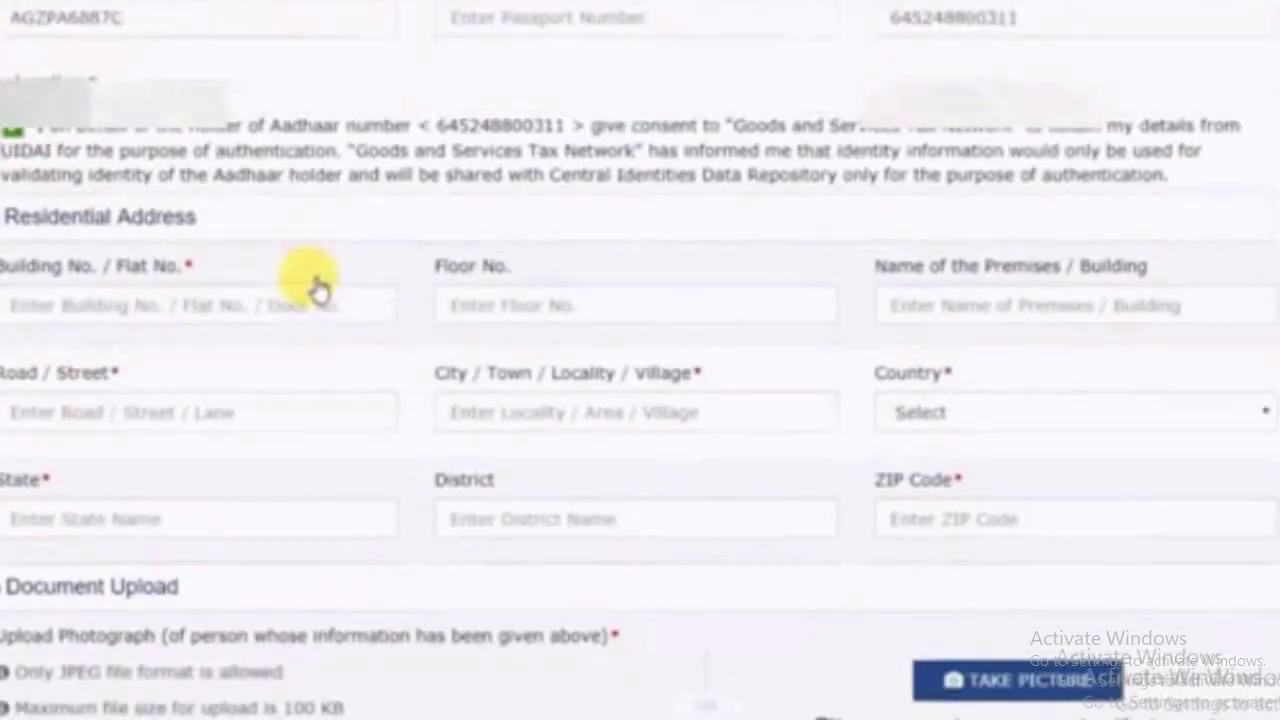
left_click(62, 205)
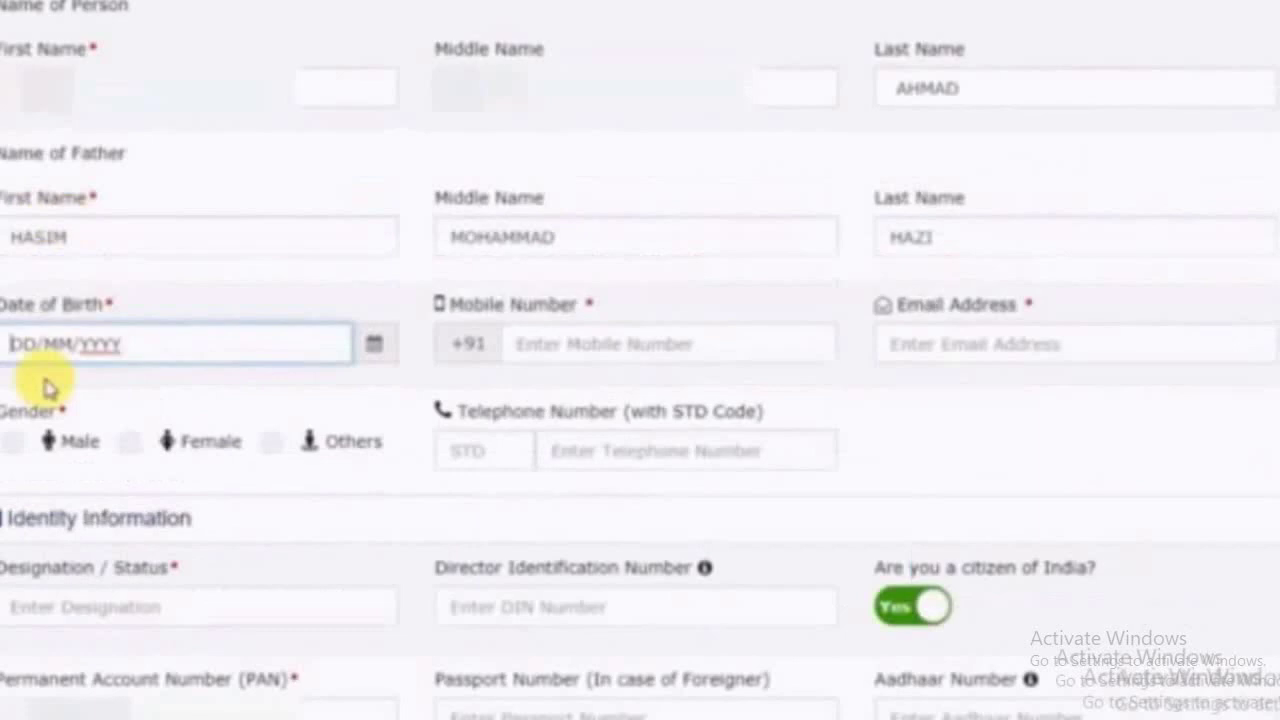
type("02011978")
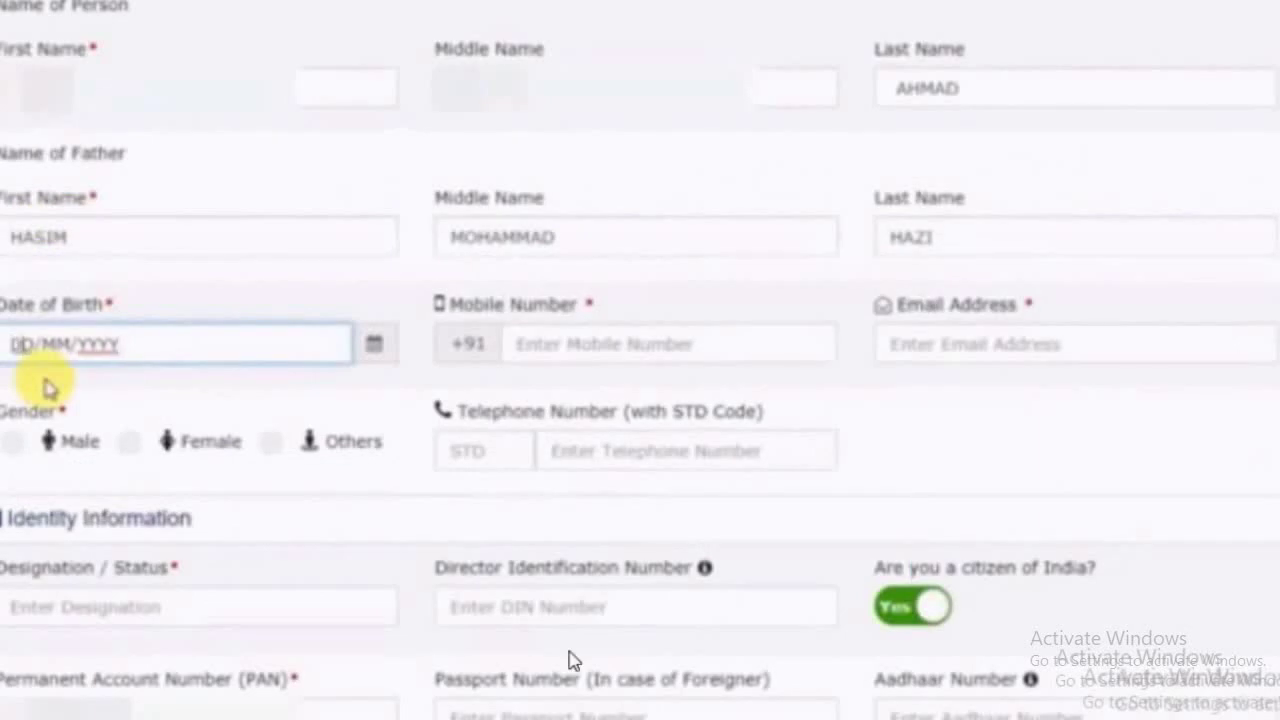
left_click(515, 350)
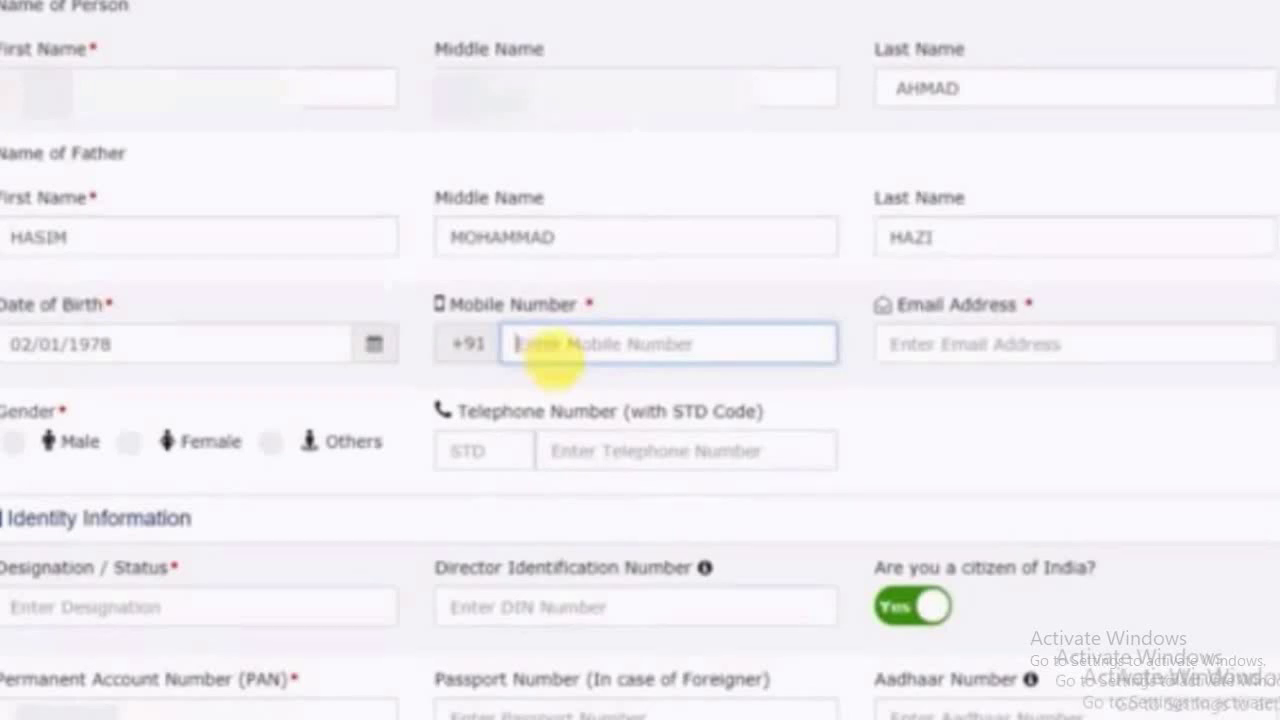
key("ctrl+v")
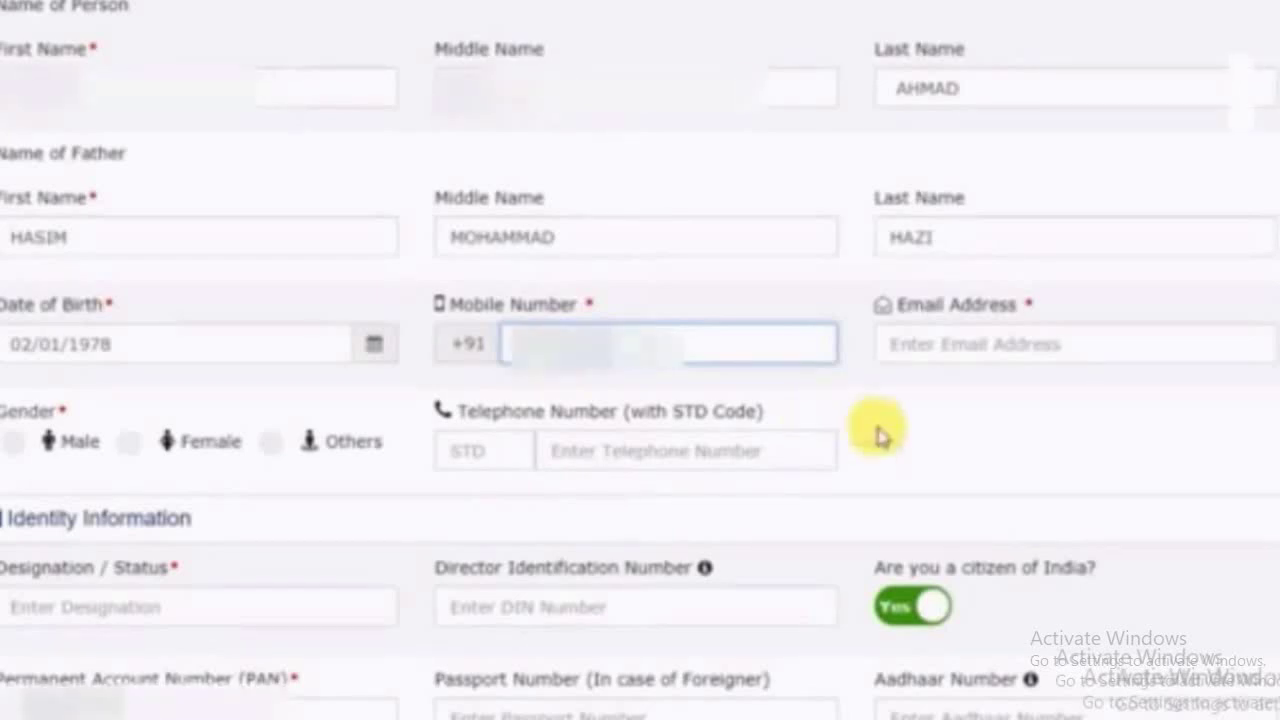
left_click(896, 343)
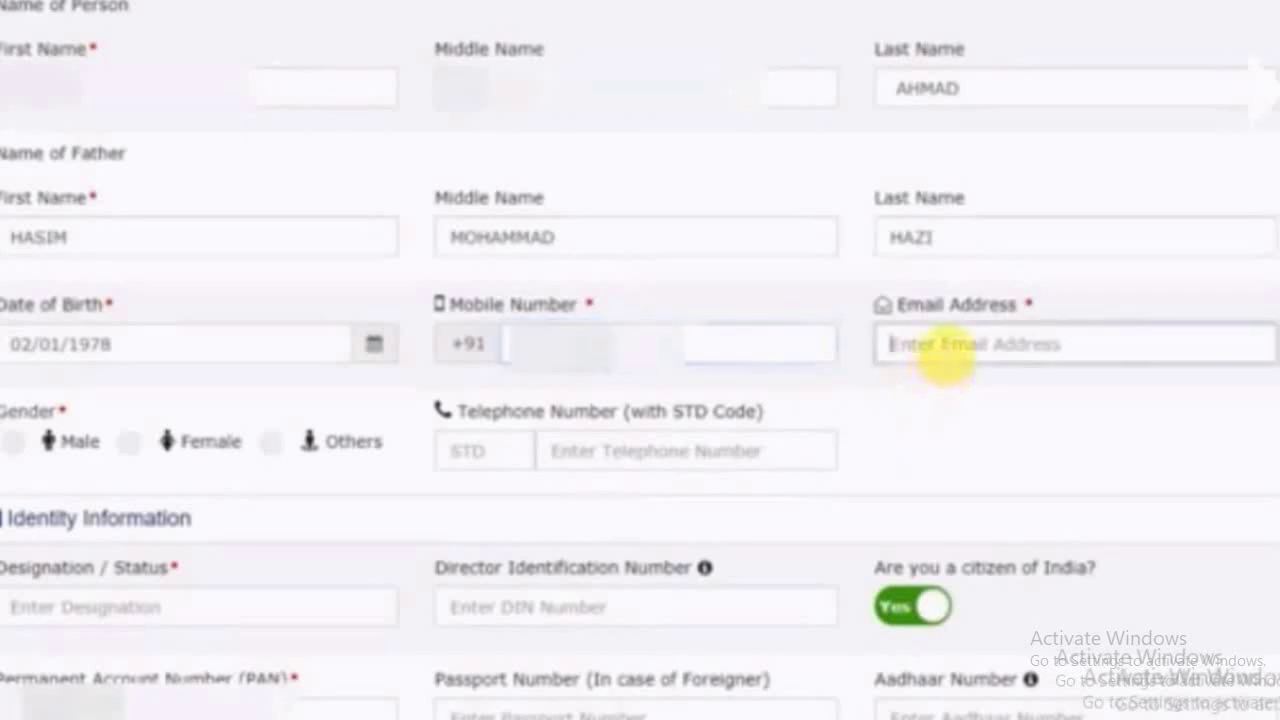
key("ctrl+v")
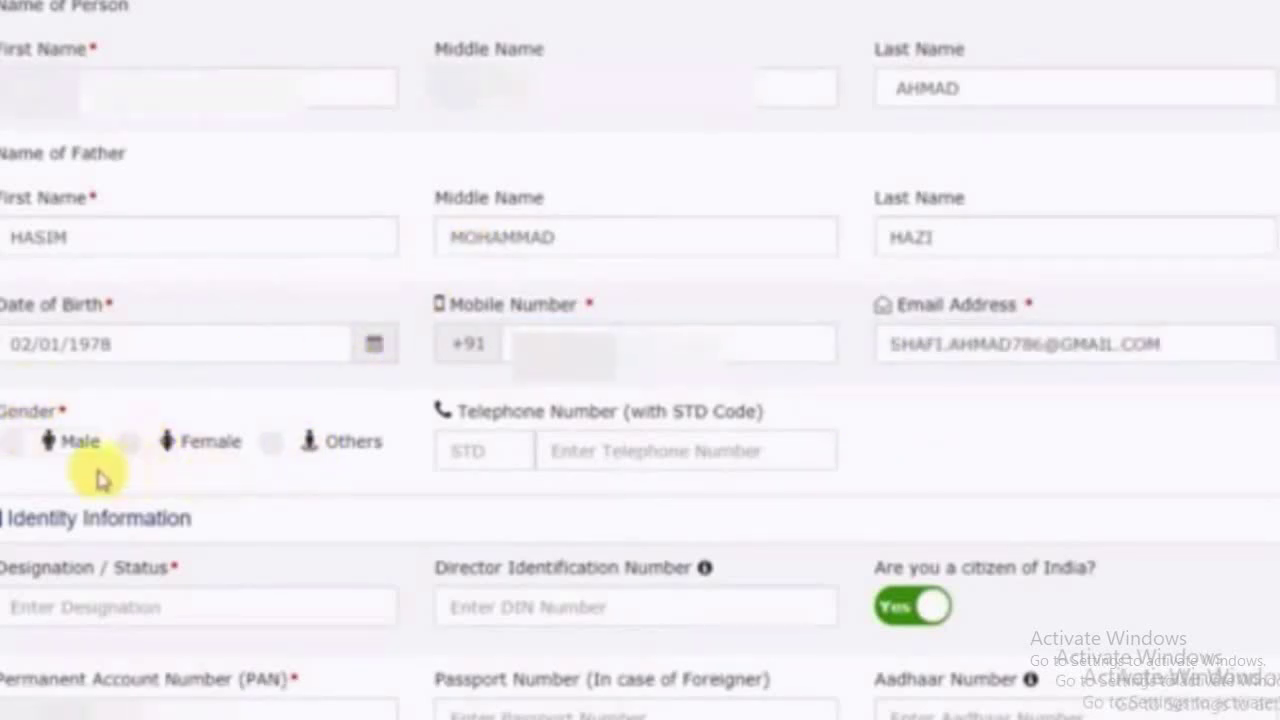
Set the proprietor's gender to Male and designation to PROPR
left_click(15, 446)
scroll(40, 400, "down", 4)
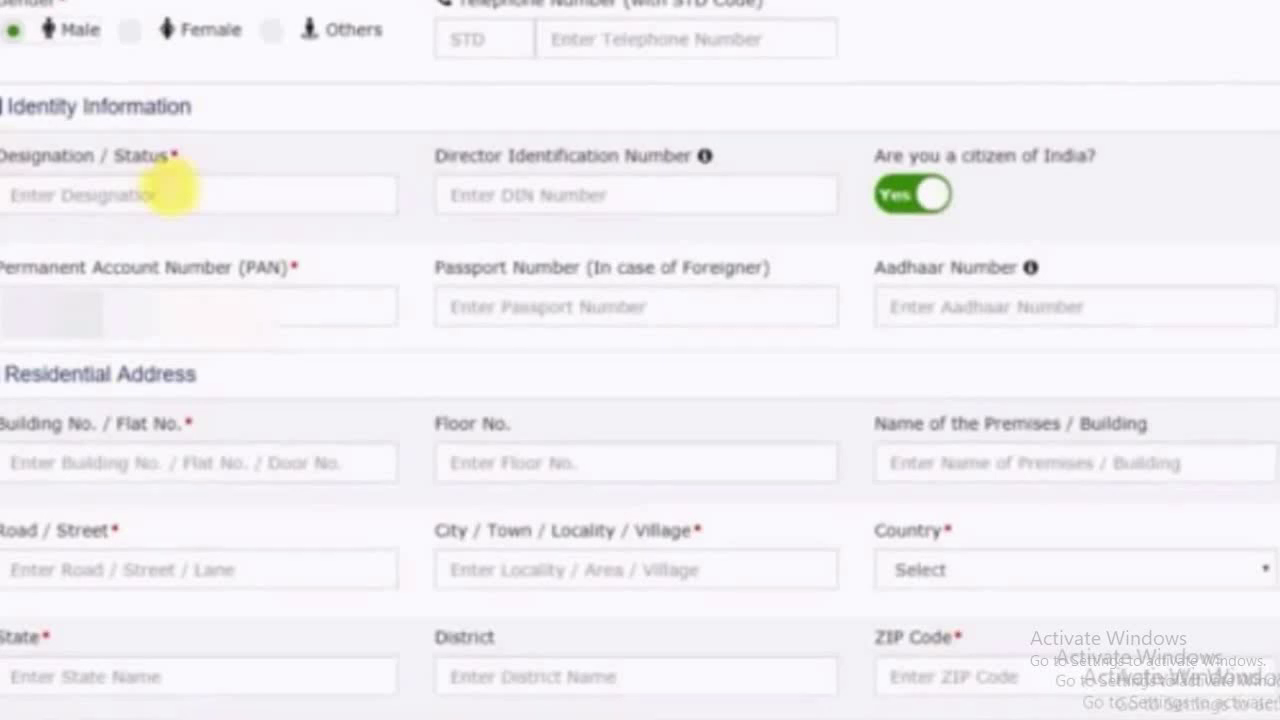
left_click(122, 196)
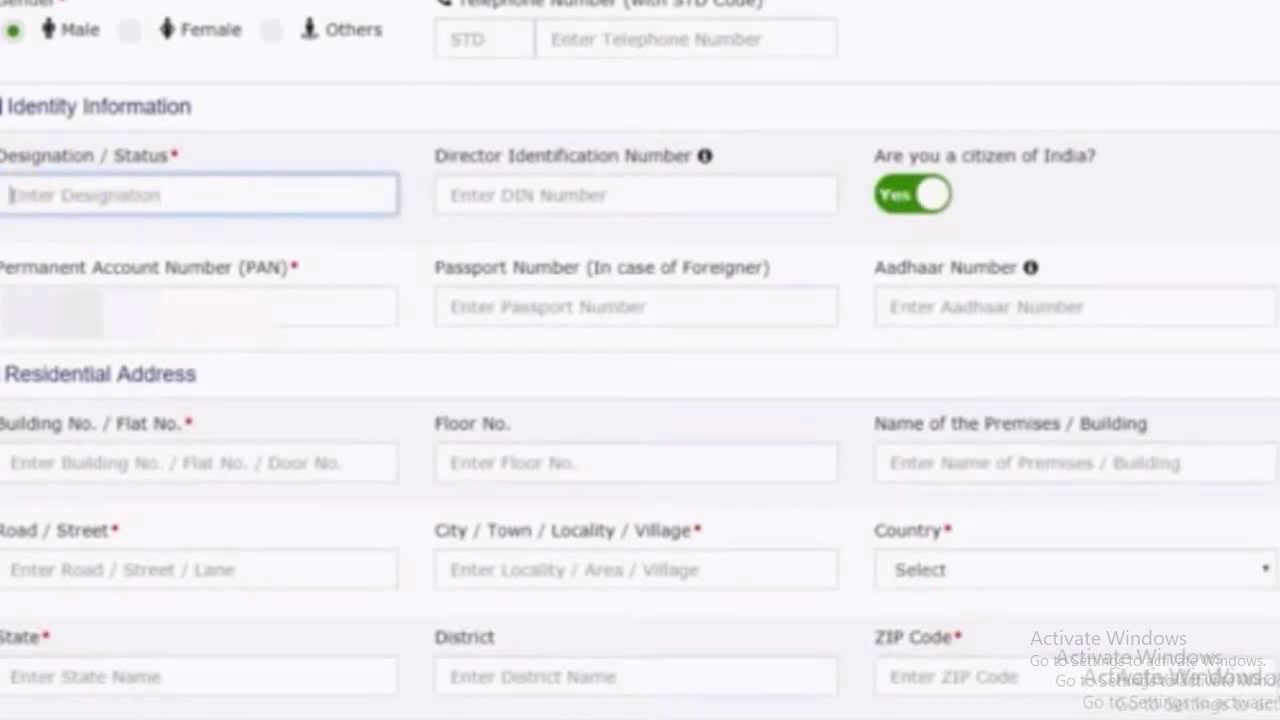
type("PRO")
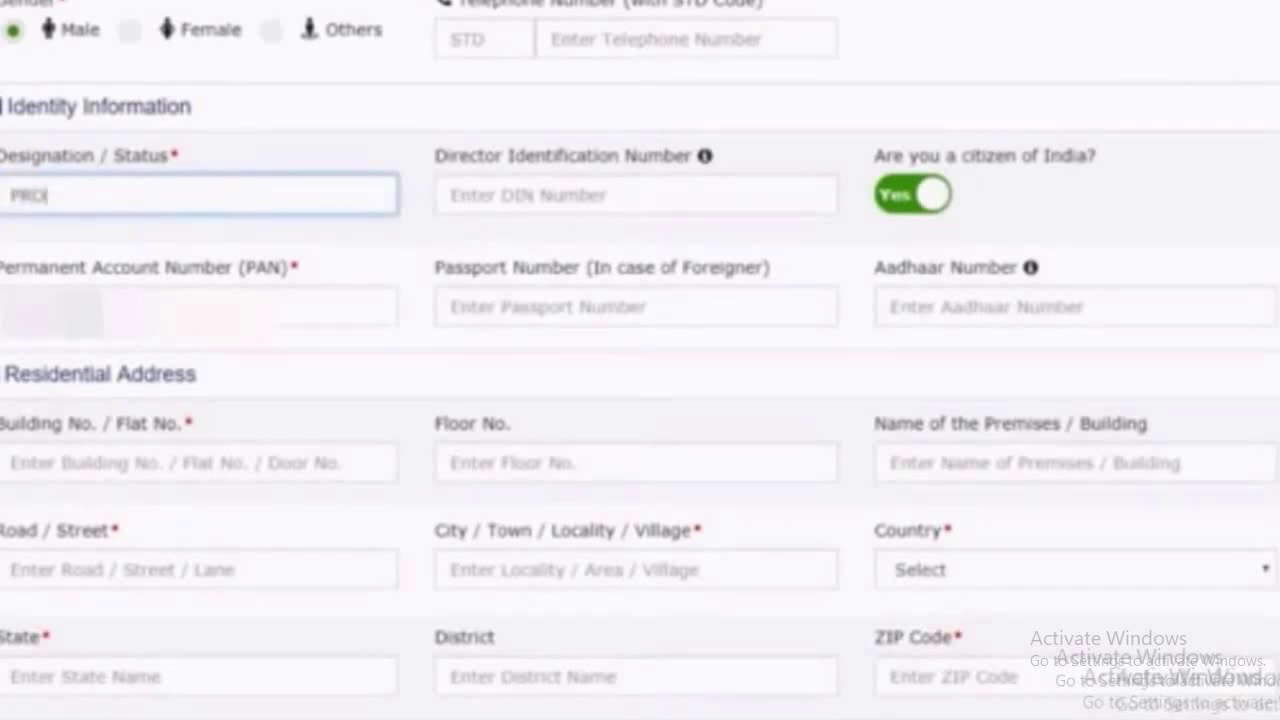
type("PR")
Tick the Aadhaar consent, start the residential address, and upload the promoter's photograph
scroll(100, 371, "down", 2)
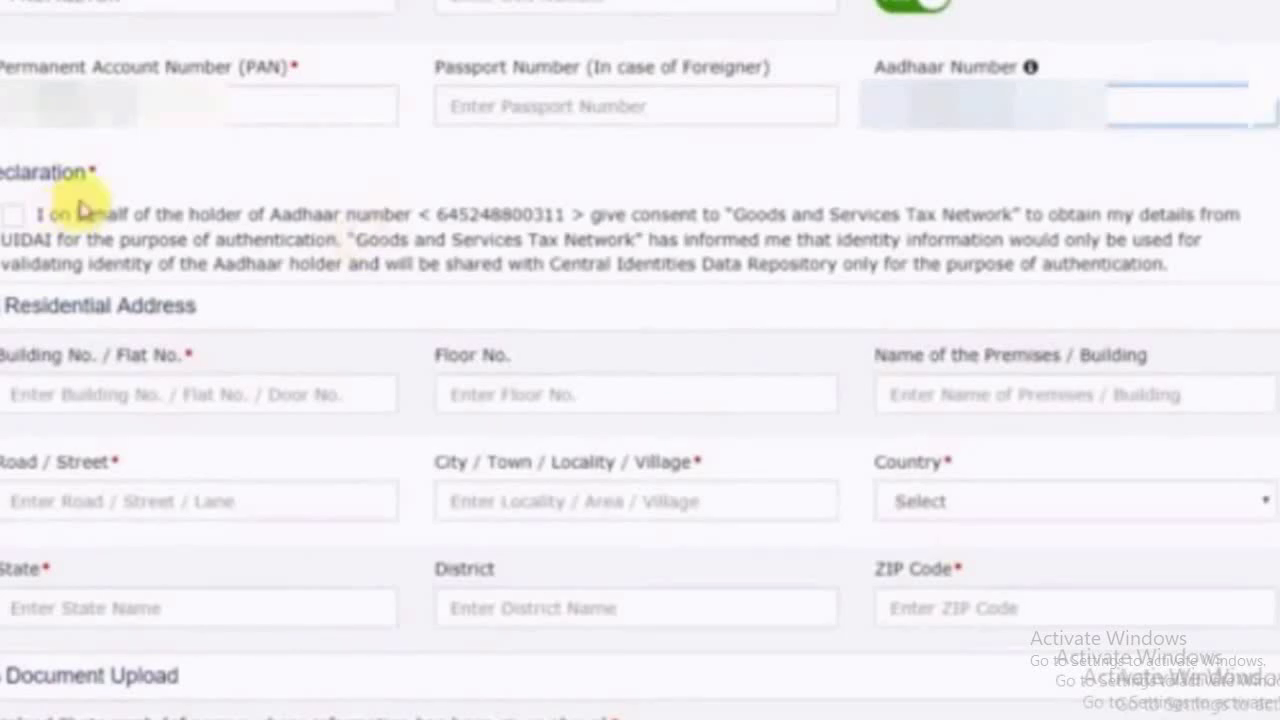
left_click(22, 220)
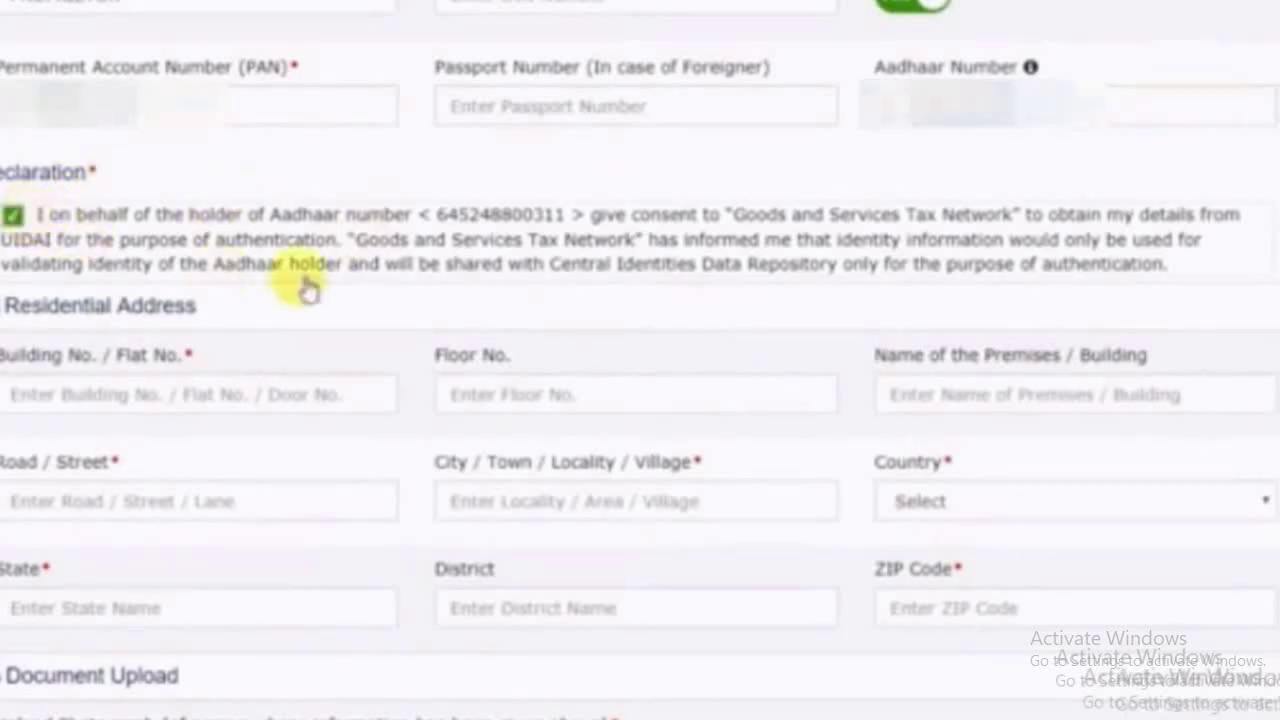
scroll(318, 286, "down", 2)
left_click(40, 194)
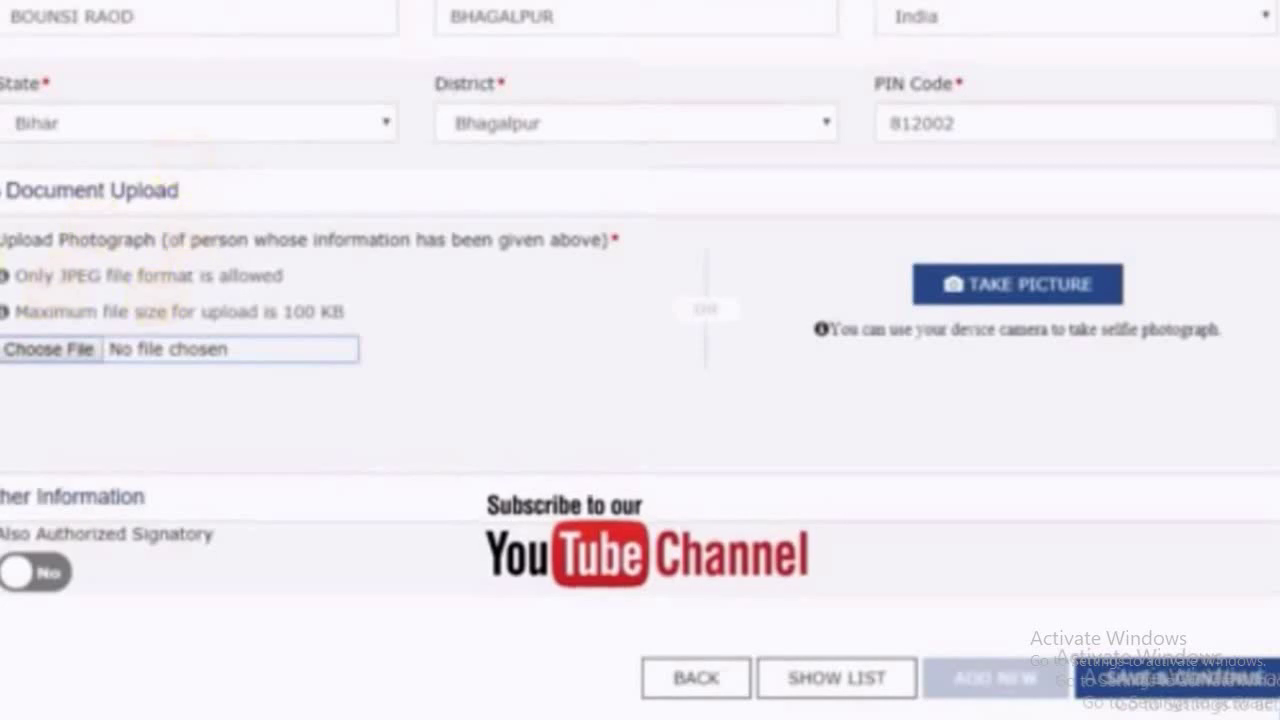
left_click(50, 349)
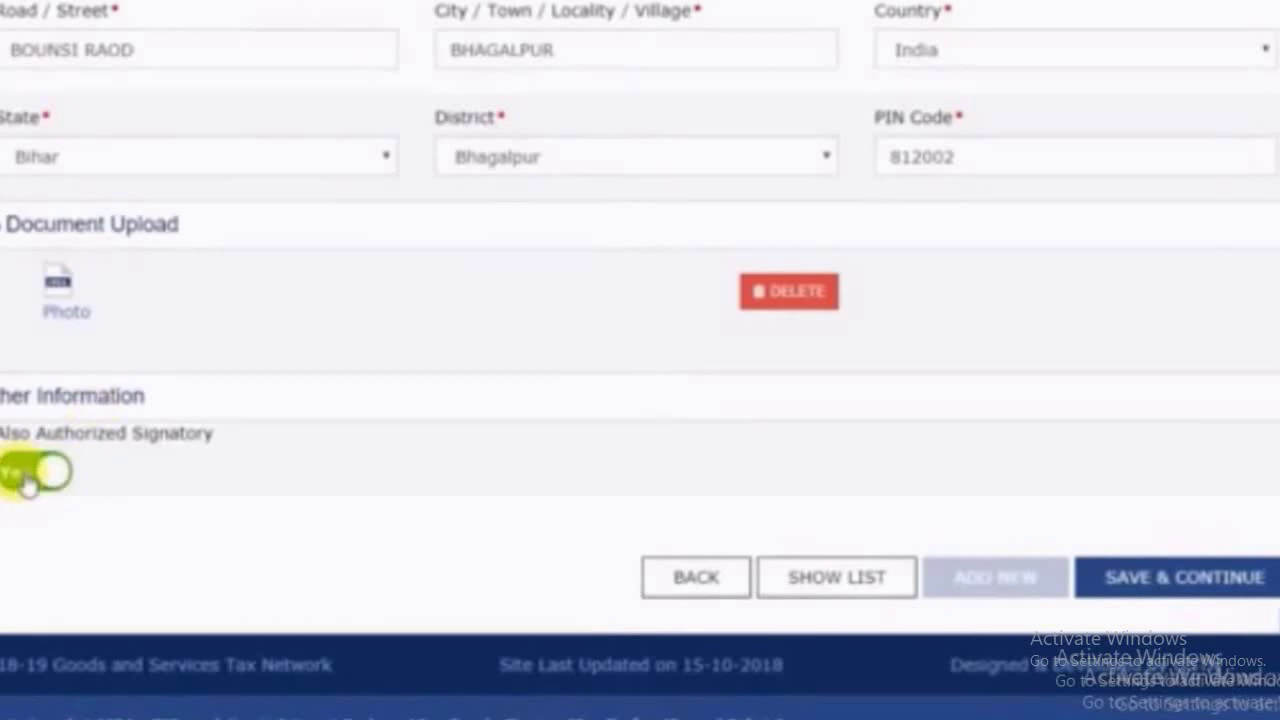
Save both the Promoter/Partners and Authorized Signatory tabs with SAVE & CONTINUE
left_click(1222, 592)
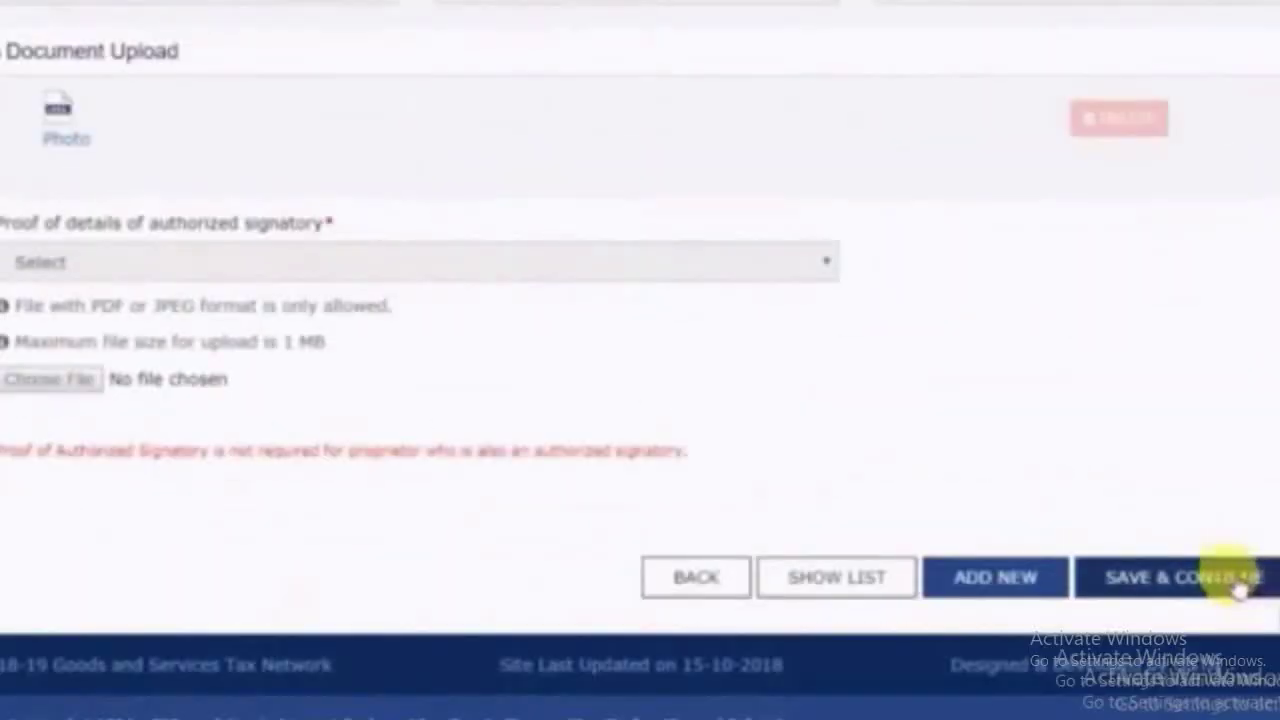
left_click(1230, 578)
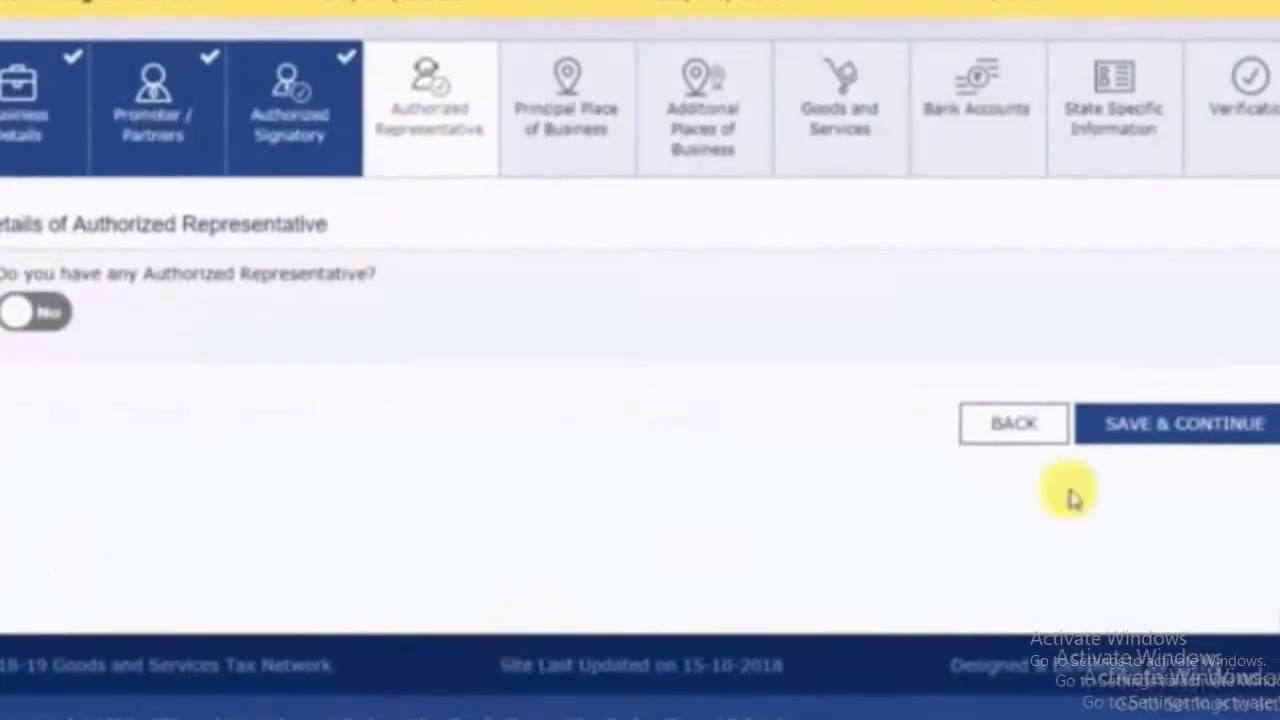
Save the Authorized Representative tab with no representative
left_click(1145, 443)
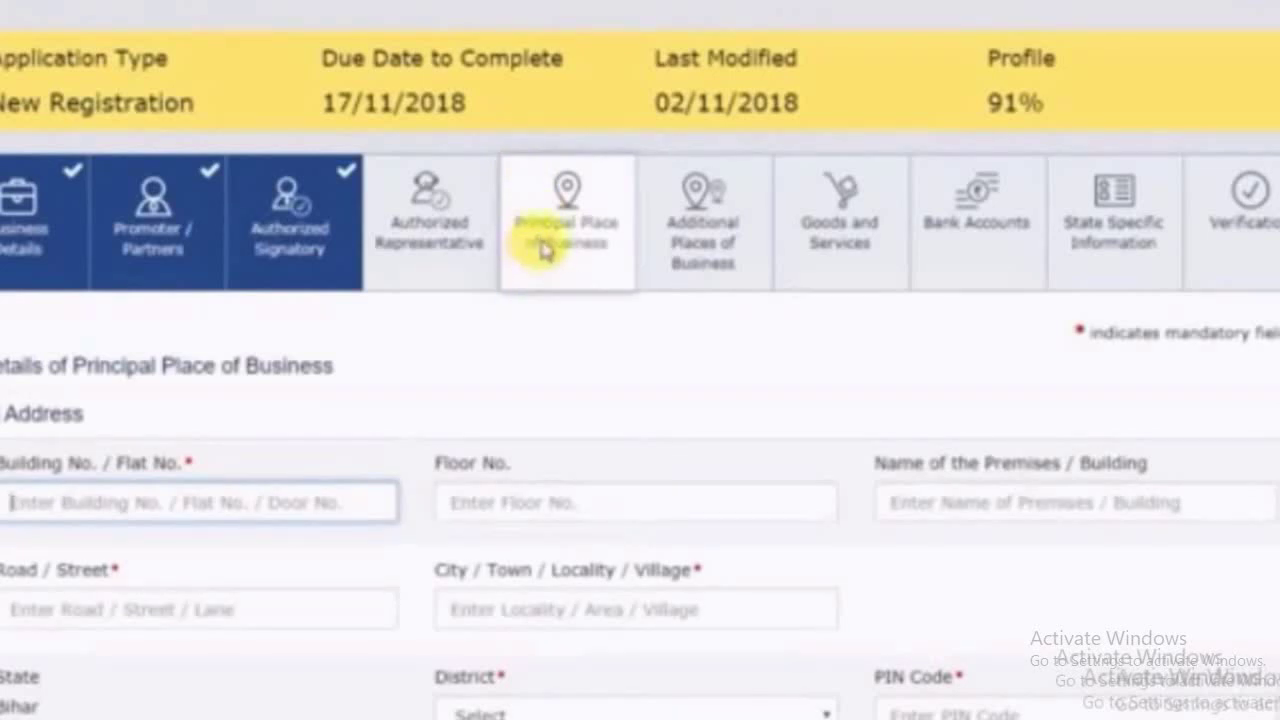
scroll(525, 368, "down", 2)
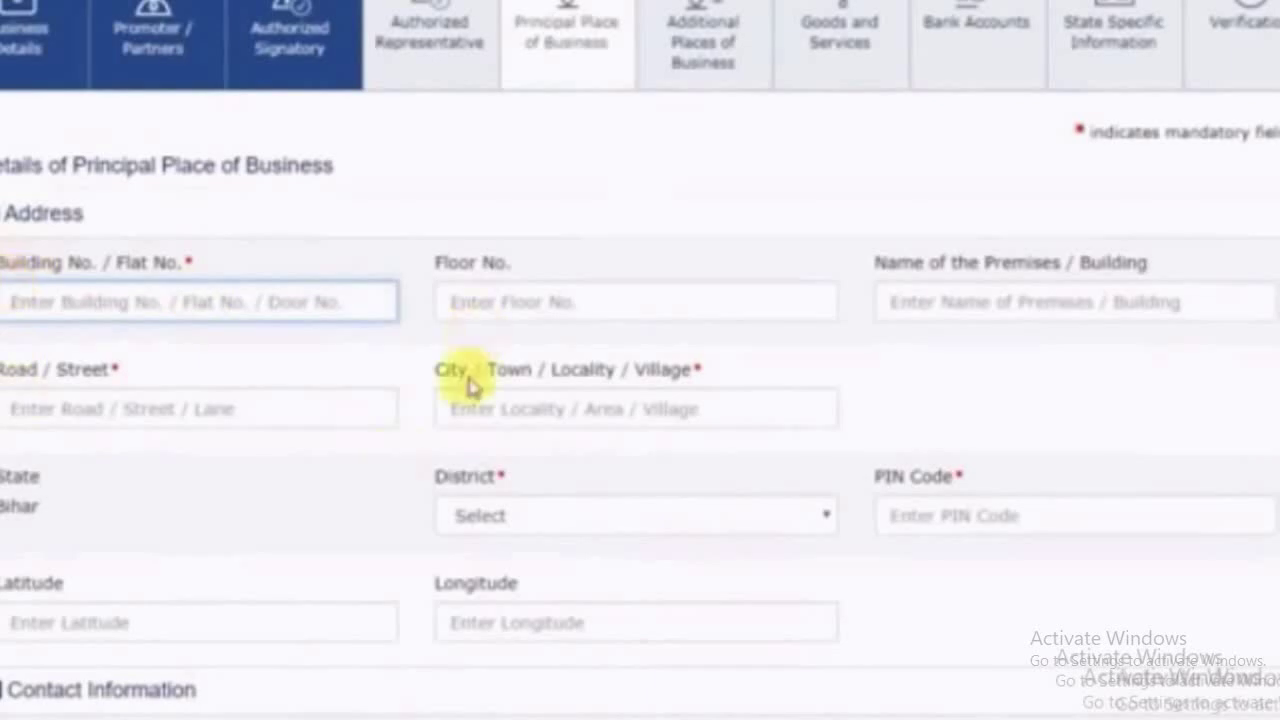
scroll(149, 437, "down", 6)
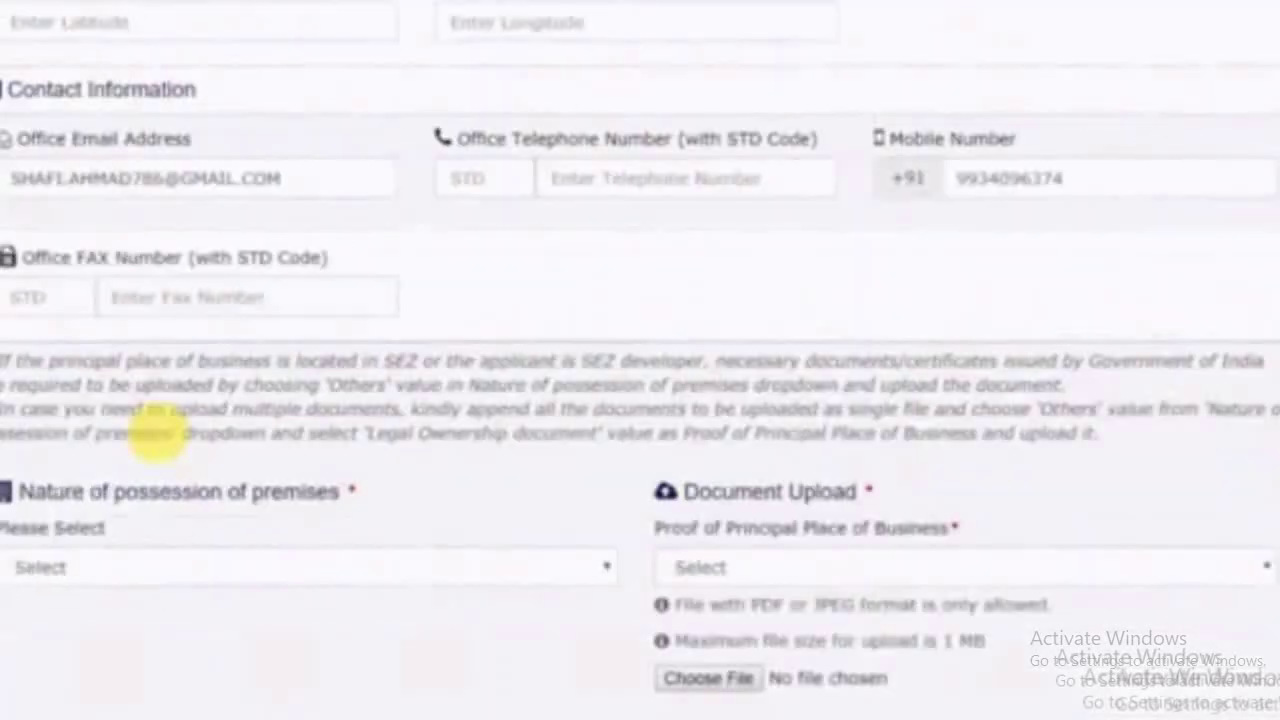
scroll(120, 380, "up", 6)
Enter the business building number and road, with BHAGALPUR as the city
key("Tab")
left_click(255, 410)
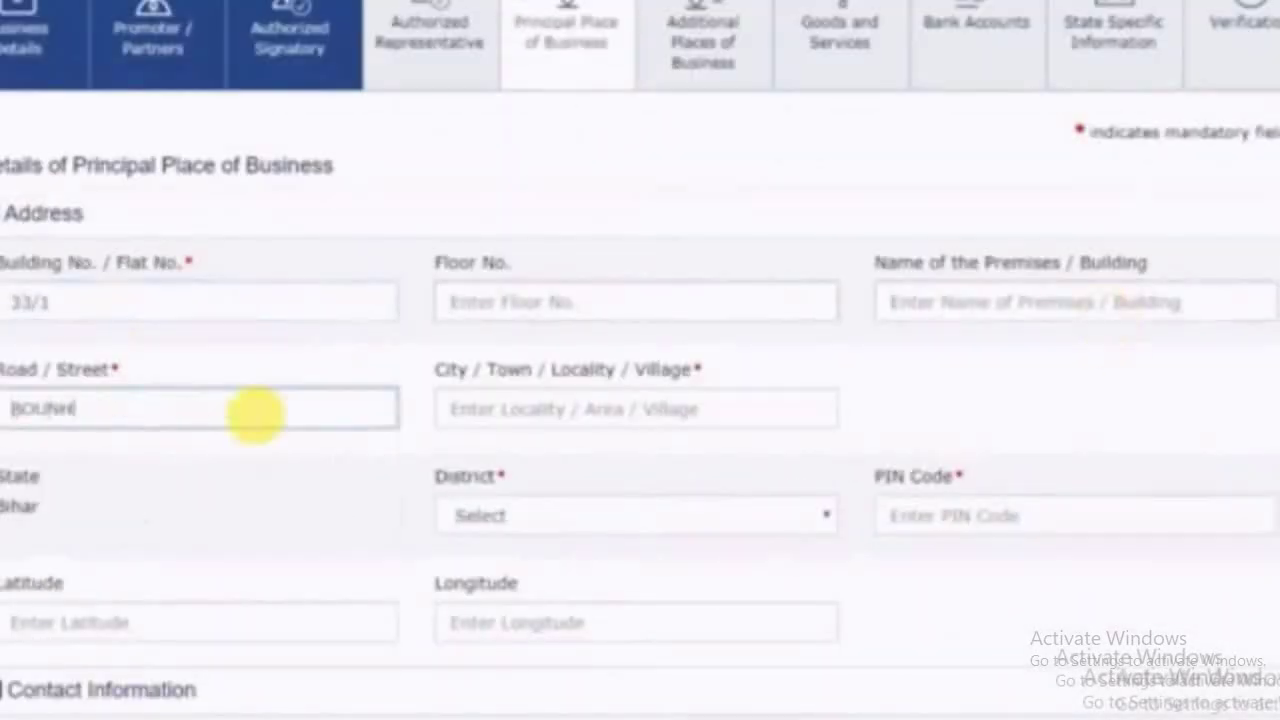
key("Tab")
type("BHAGALPUR")
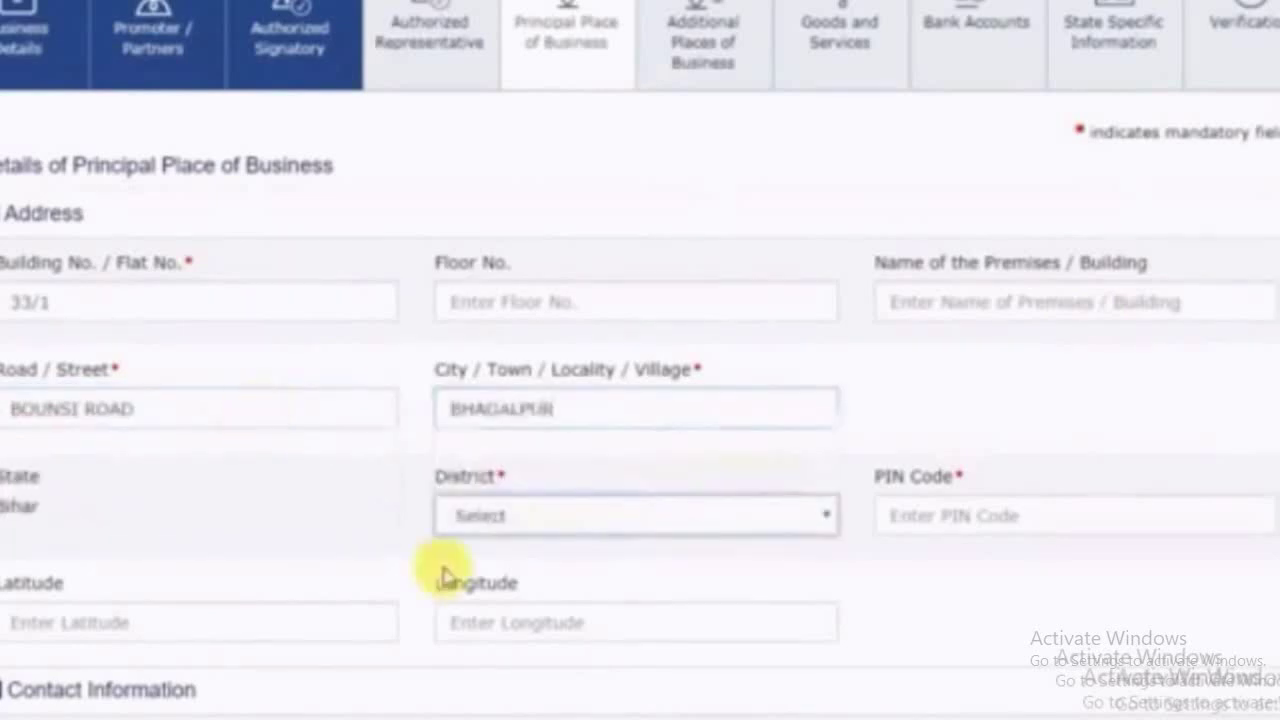
Select Bhagalpur as the district and enter the business PIN code
left_click(520, 515)
type("bhanga")
key("Return")
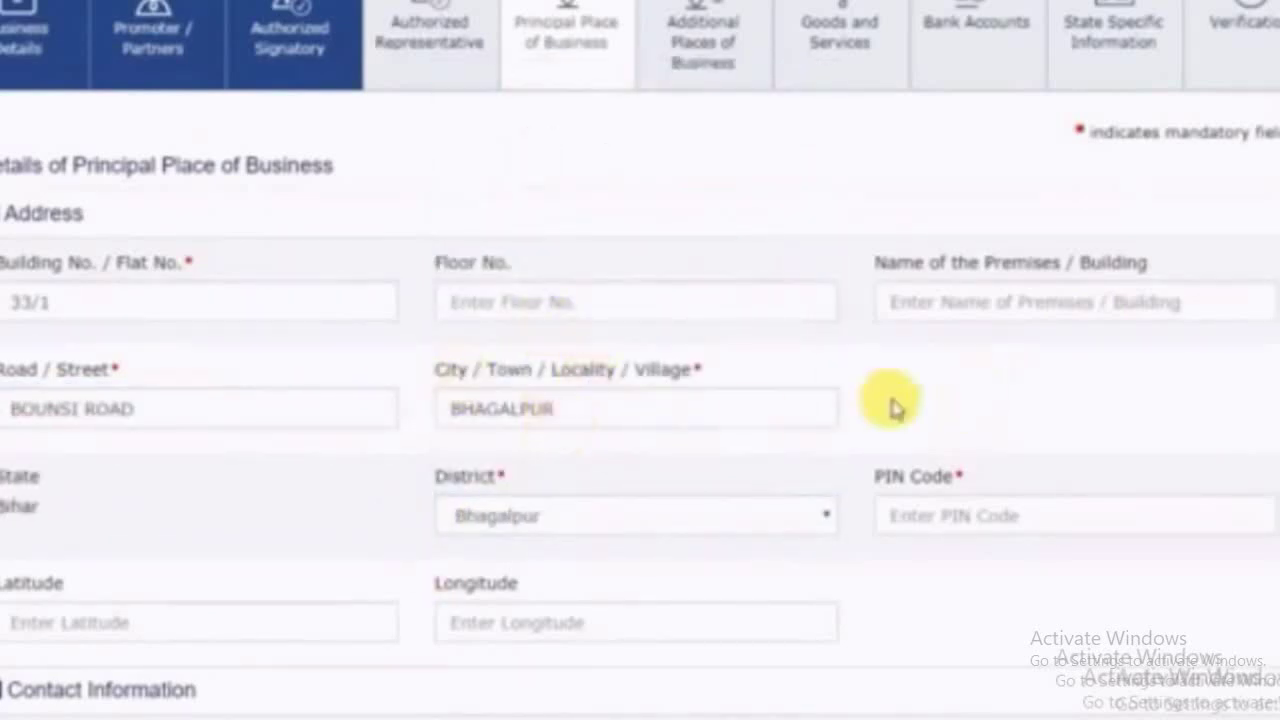
scroll(686, 351, "down", 2)
left_click(1040, 318)
type("812002")
scroll(1043, 371, "down", 2)
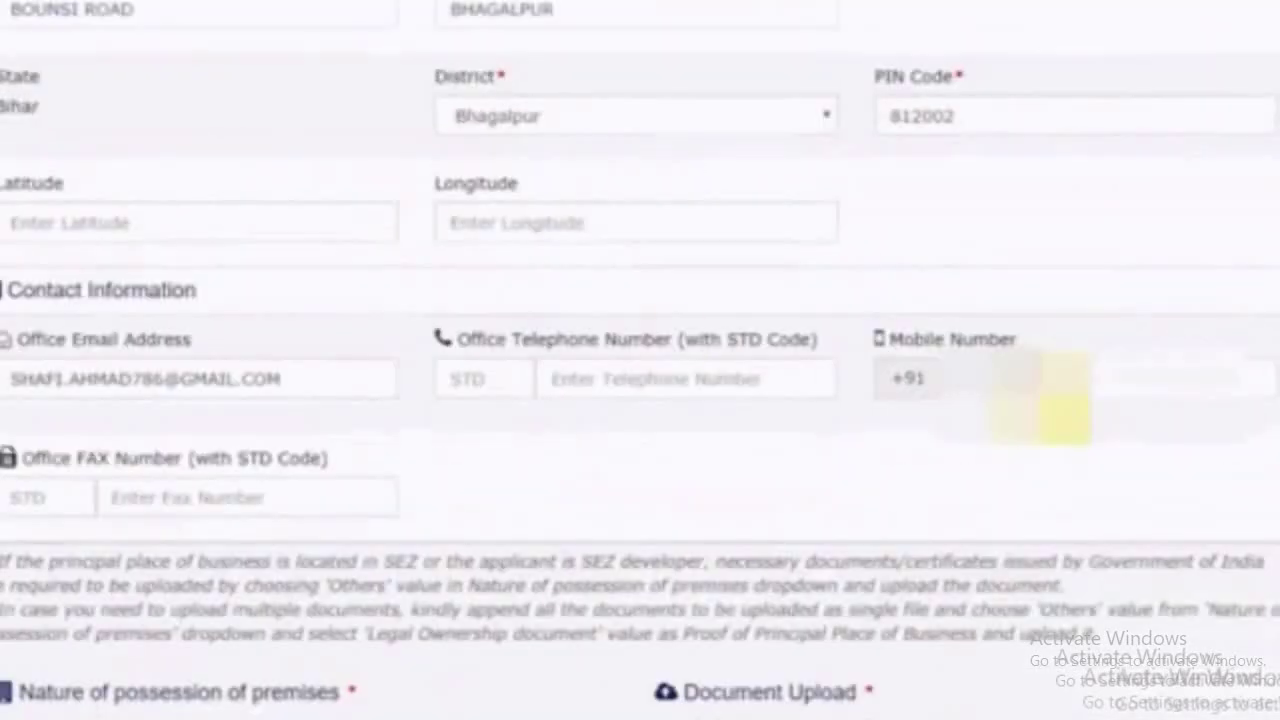
scroll(551, 400, "down", 2)
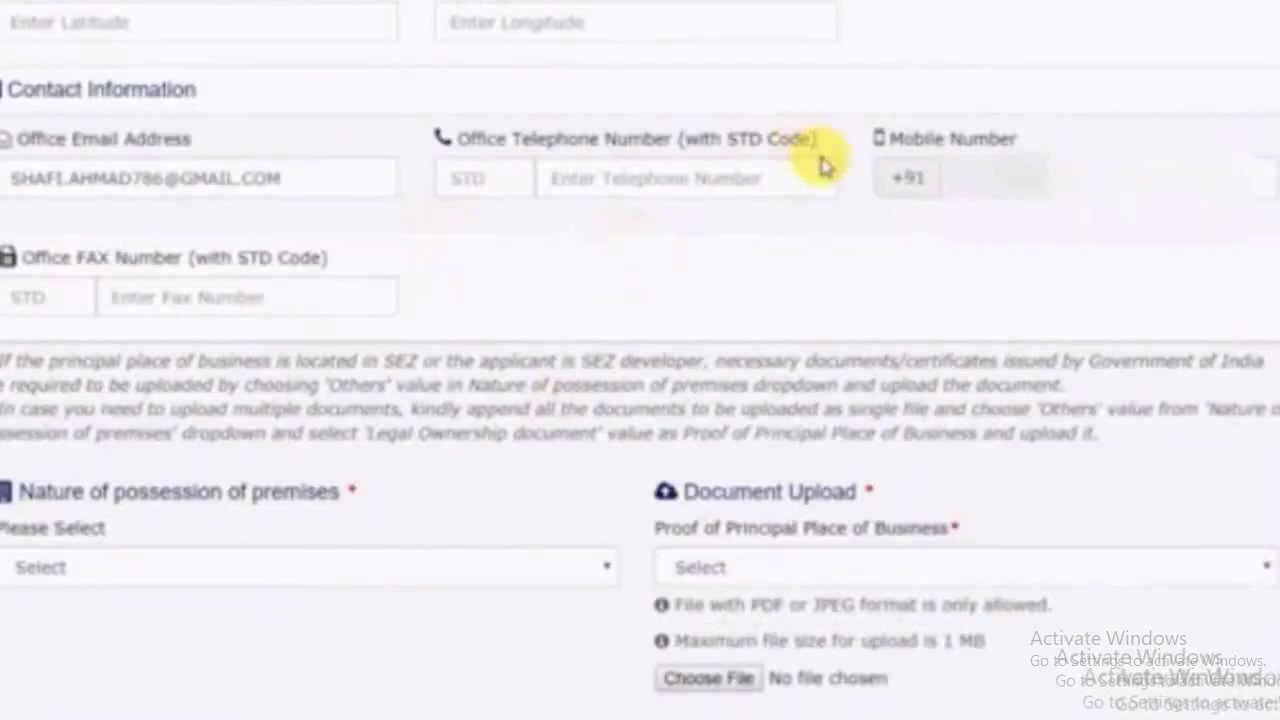
scroll(415, 280, "down", 2)
left_click(300, 368)
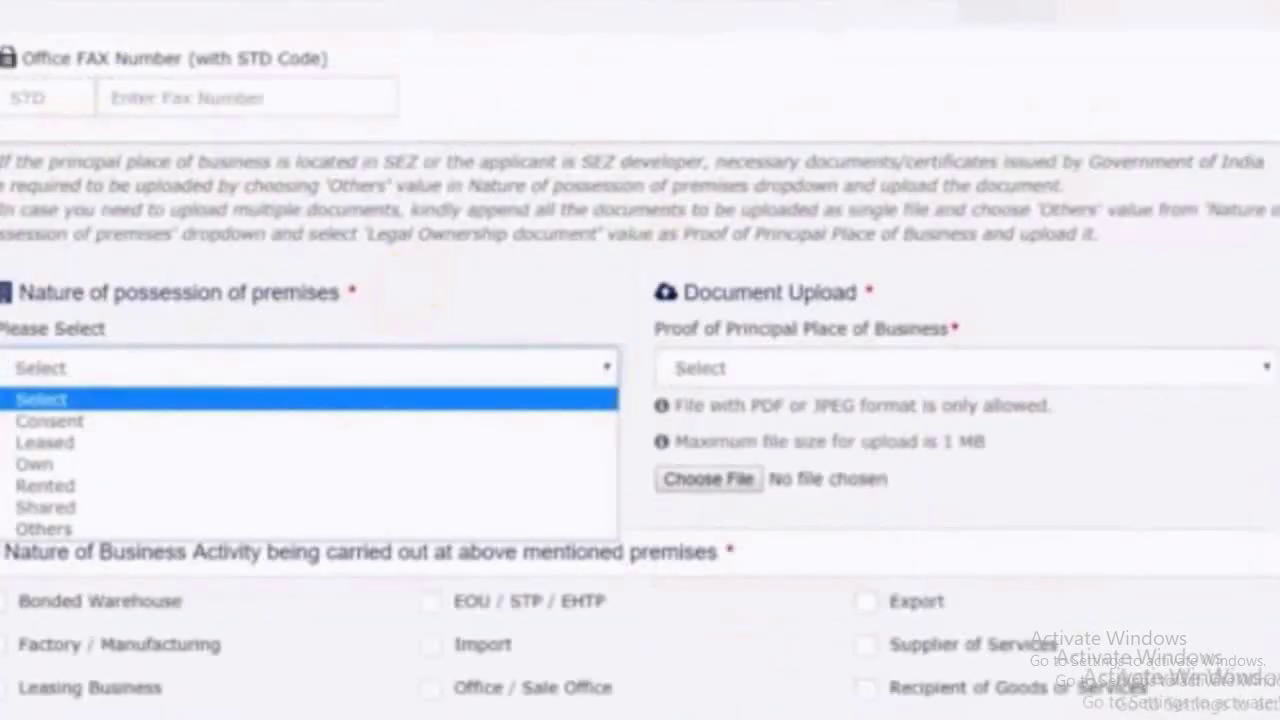
Set premises possession to Own and the proof document type to Municipal Khata Copy
left_click(300, 400)
left_click(122, 369)
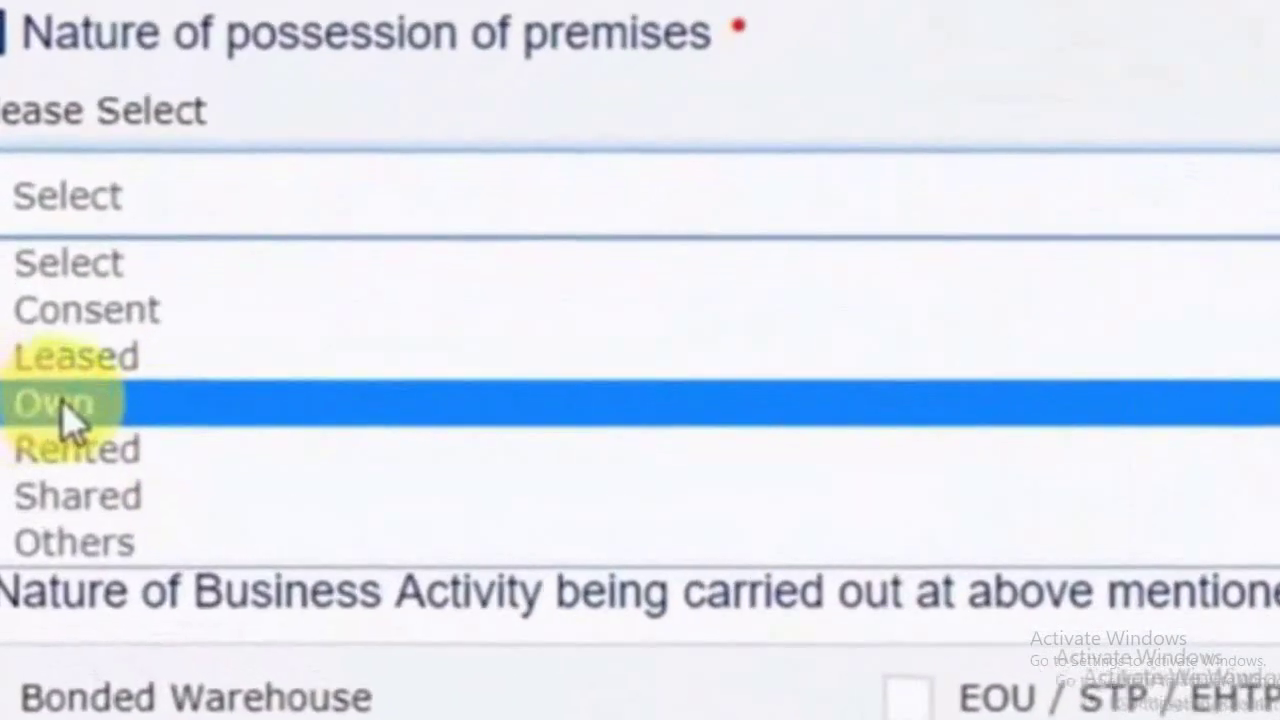
left_click(55, 438)
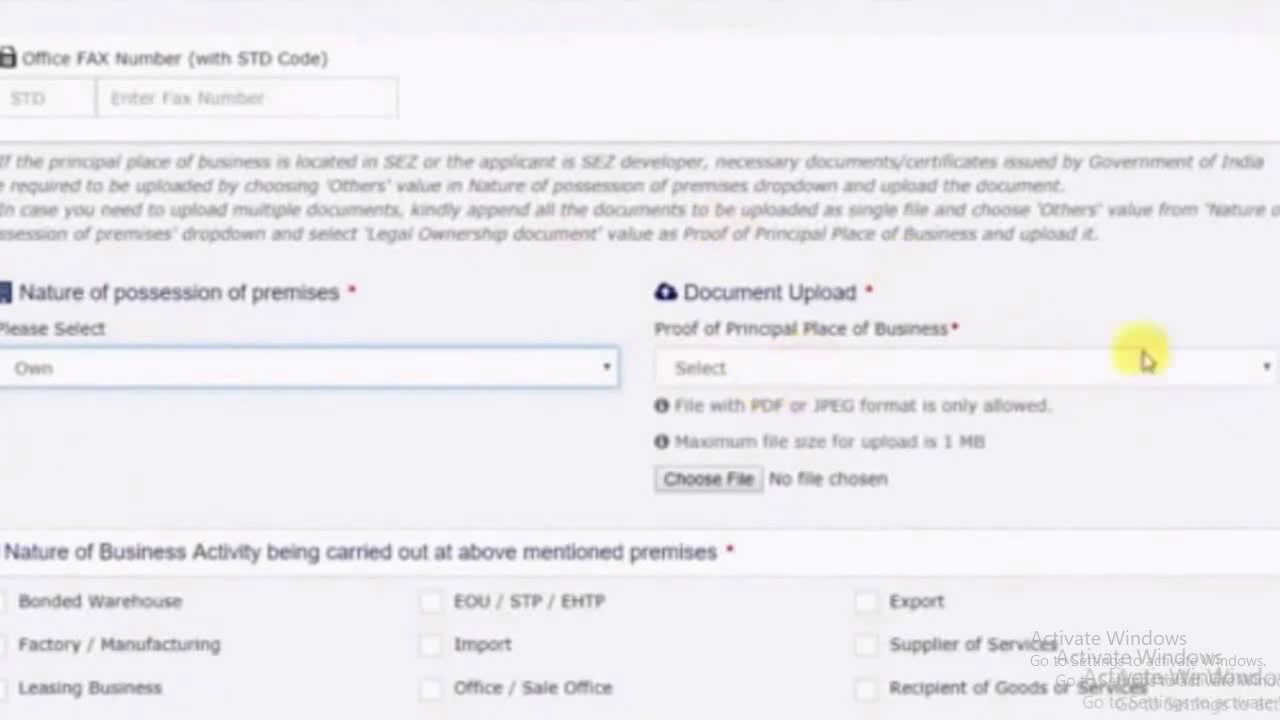
left_click(948, 374)
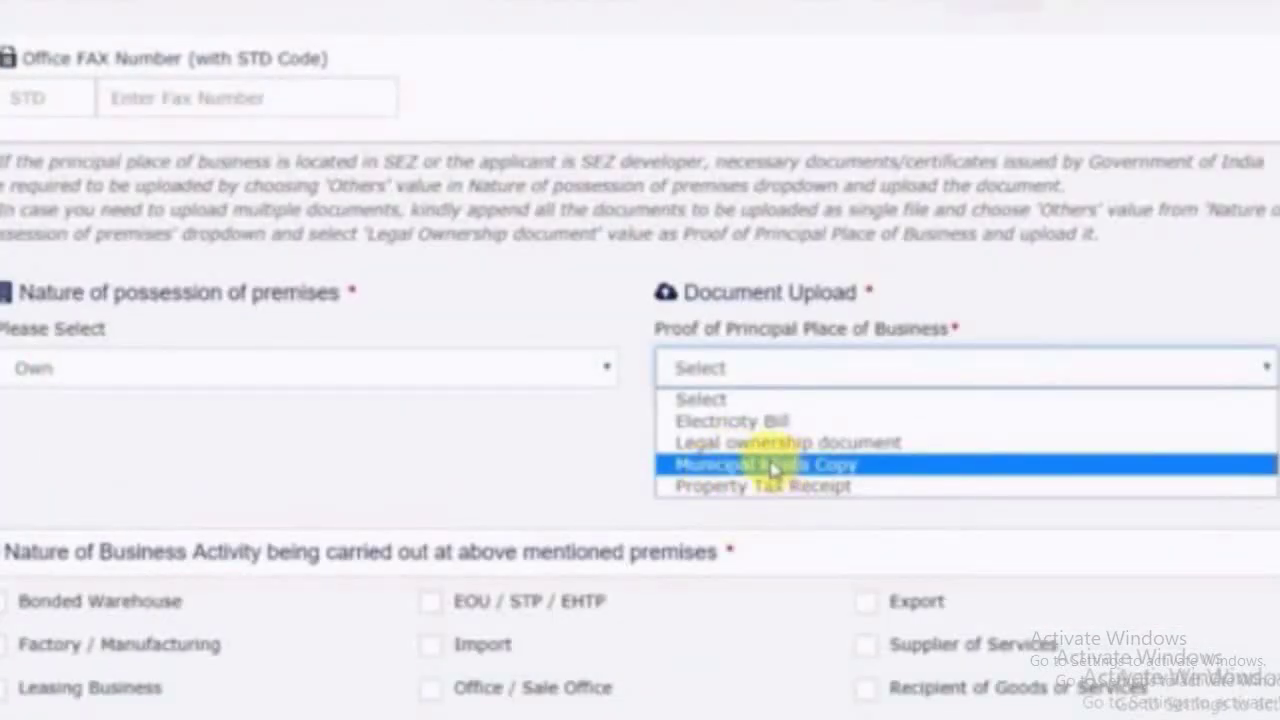
left_click(774, 466)
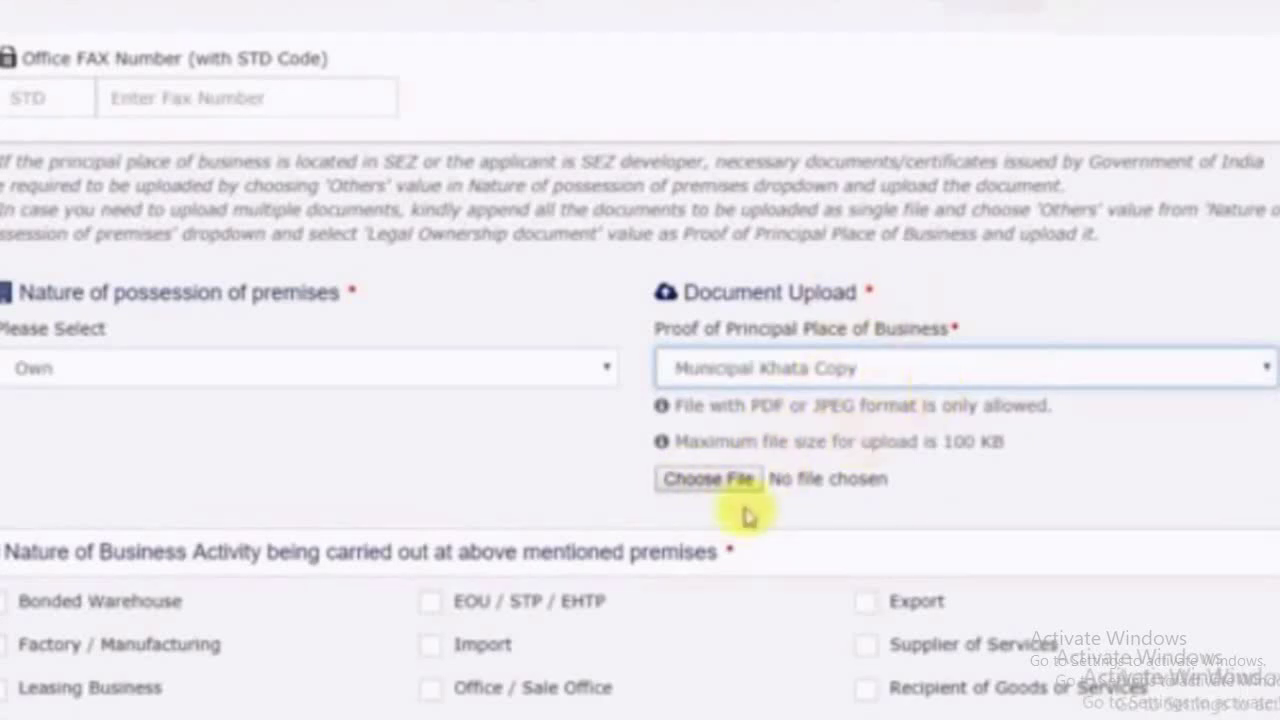
Upload Municipal.jpg as the Municipal Khata Copy proof, retrying after the size error
left_click(712, 482)
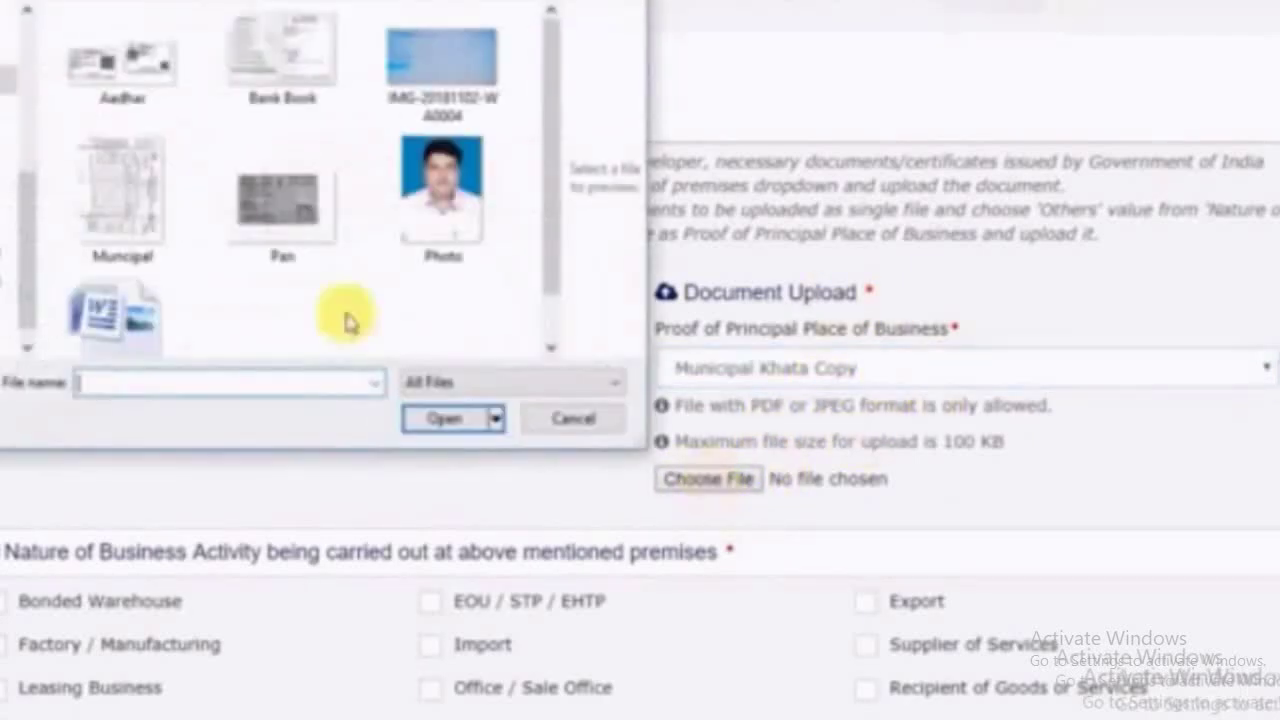
double_click(122, 188)
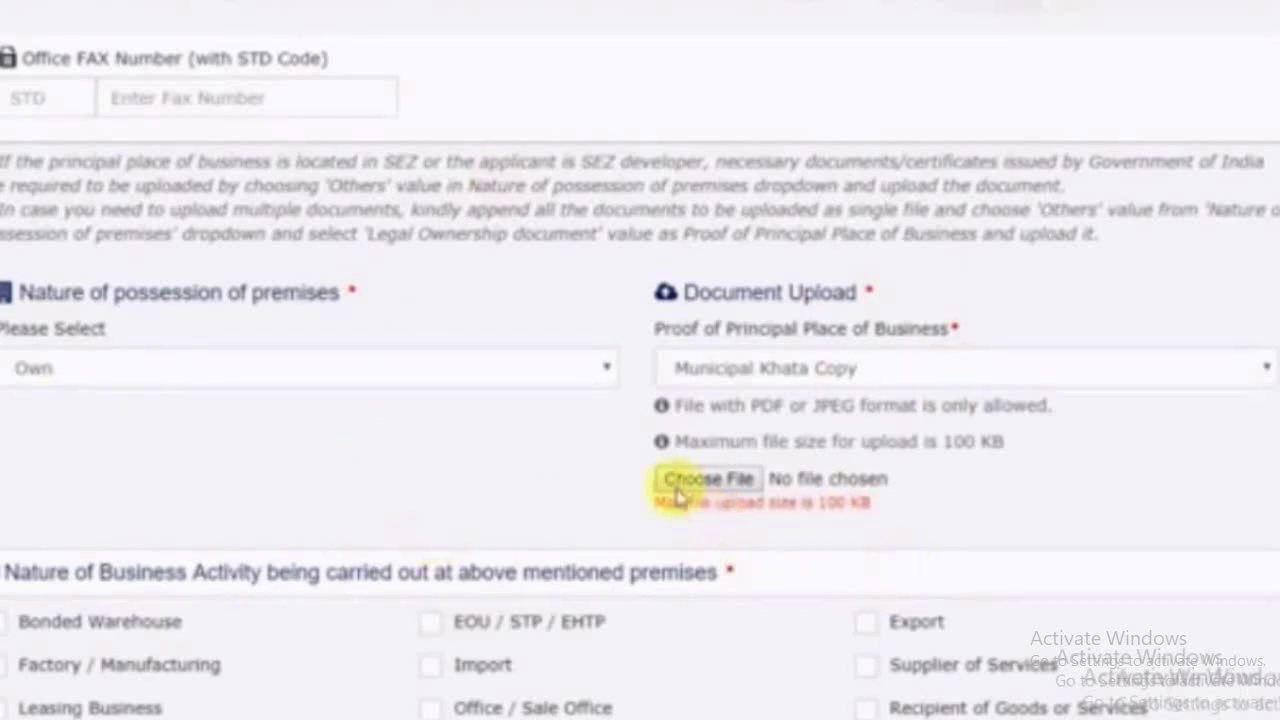
left_click(708, 478)
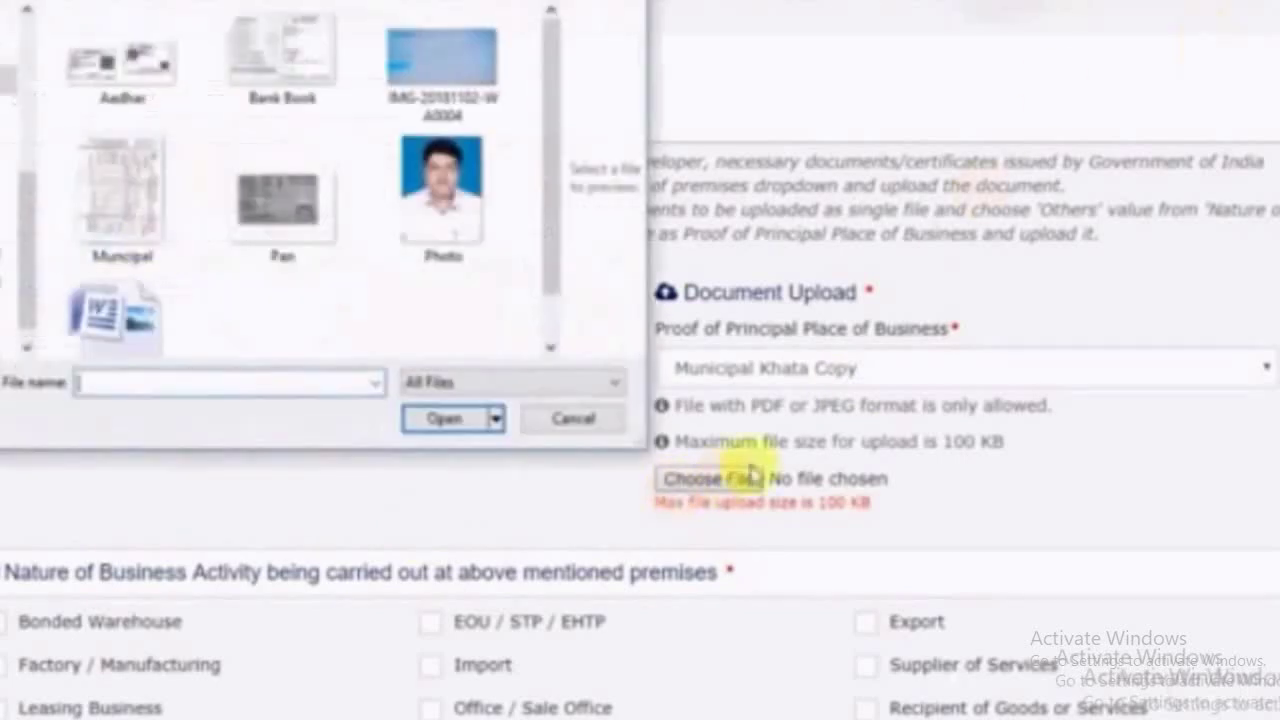
left_click(118, 200)
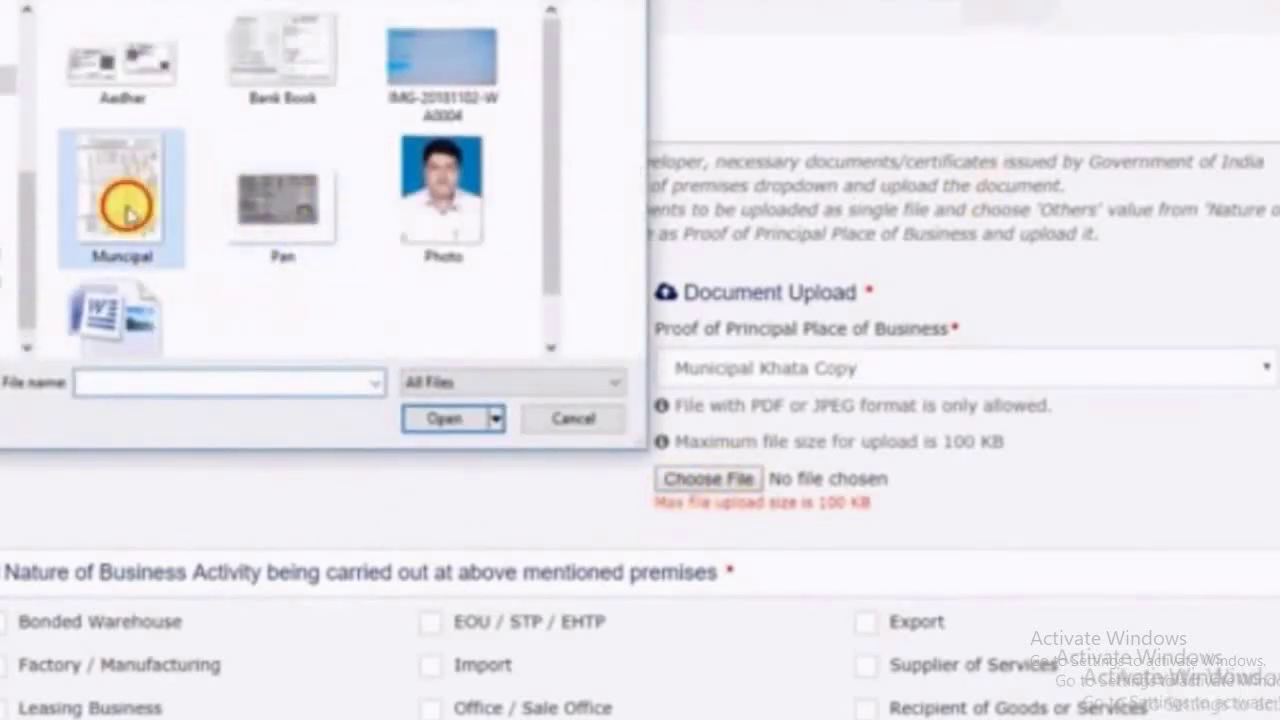
left_click(444, 418)
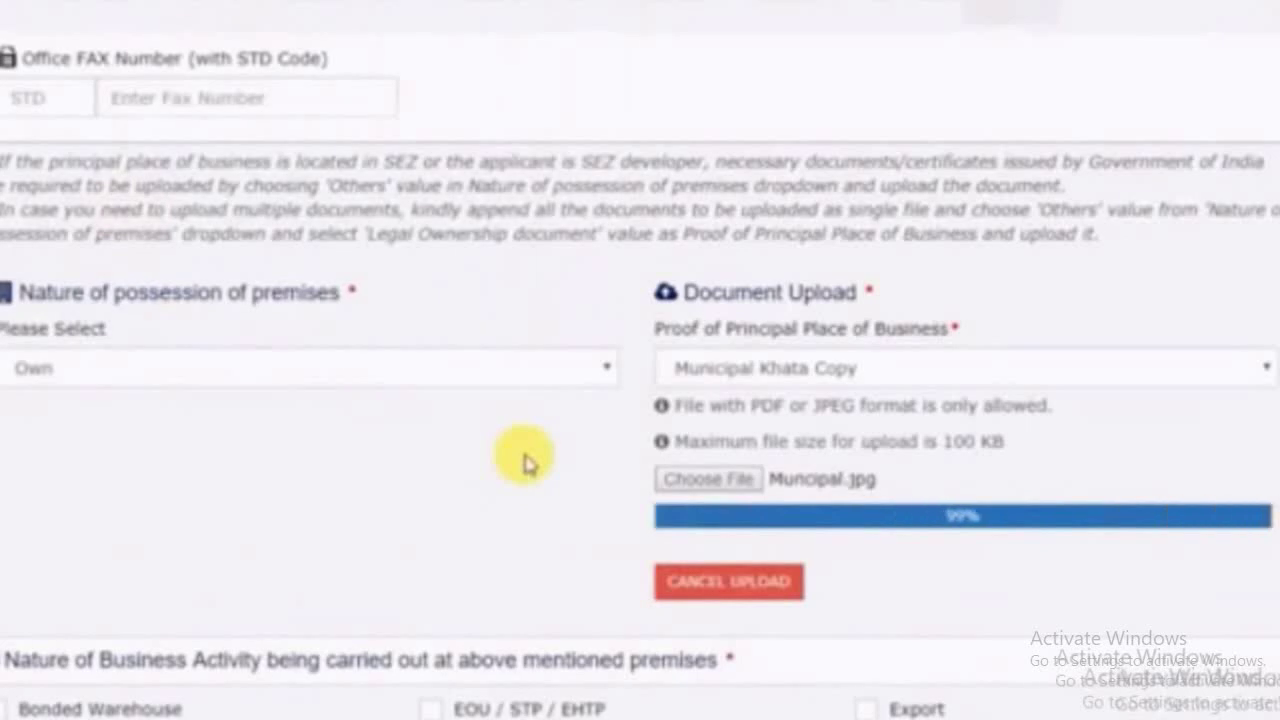
scroll(527, 462, "down", 2)
left_click(50, 449)
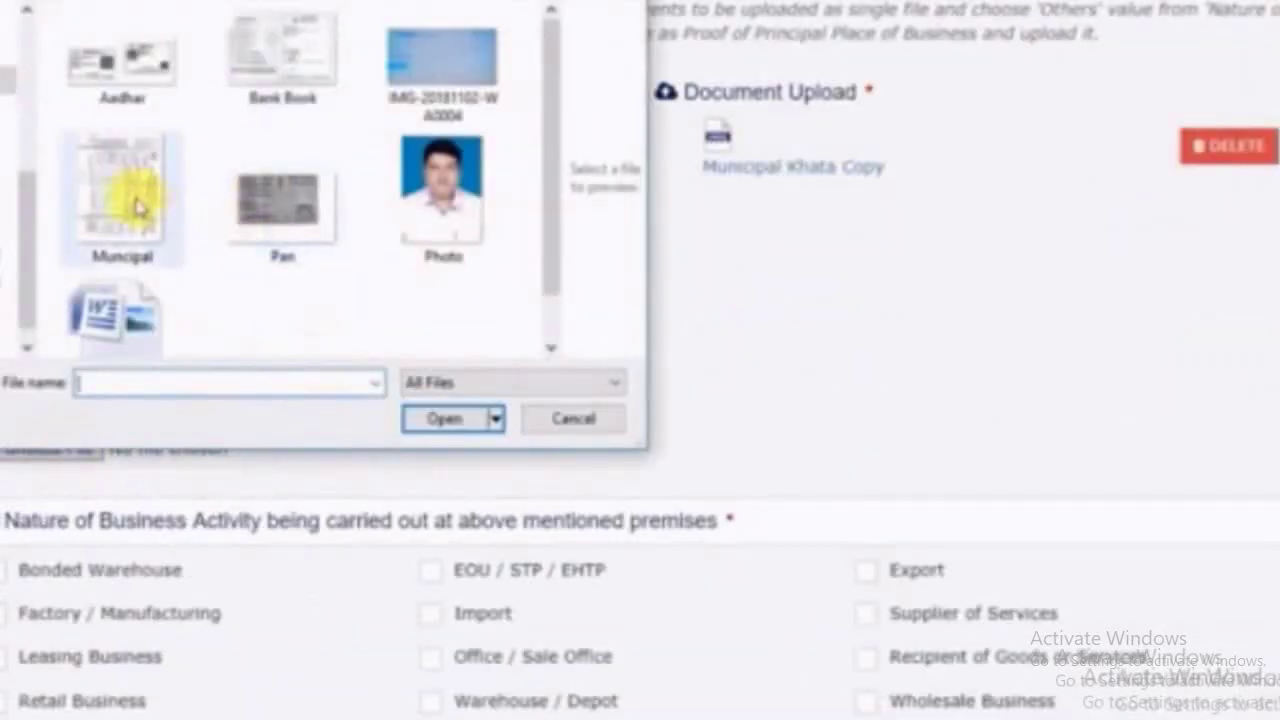
double_click(125, 192)
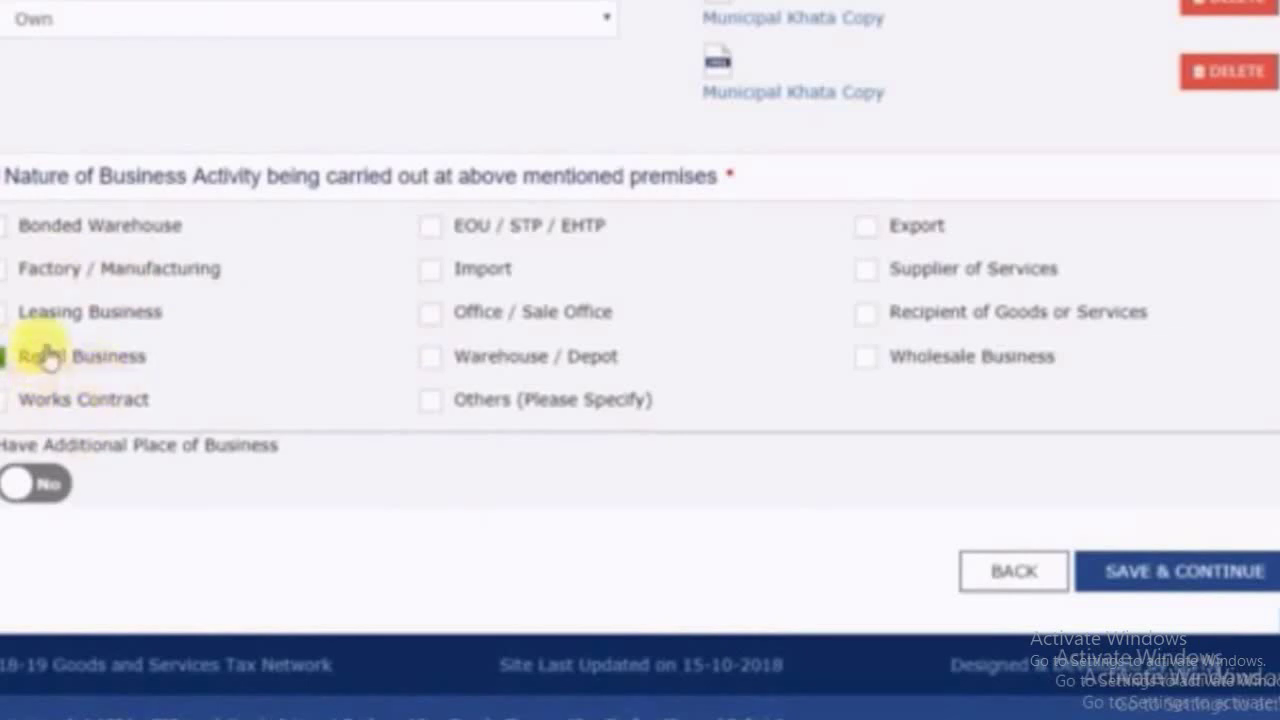
Mark Retail Business as the activity, save the principal place, and skip Additional Places
left_click(10, 357)
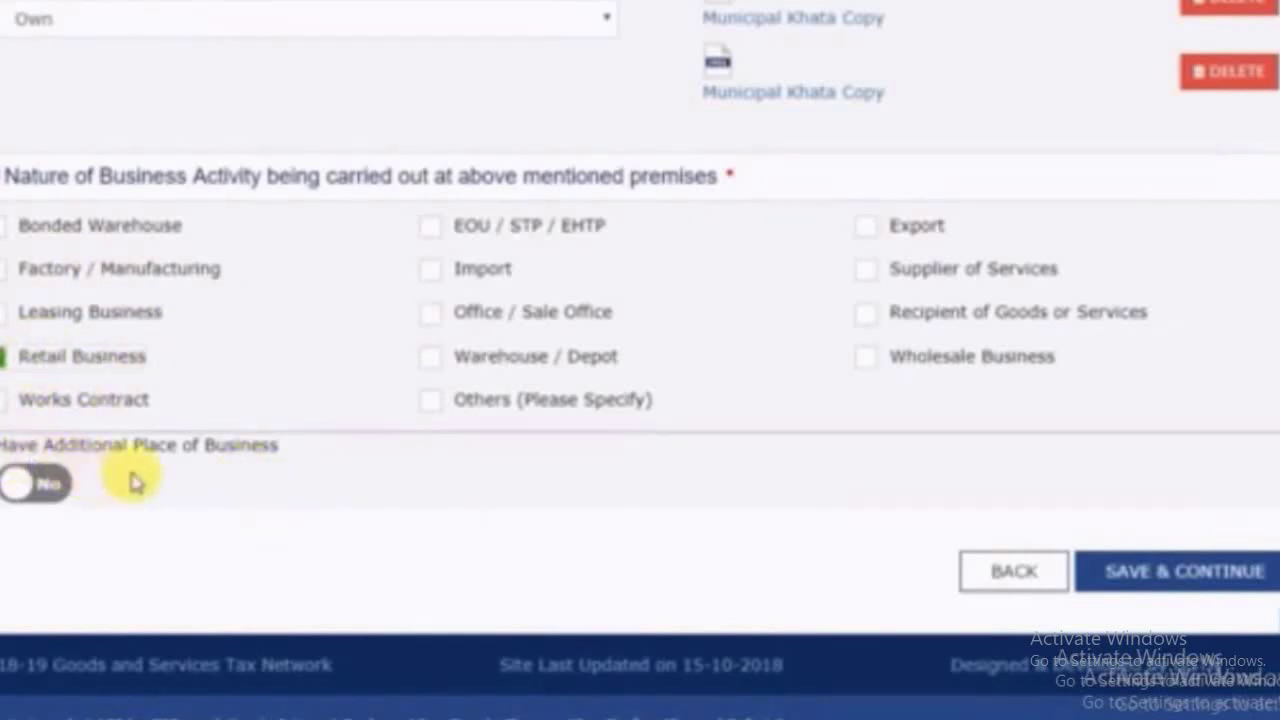
left_click(1215, 572)
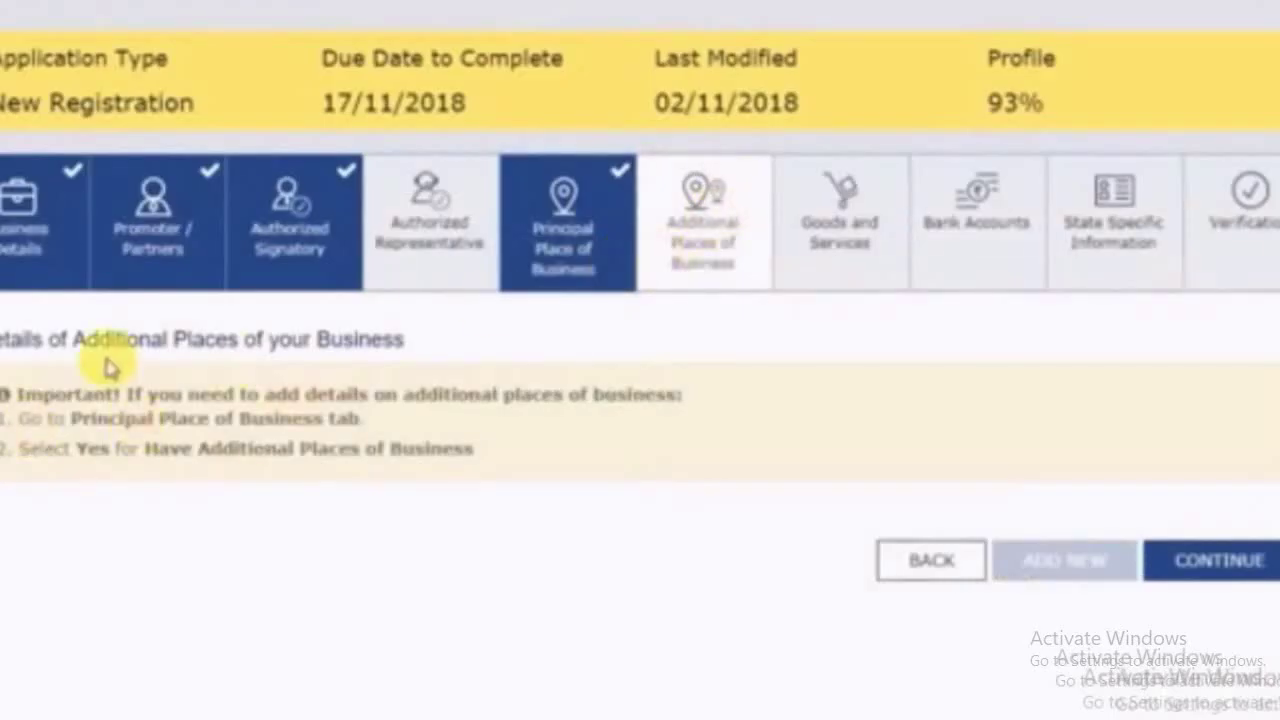
left_click(1213, 576)
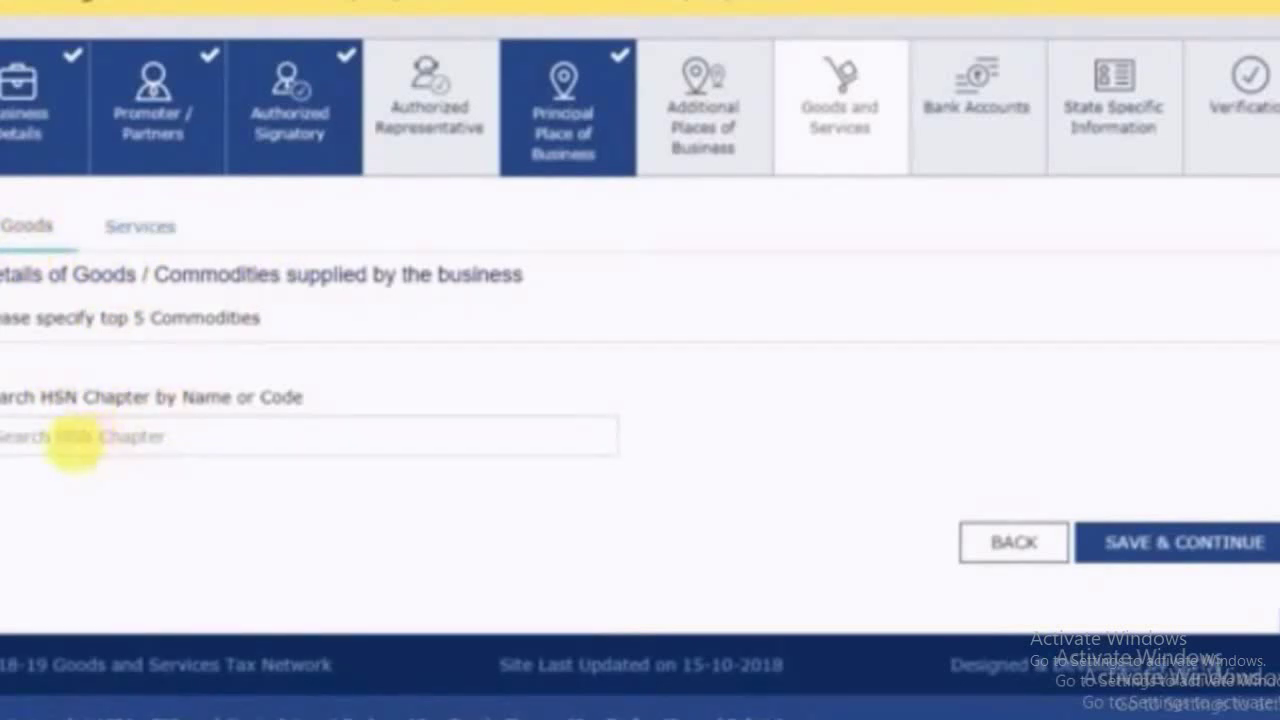
Add HSN 5407, woven synthetic filament fabrics, as the supplied goods and save
left_click(127, 450)
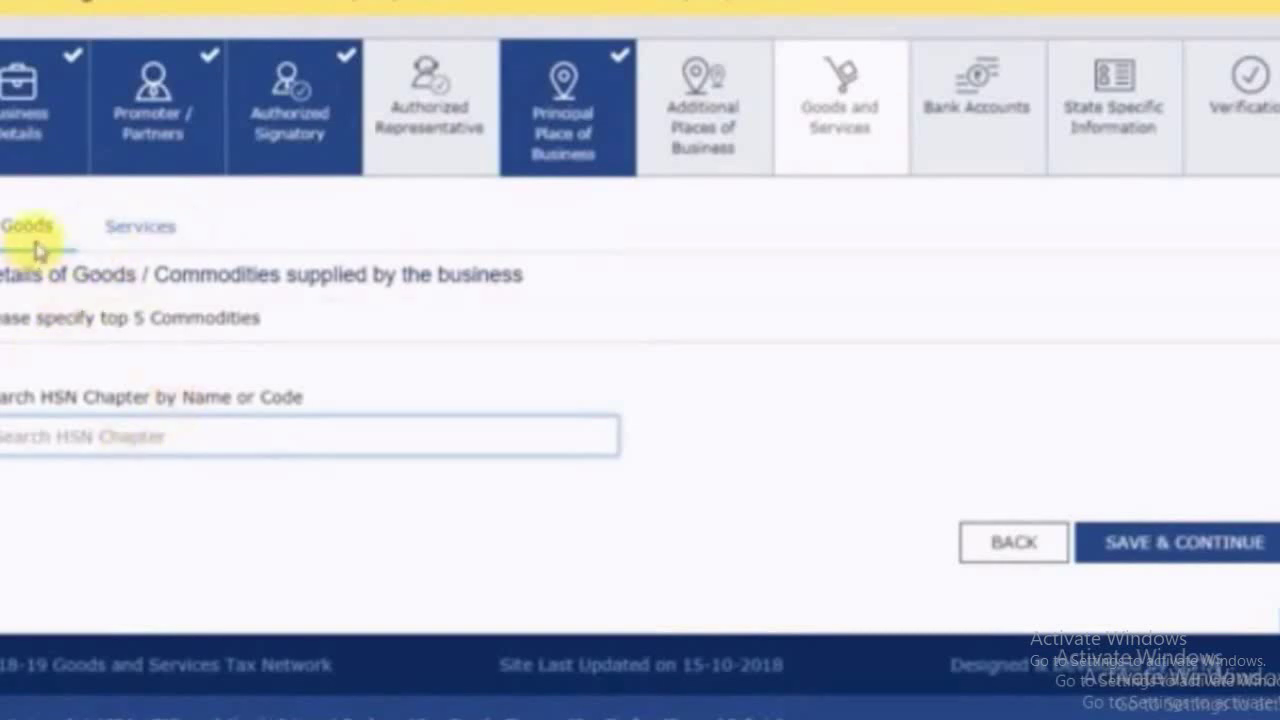
left_click(141, 236)
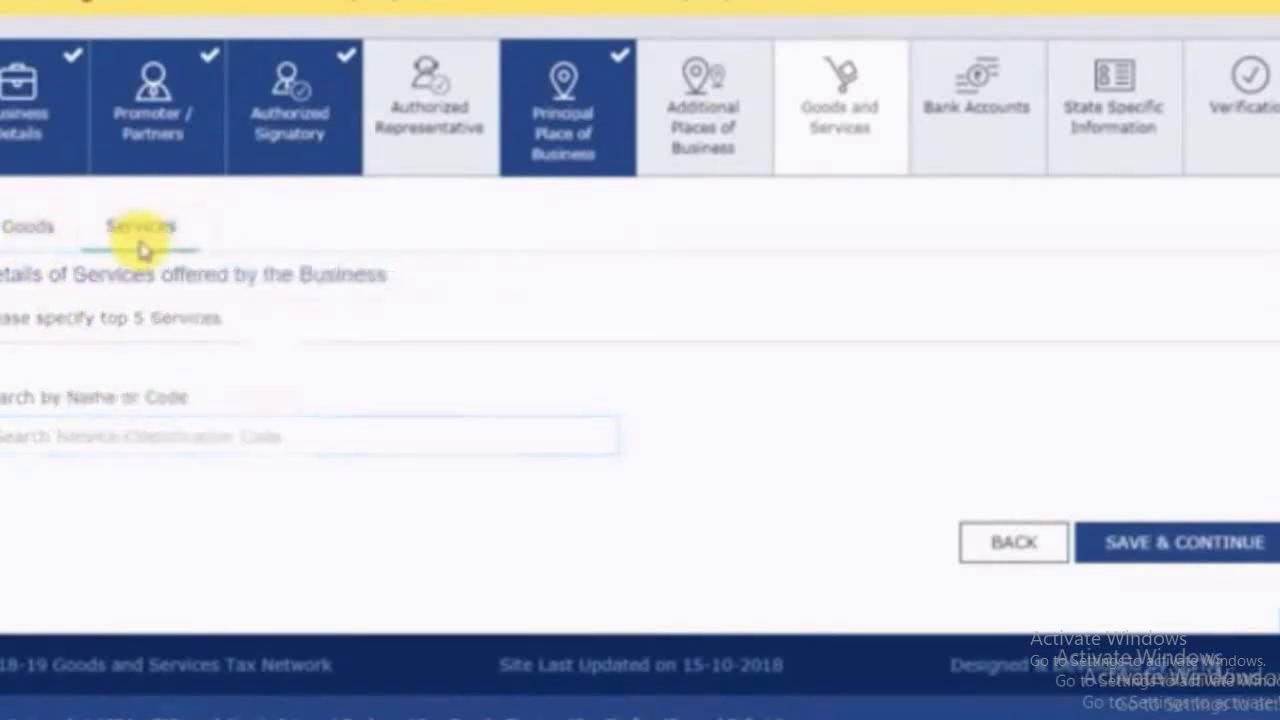
left_click(30, 232)
left_click(46, 440)
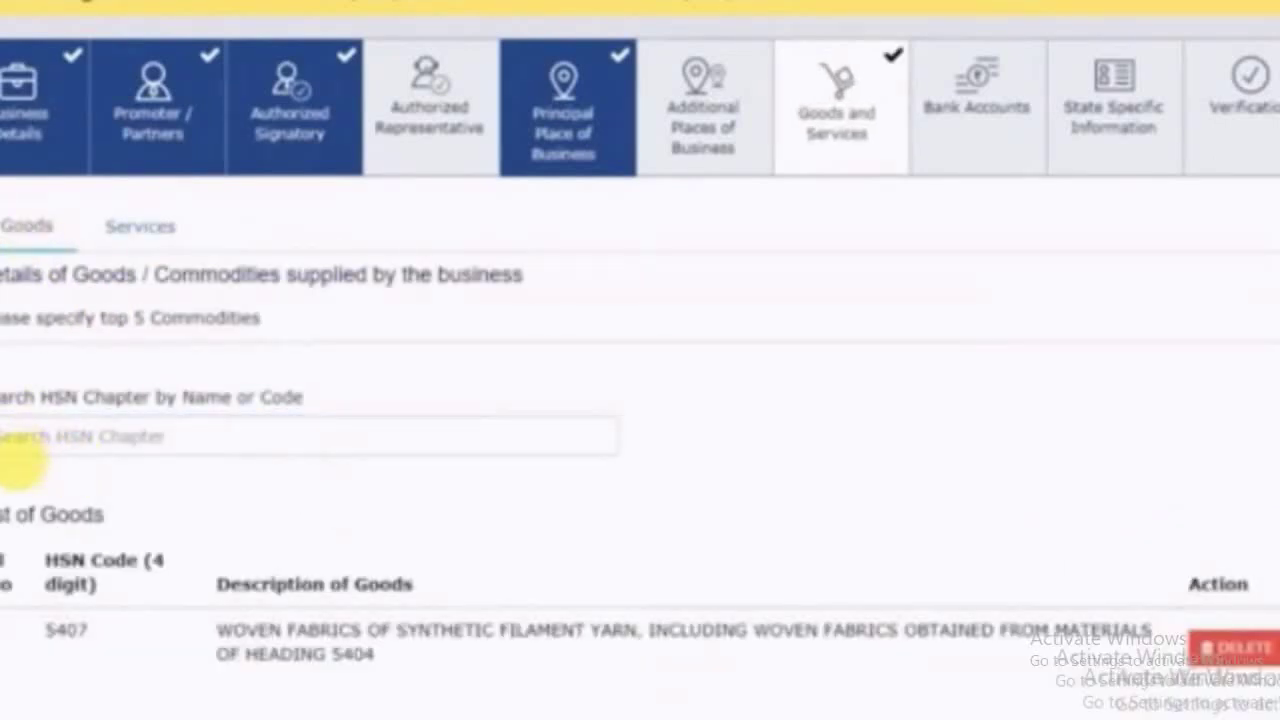
scroll(717, 532, "down", 2)
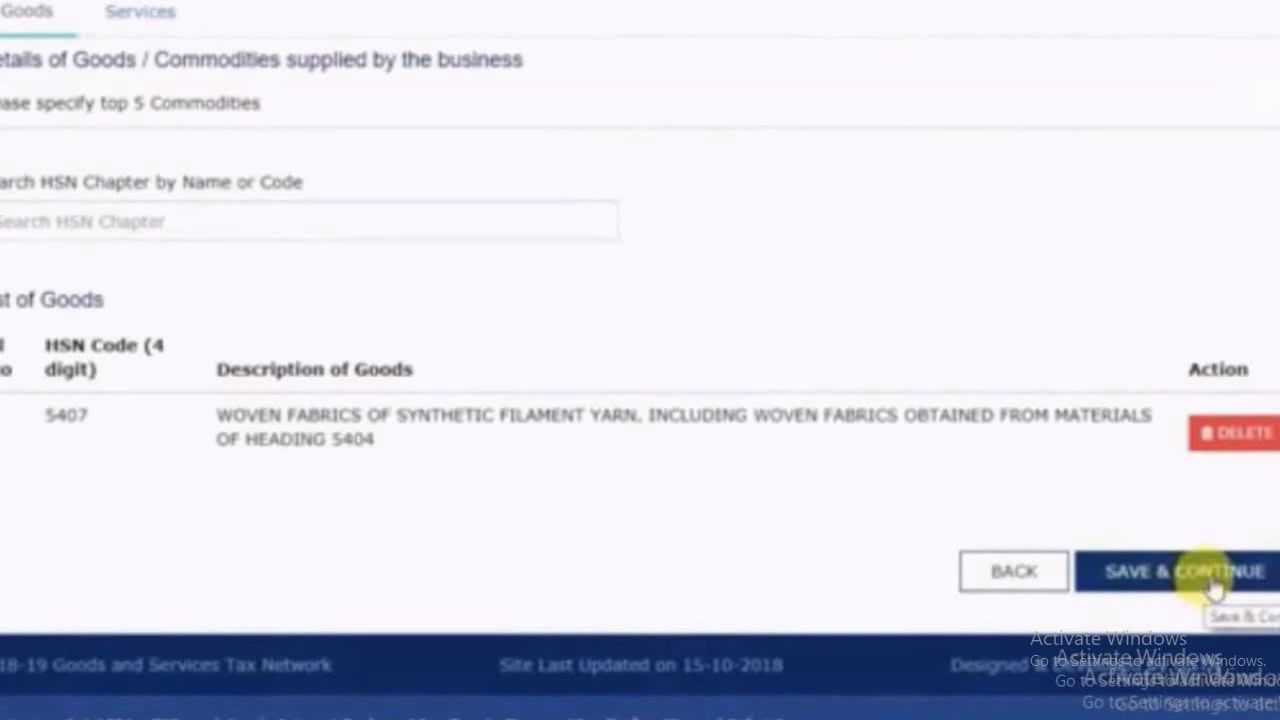
left_click(1213, 588)
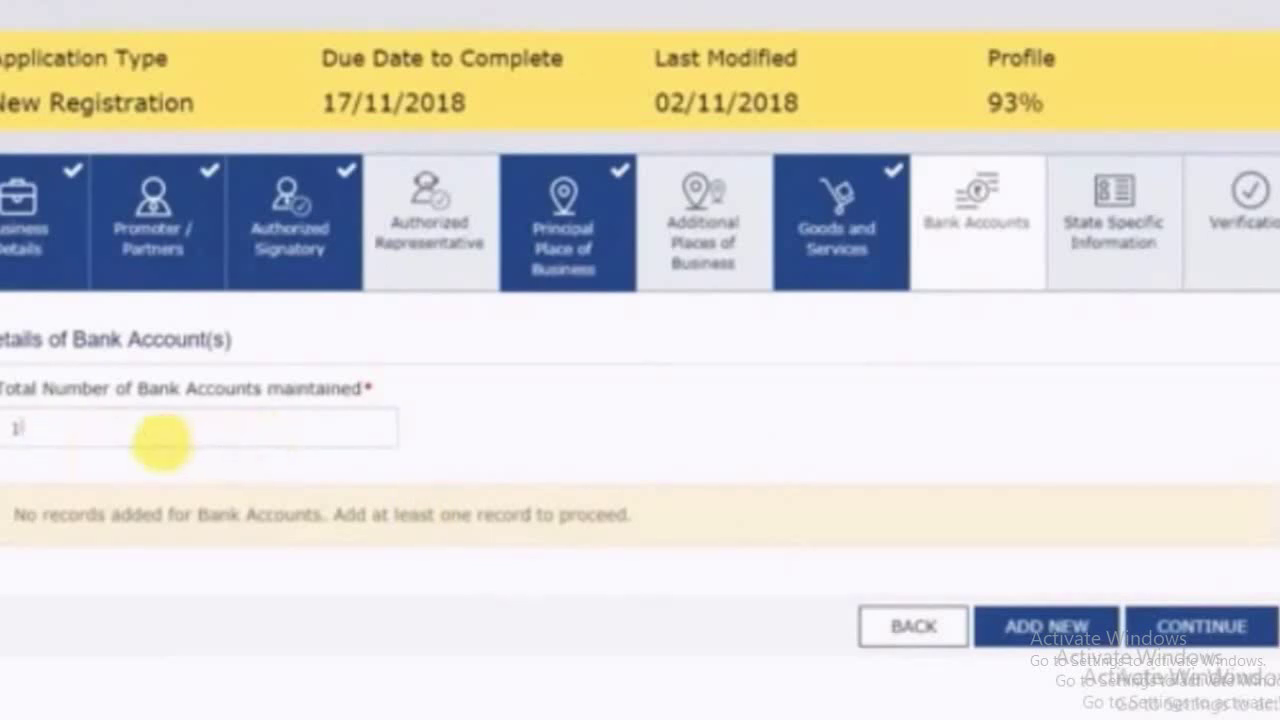
Add a Current Account with IFSC BKID0004625 and fetch its Bank of India branch address
left_click(161, 441)
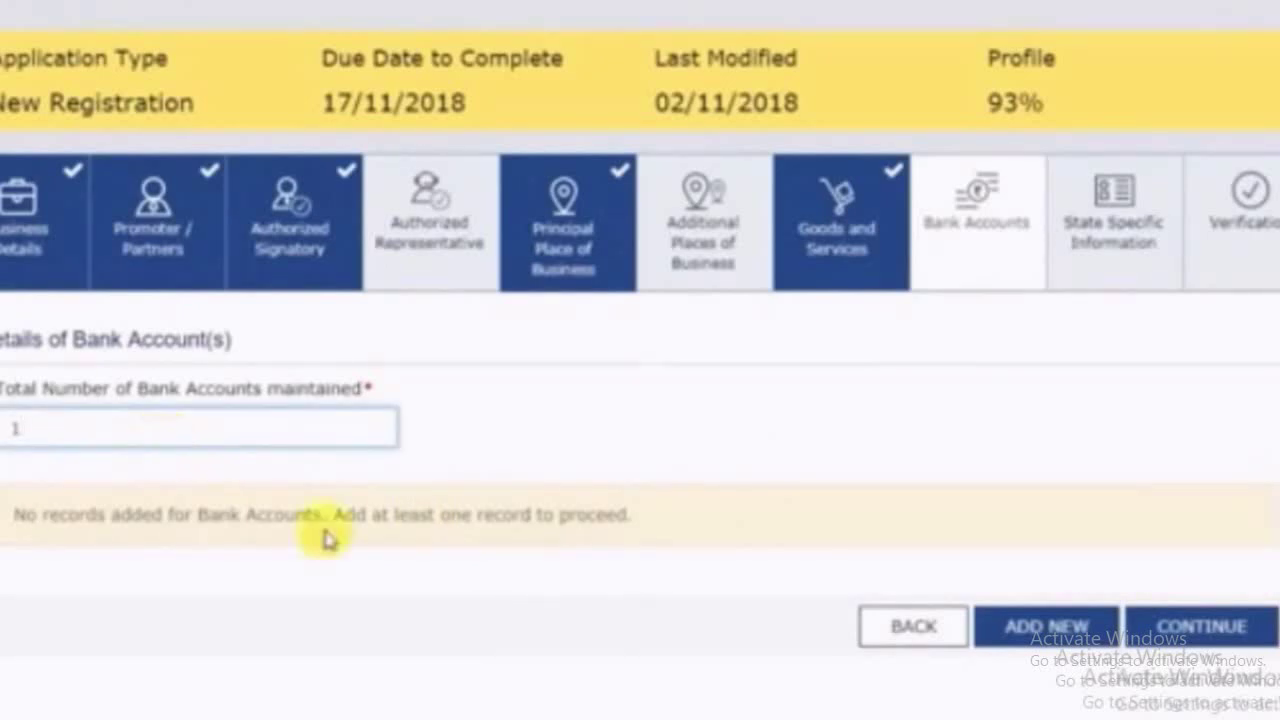
left_click(1062, 630)
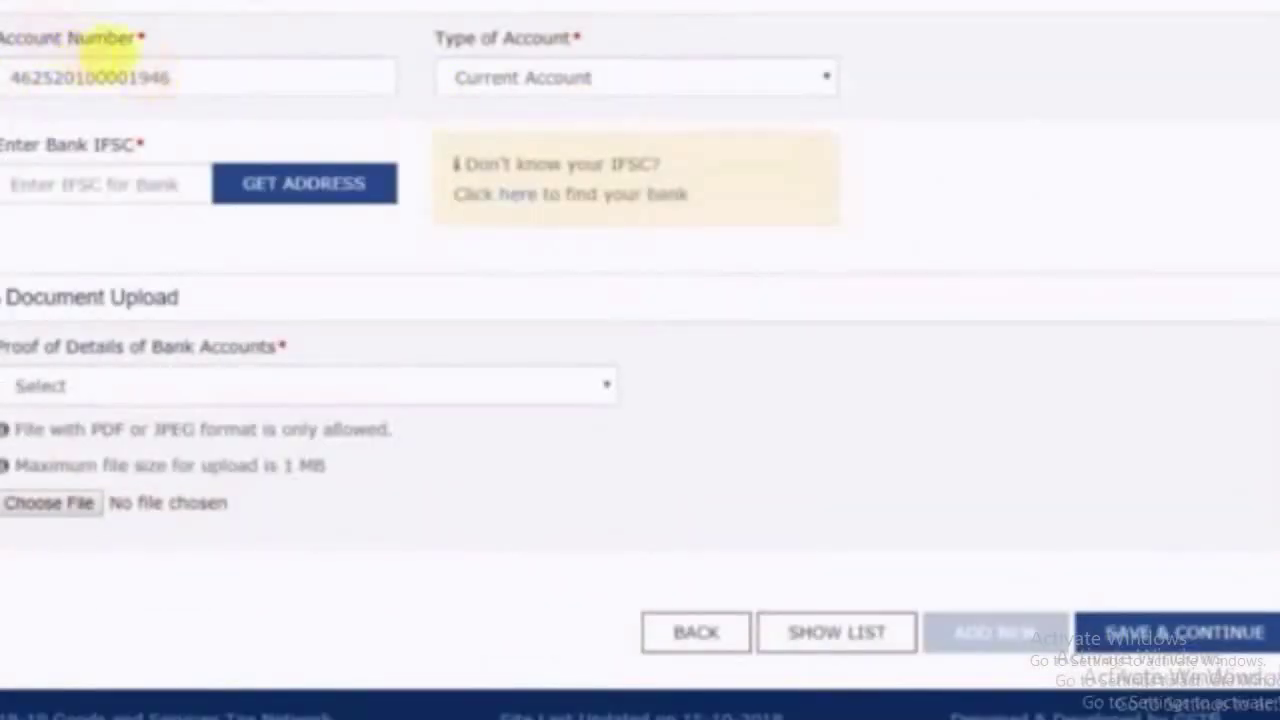
left_click(523, 78)
left_click(525, 80)
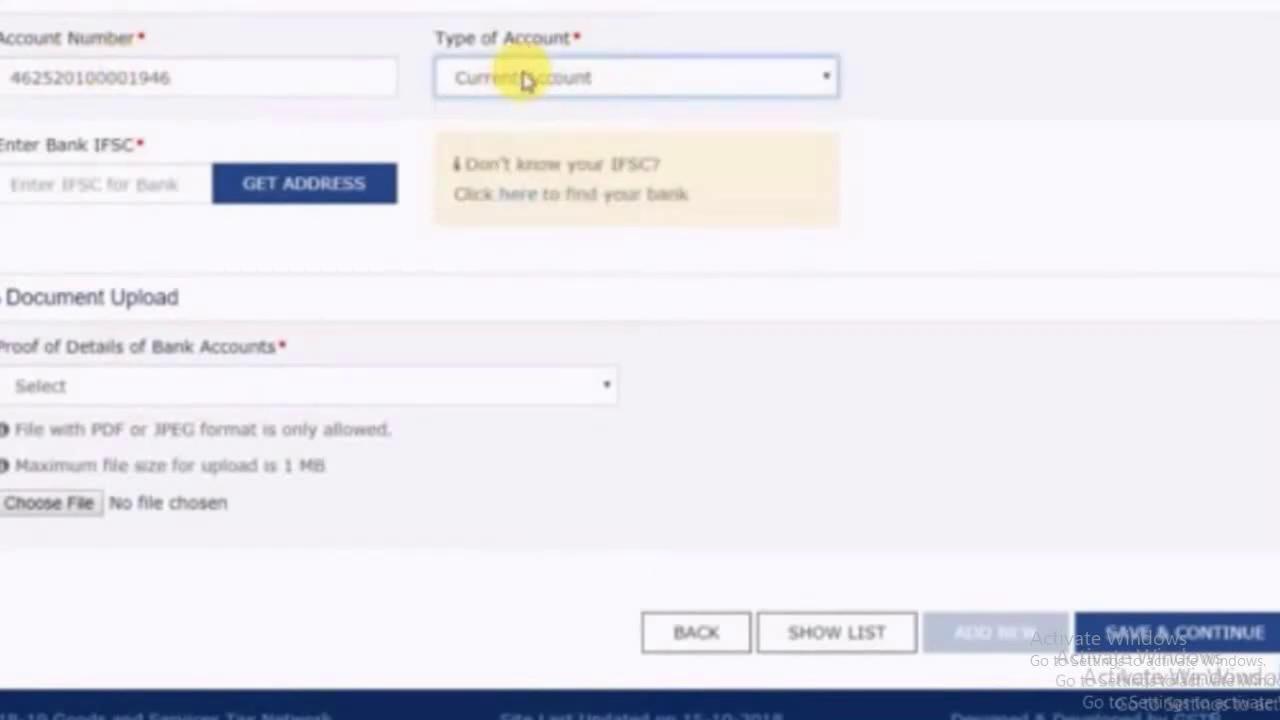
left_click(117, 195)
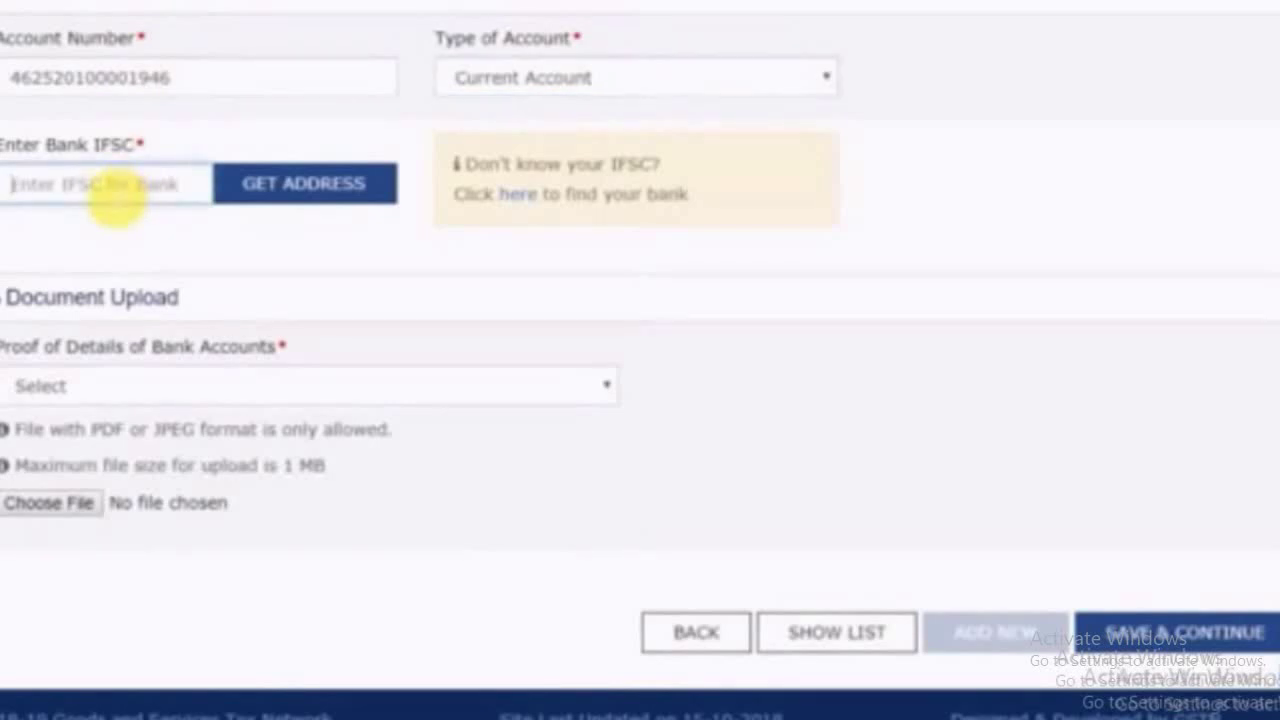
type("BKID0004625")
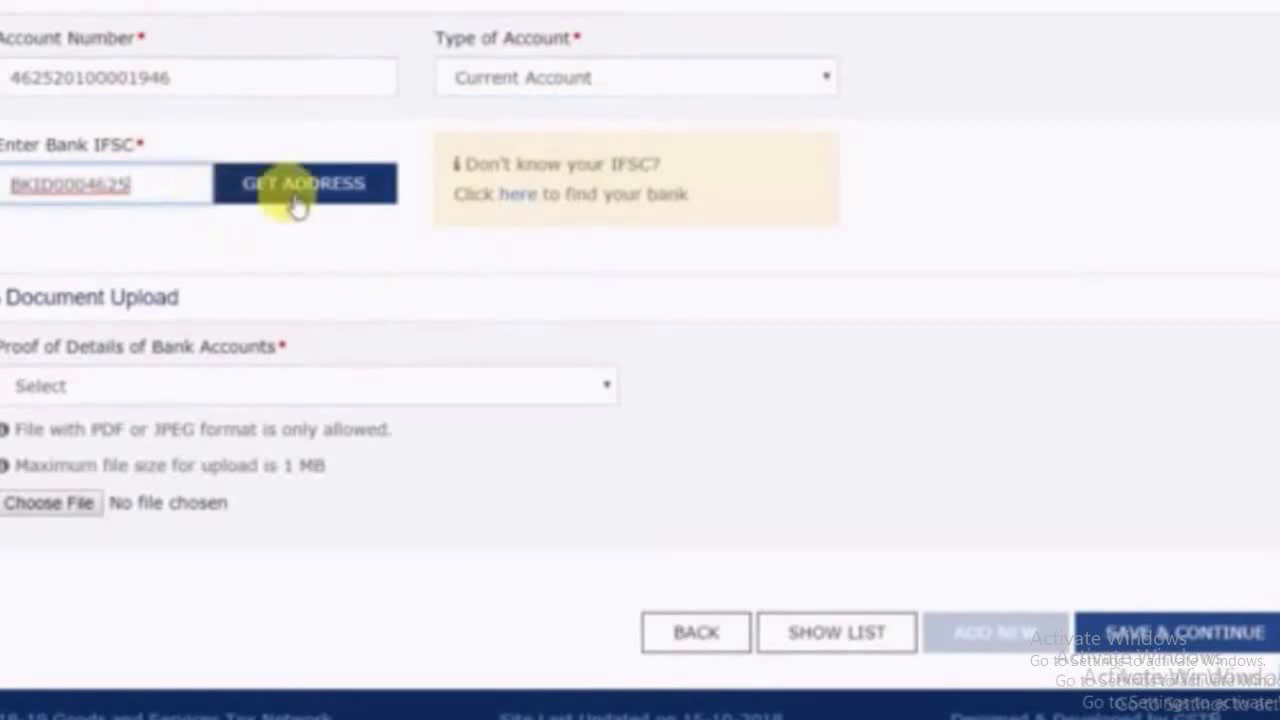
left_click(293, 205)
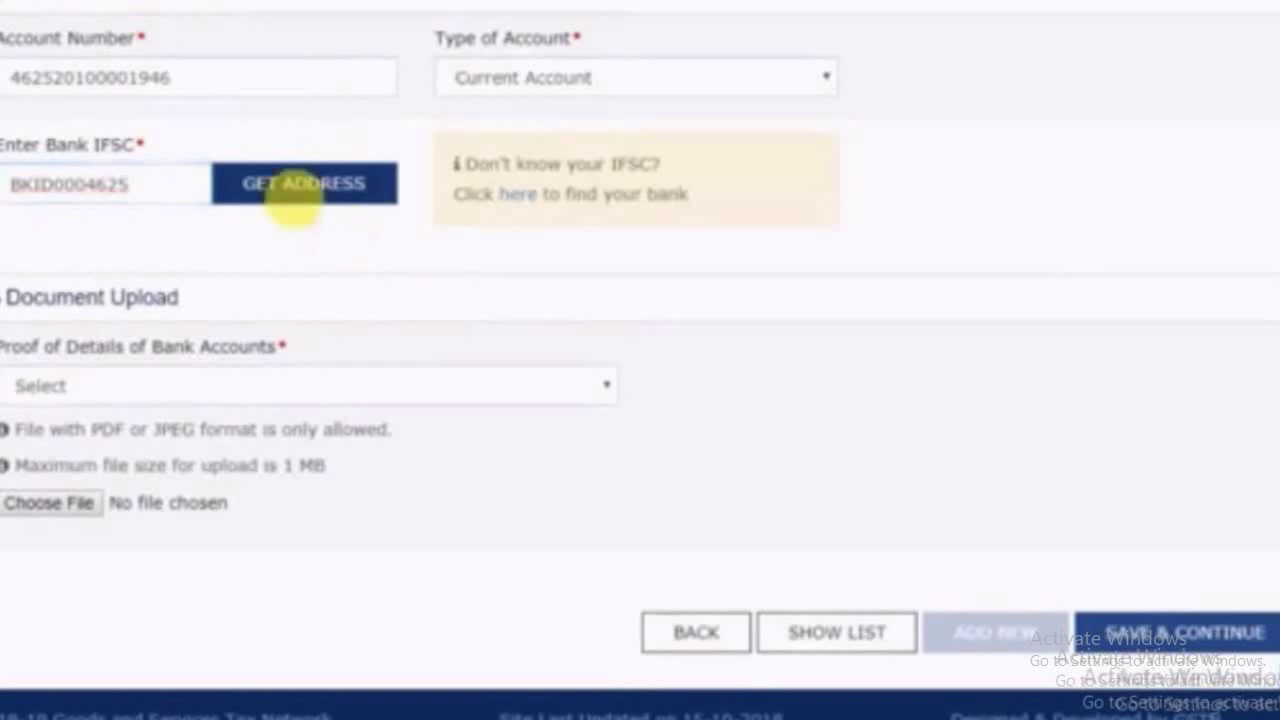
scroll(171, 40, "down", 3)
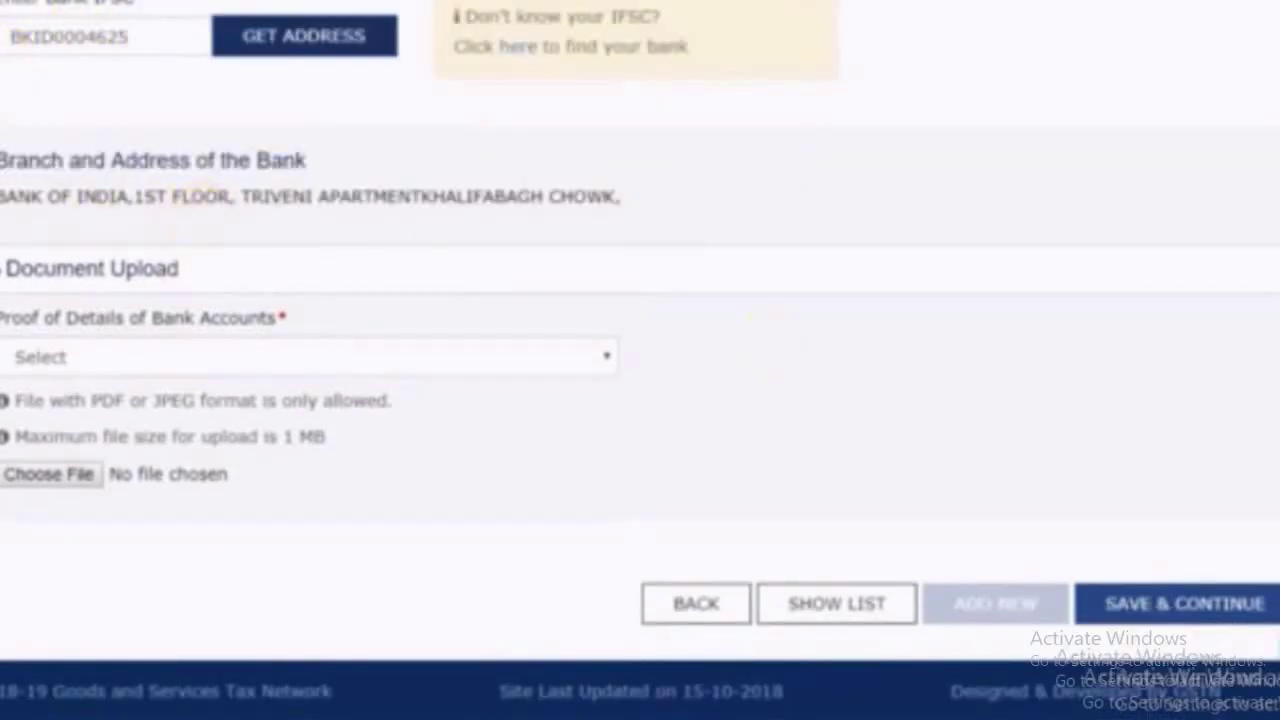
scroll(640, 360, "down", 1)
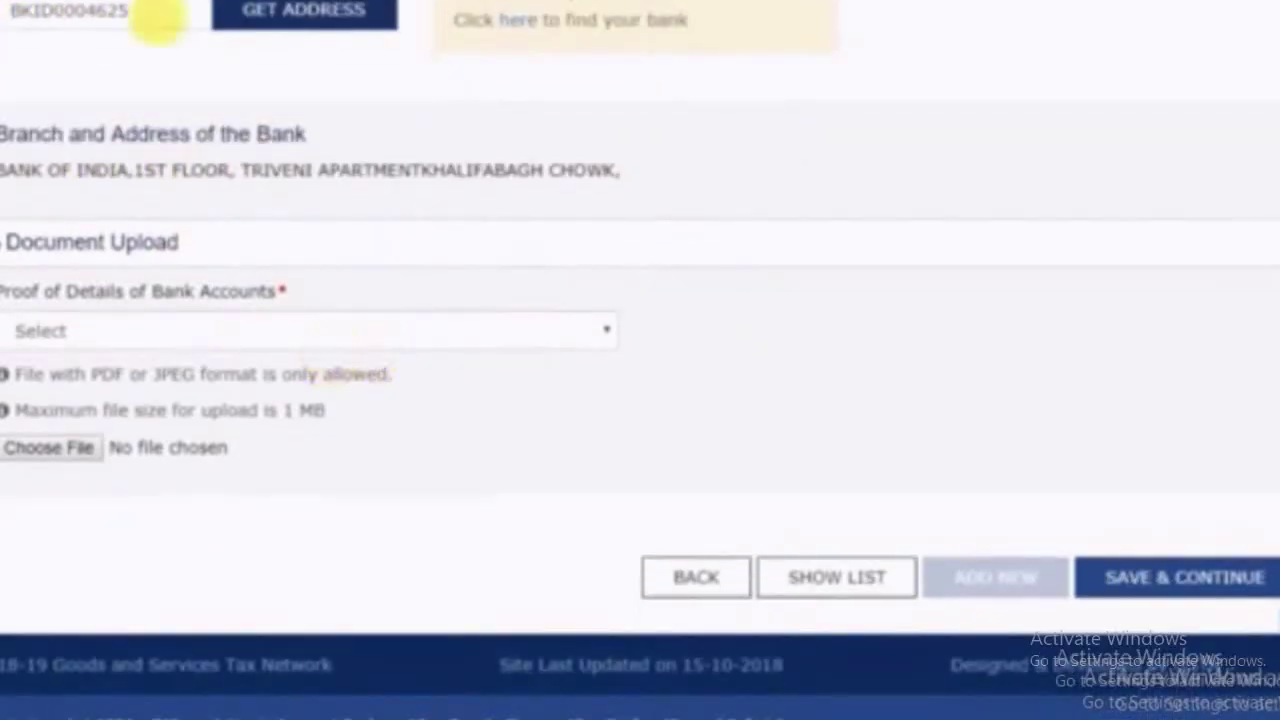
Attach IMG-20181102-WA0004 as the cancelled cheque proof and save the bank account
left_click(214, 334)
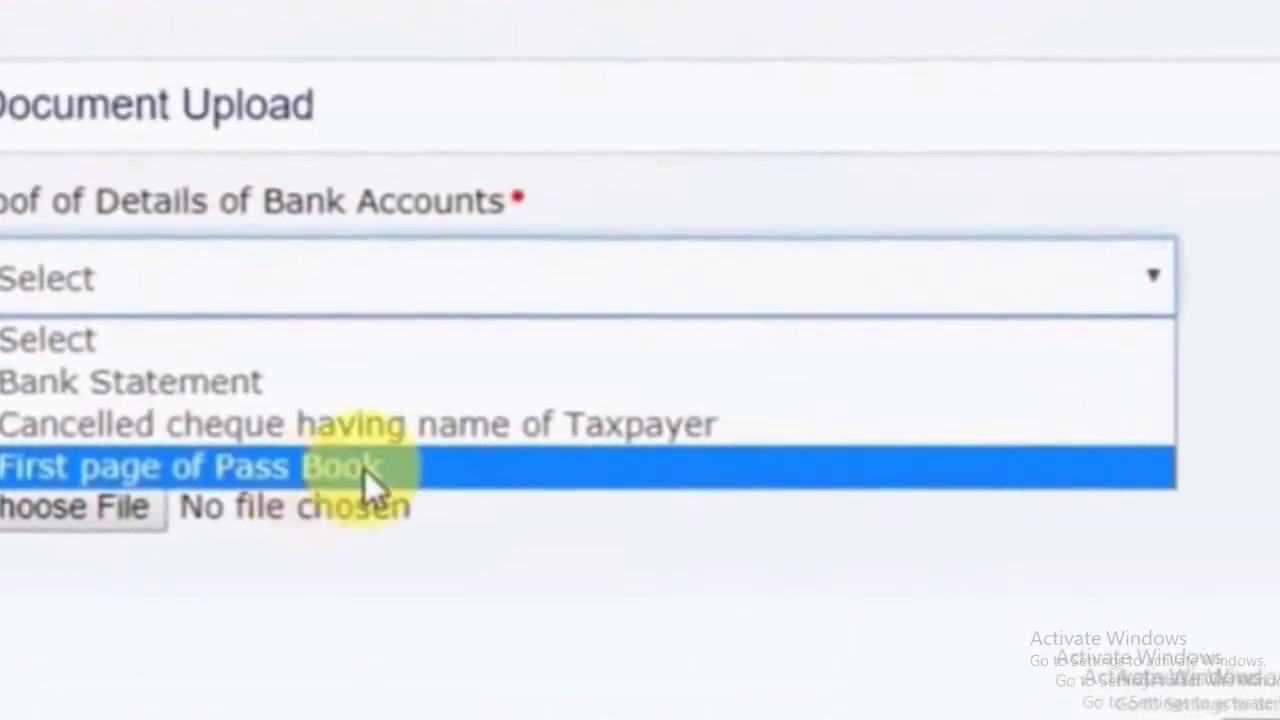
left_click(362, 462)
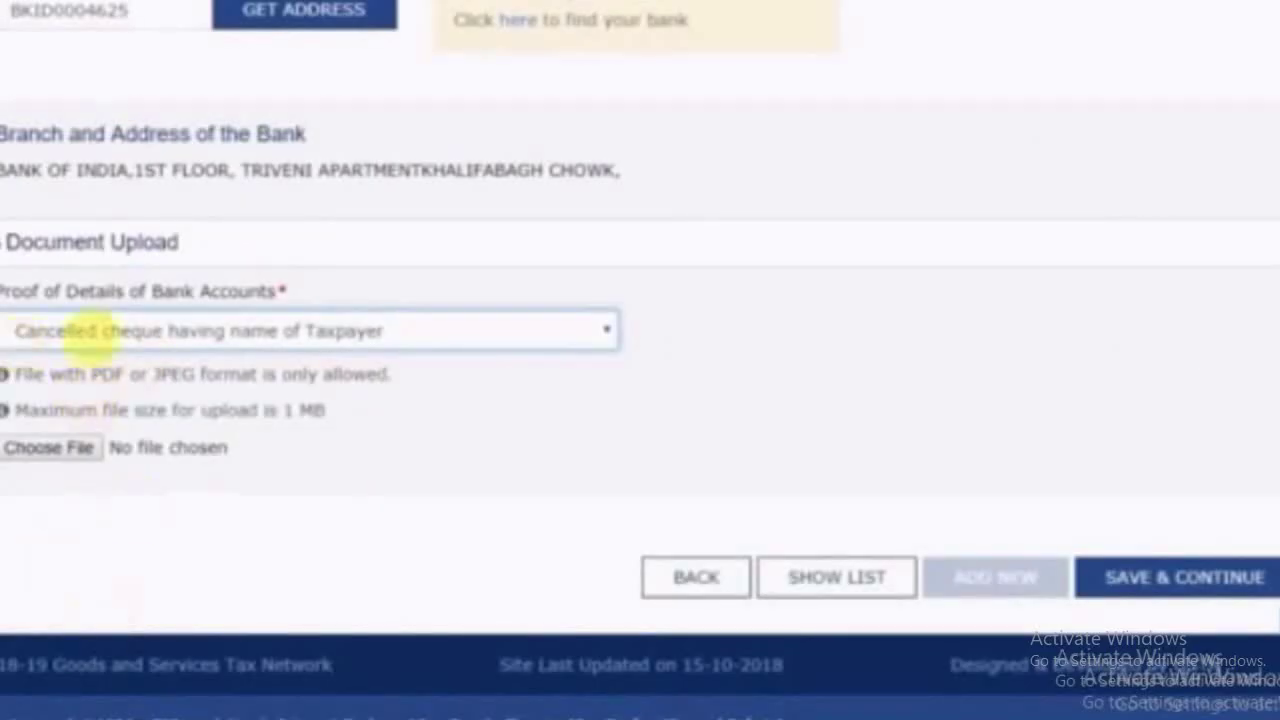
left_click(45, 450)
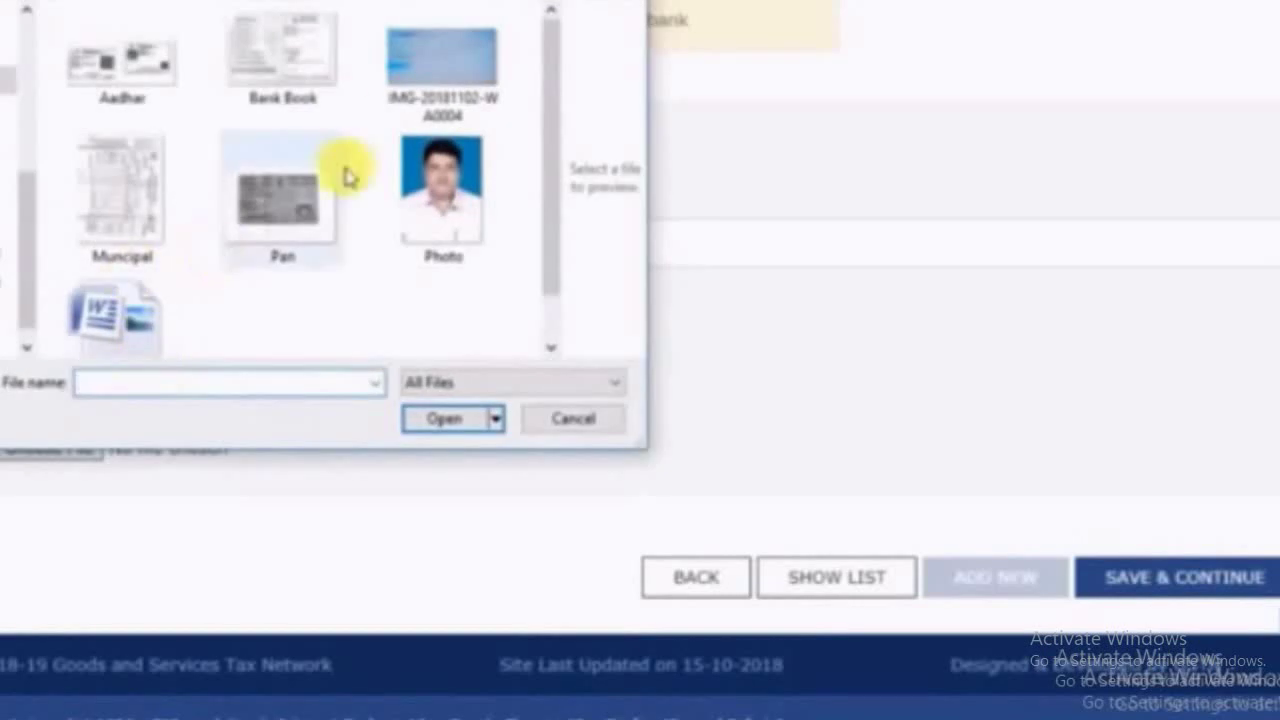
double_click(441, 58)
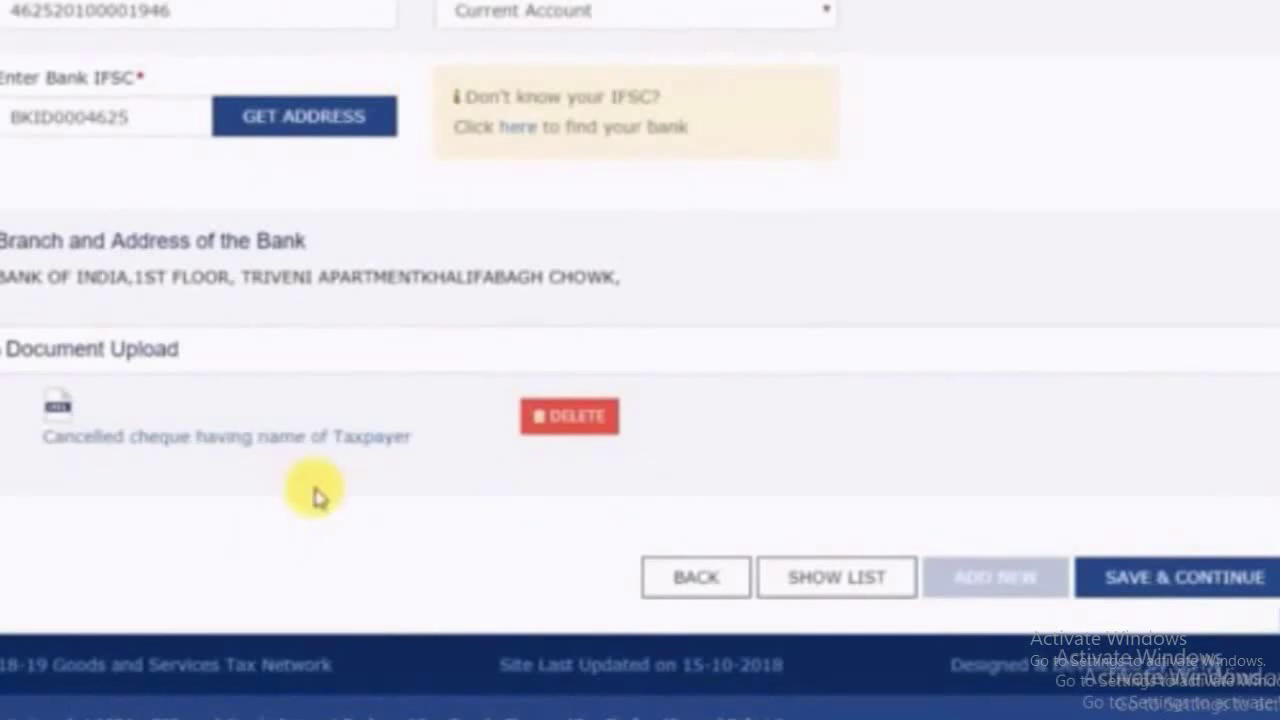
left_click(1190, 598)
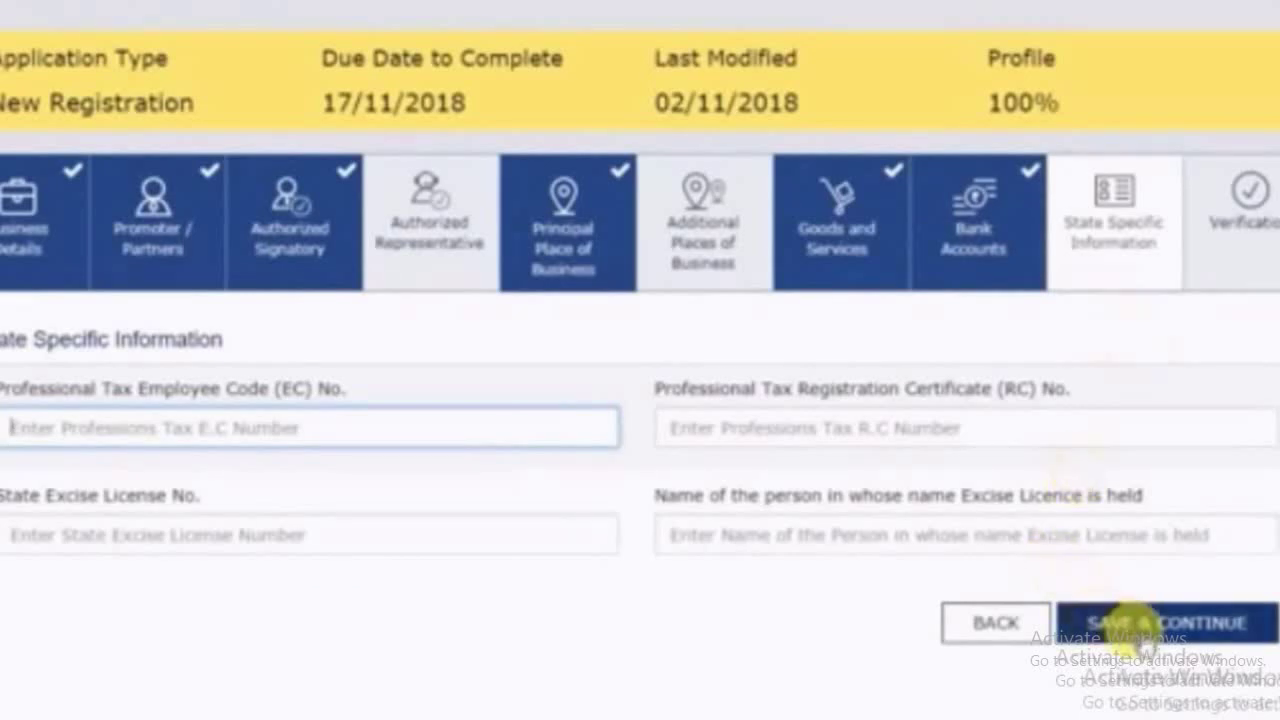
Save blank state-specific details, tick the declaration, choose the authorized signatory and set place BHAGALPUR
left_click(1140, 628)
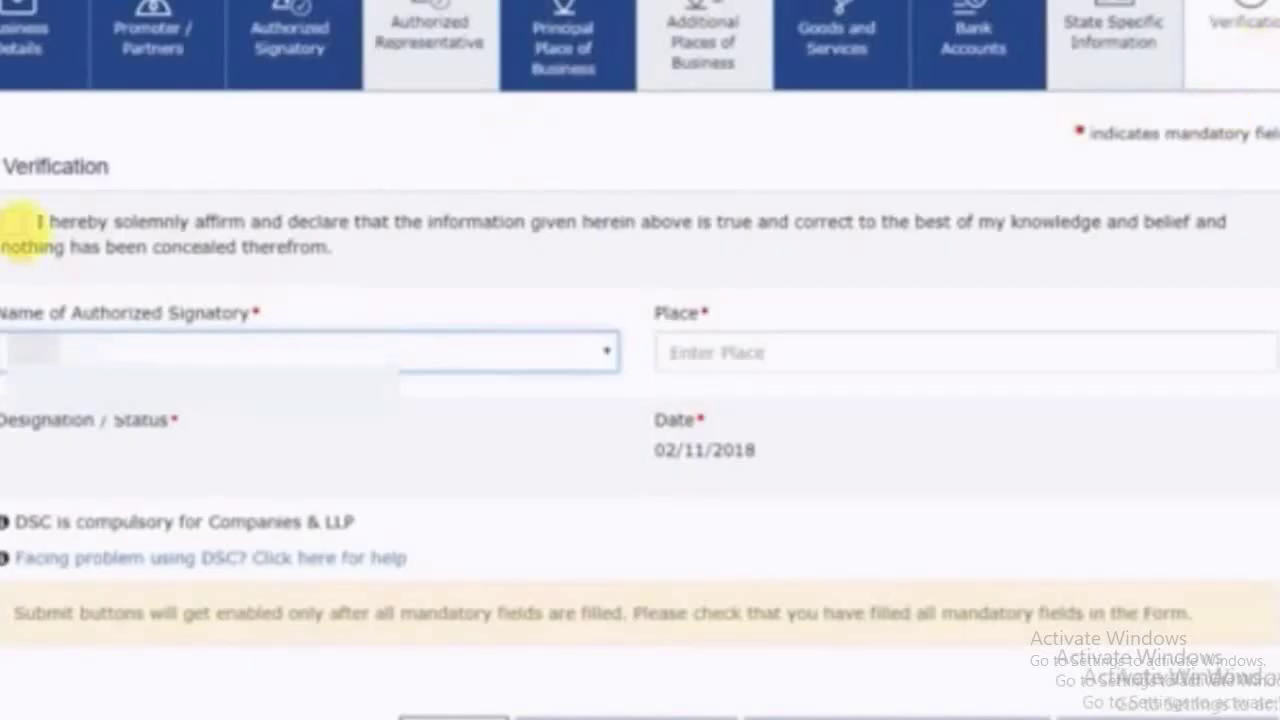
left_click(13, 222)
left_click(80, 348)
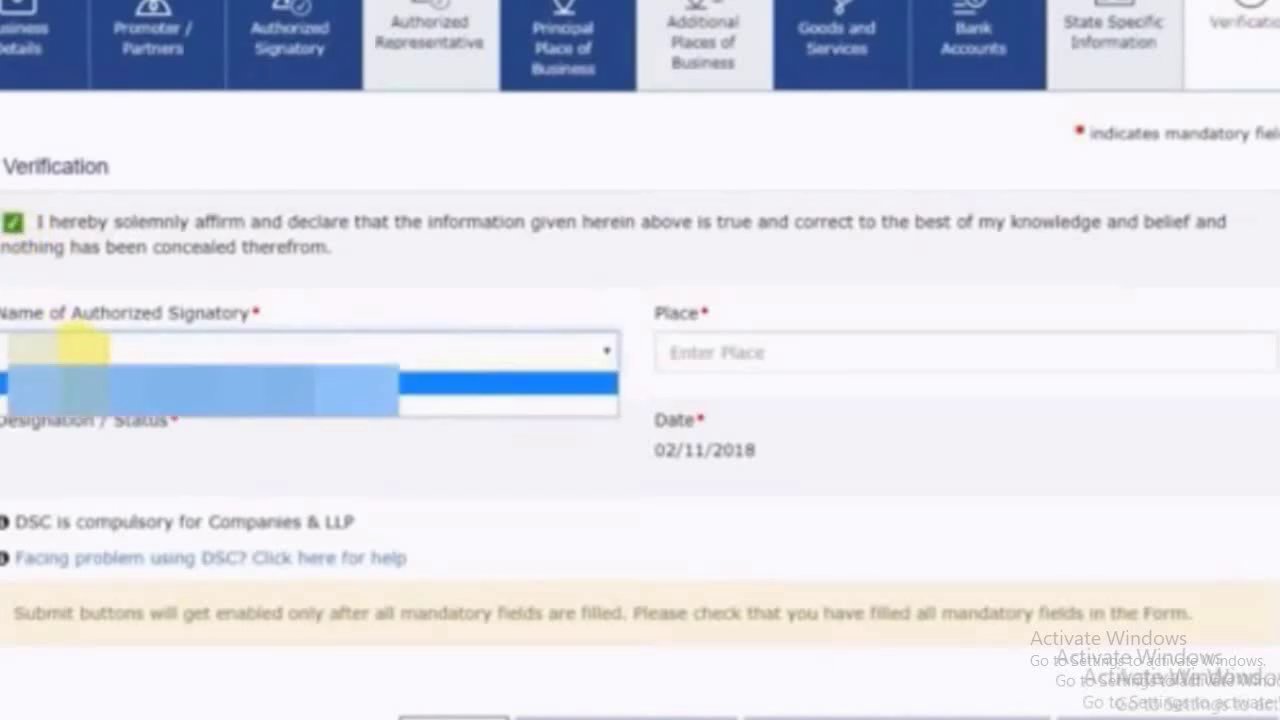
left_click(230, 412)
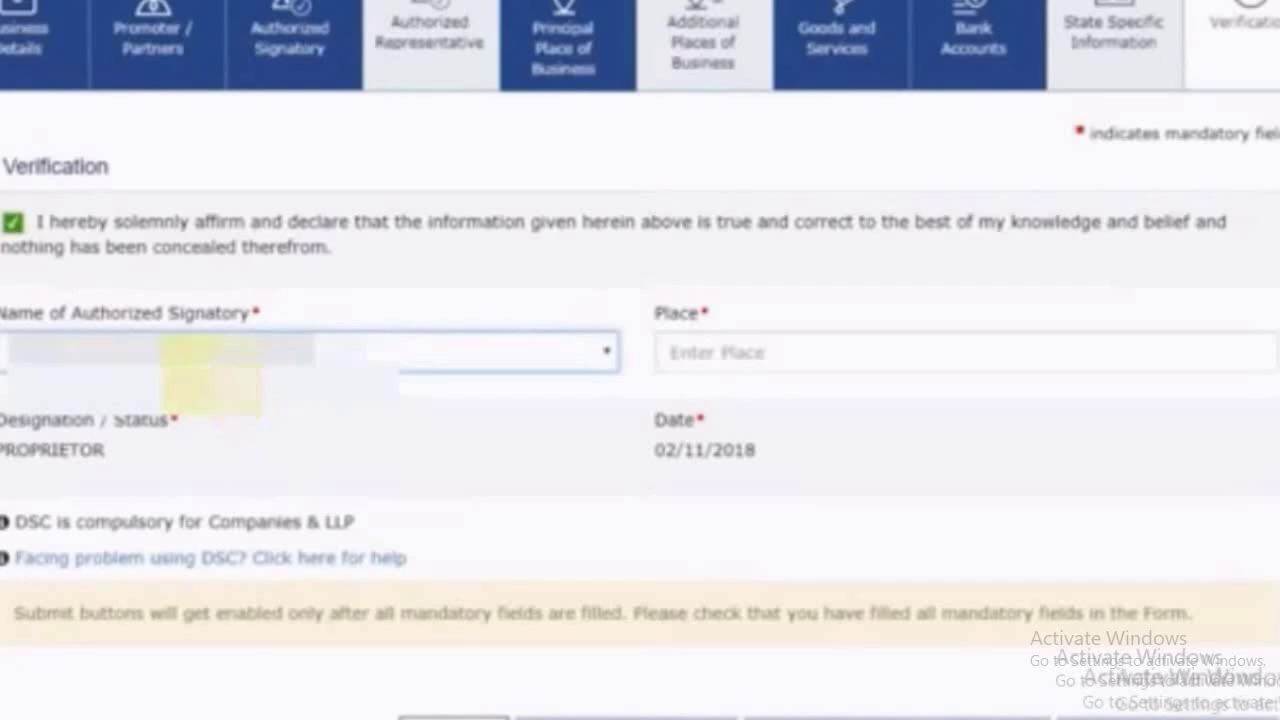
left_click(712, 366)
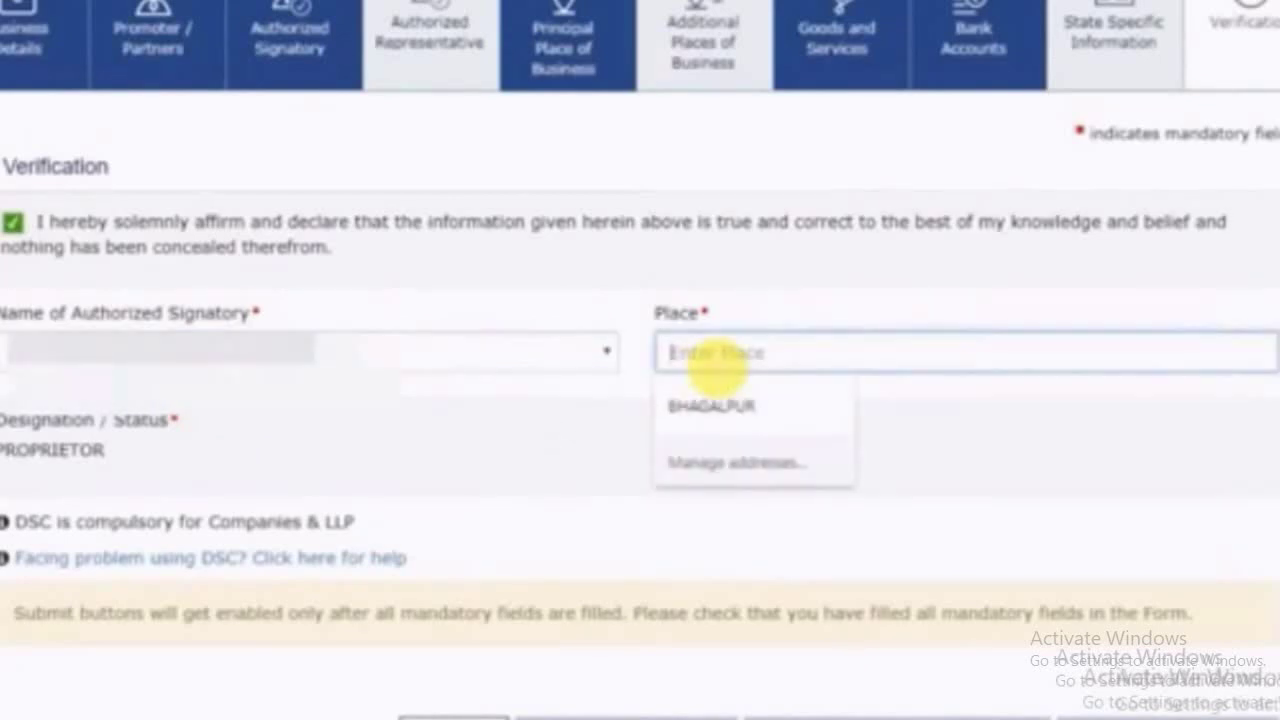
type("BHAGALPUR")
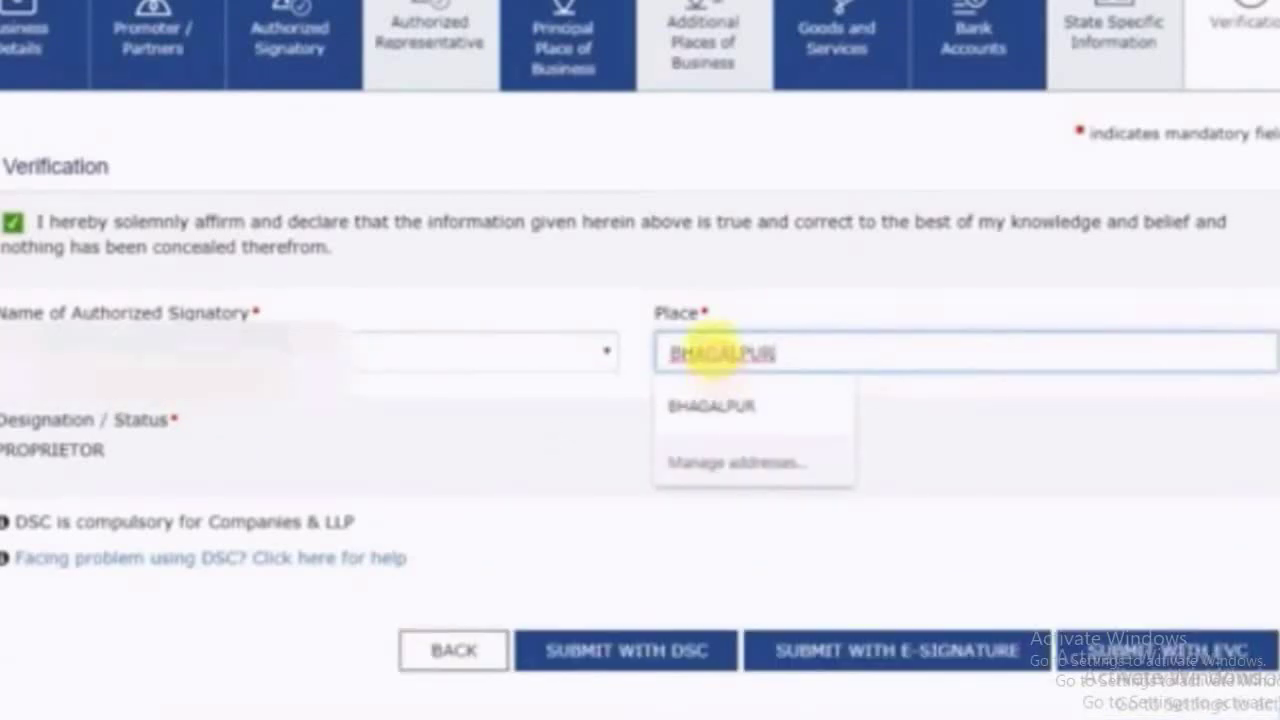
scroll(549, 634, "down", 1)
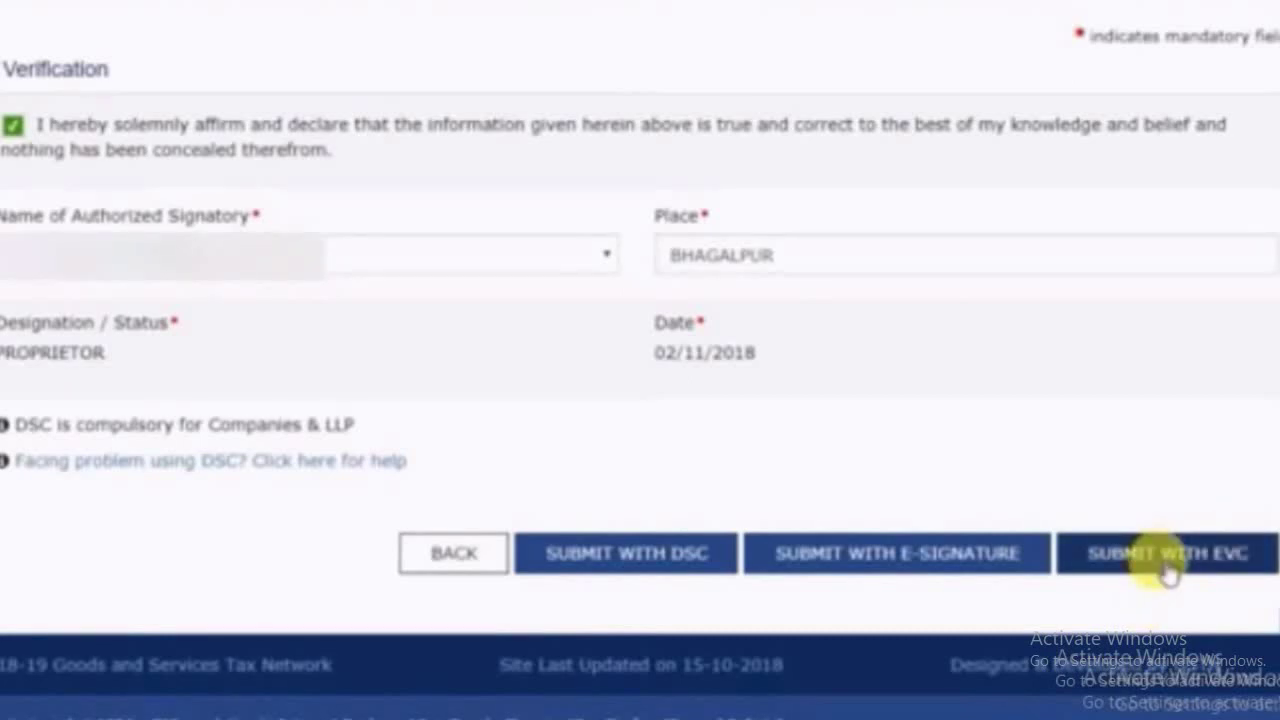
Submit the application with EVC by entering and validating the received OTP
left_click(1170, 562)
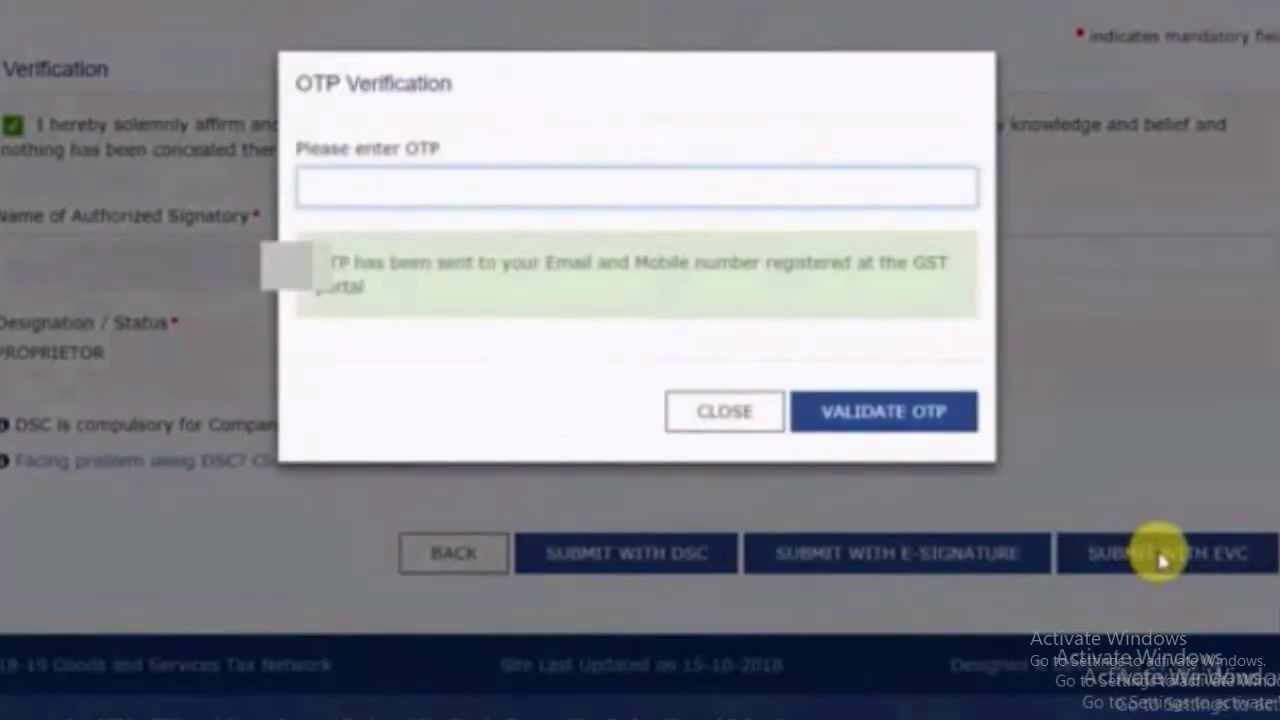
type("••••••")
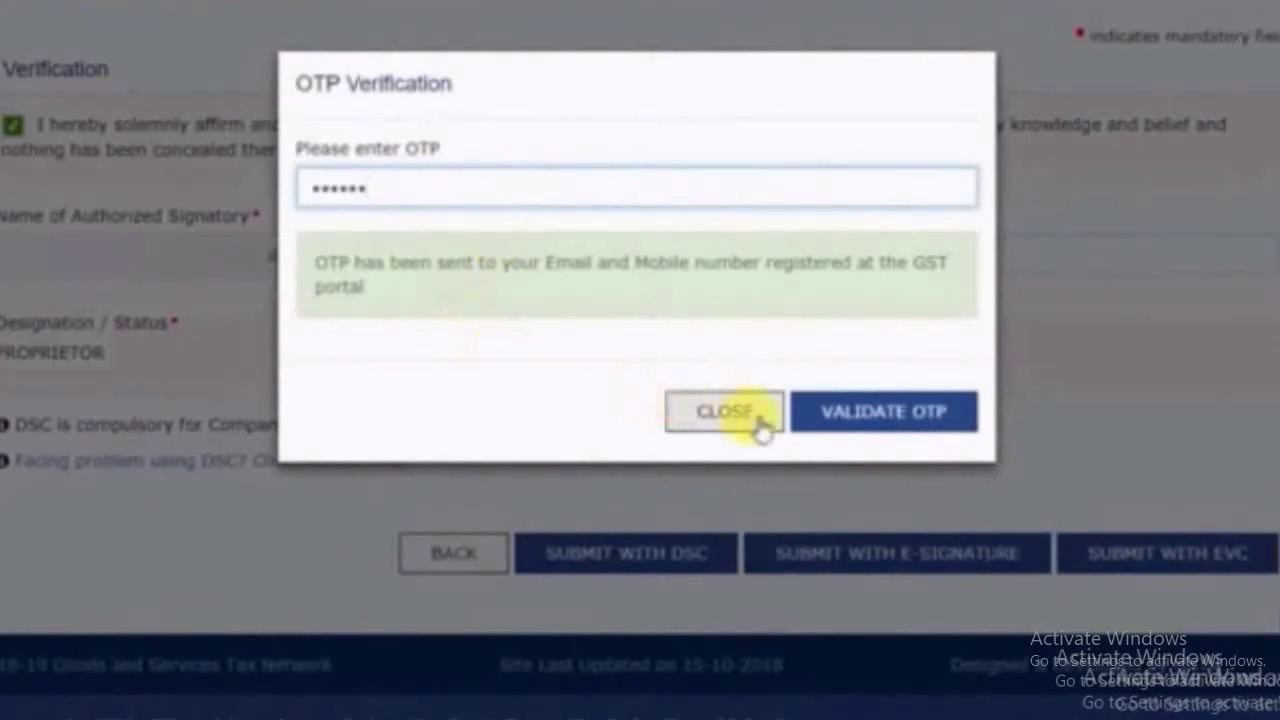
left_click(912, 428)
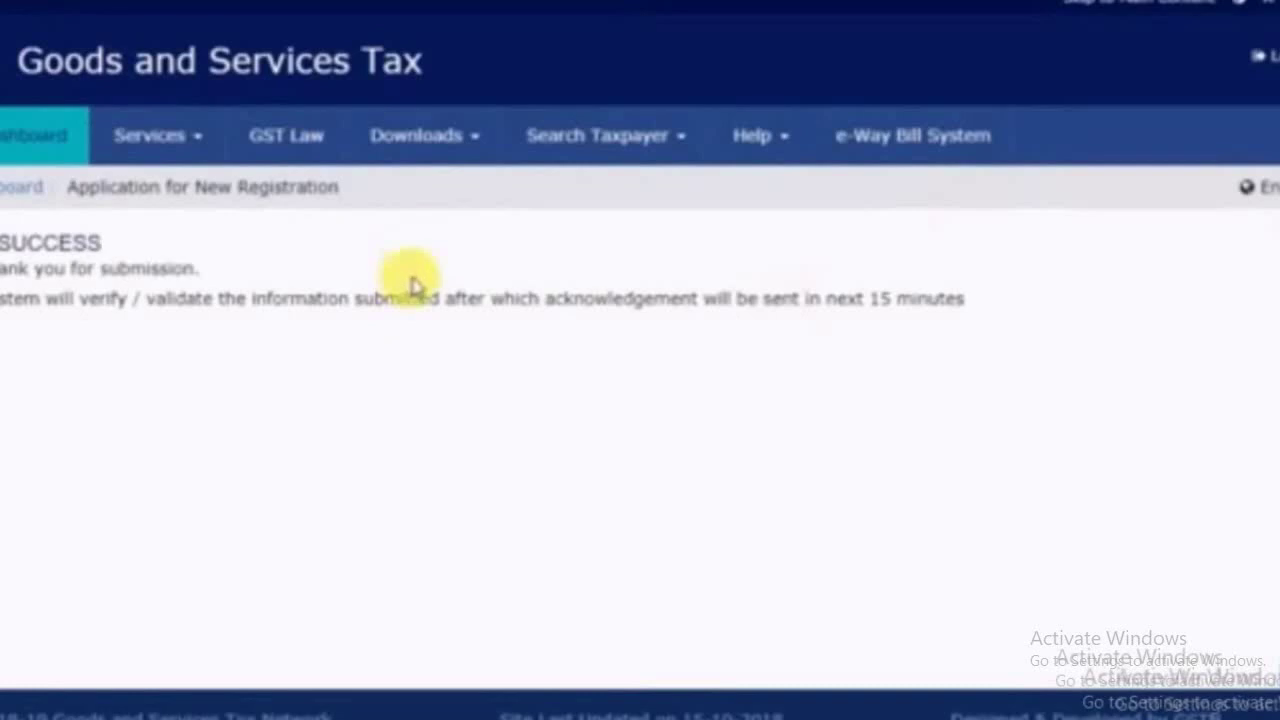